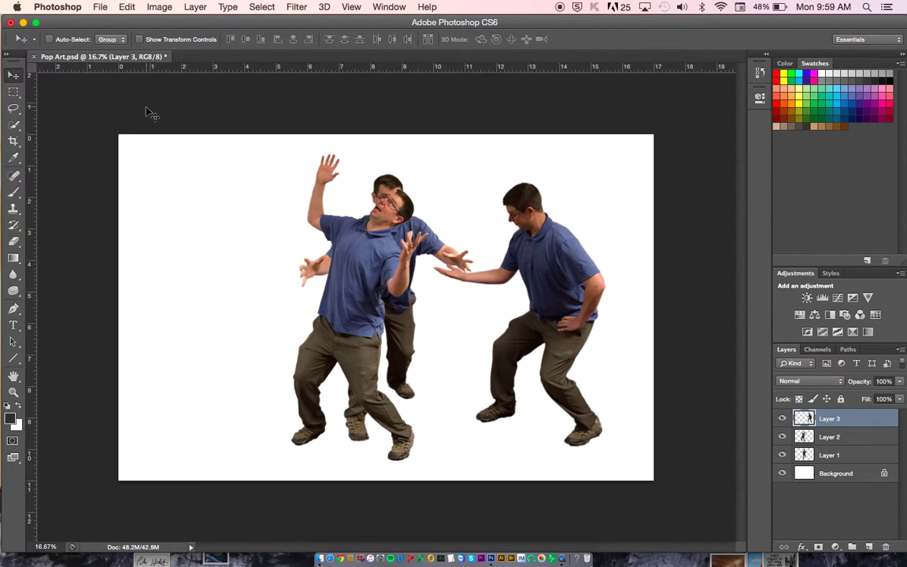
Step: Start saving the document as a new file and enter Pop Art as its file name
{"action": "left_click", "coordinate": [101, 7]}
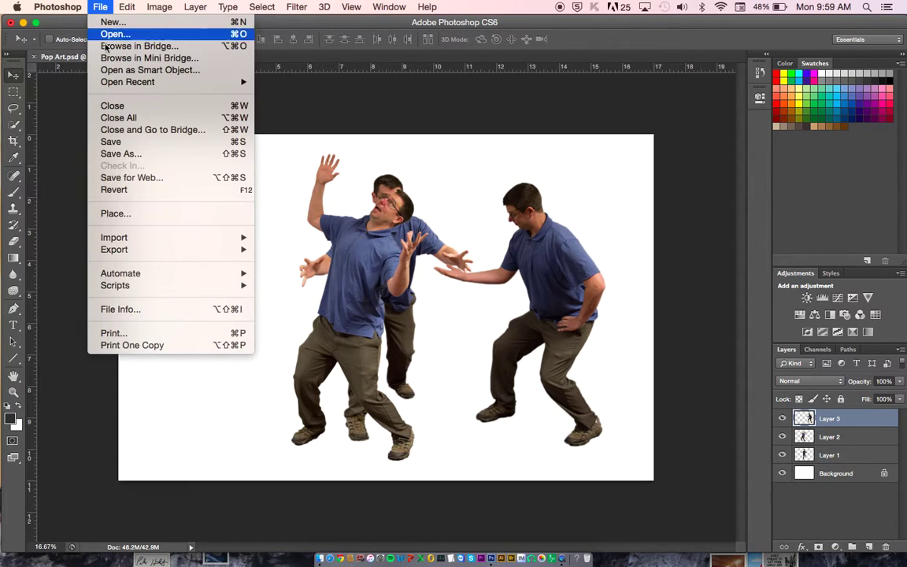
{"action": "left_click", "coordinate": [148, 155]}
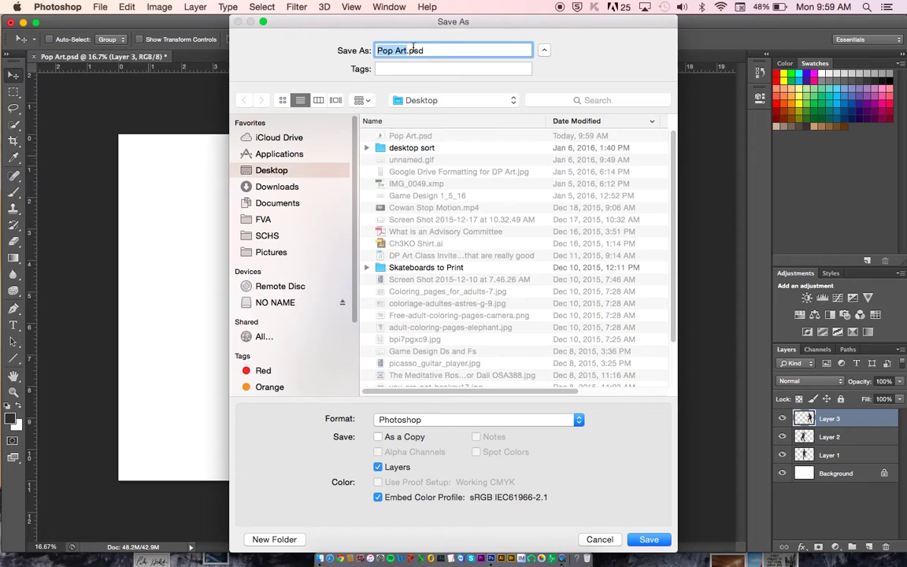
{"action": "left_click", "coordinate": [406, 50]}
{"action": "left_click_drag", "start_coordinate": [406, 50], "coordinate": [328, 33]}
{"action": "type", "text": "Pop ARt"}
{"action": "key", "text": "BackSpace"}
{"action": "key", "text": "BackSpace"}
{"action": "type", "text": "rt"}
Step: Create a new folder named Photography Work on the Desktop as the save location
{"action": "left_click", "coordinate": [271, 539]}
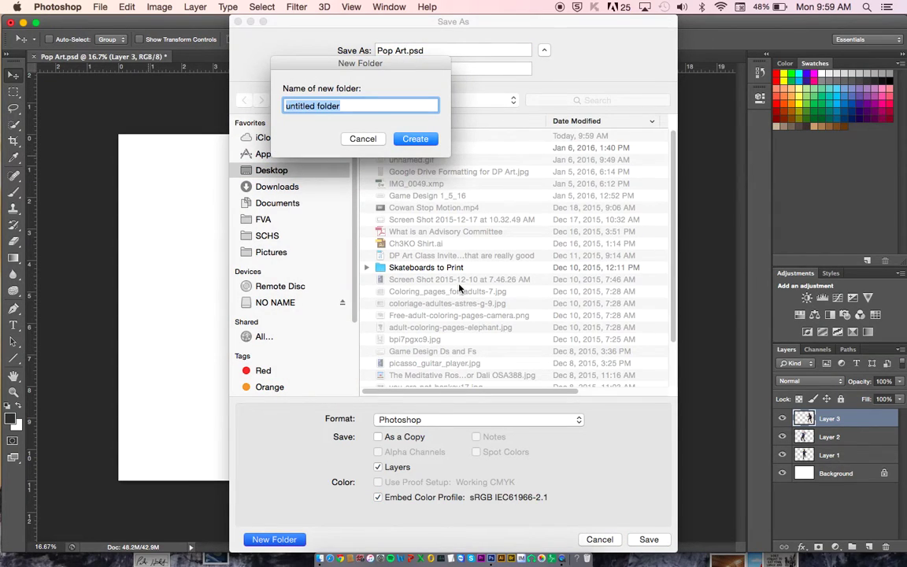
{"action": "type", "text": "Photography Work"}
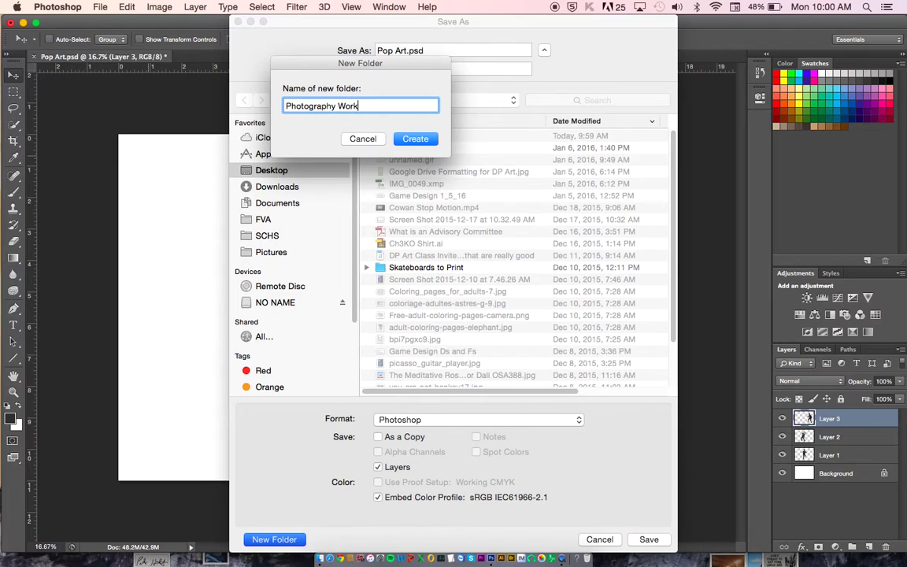
{"action": "key", "text": "Return"}
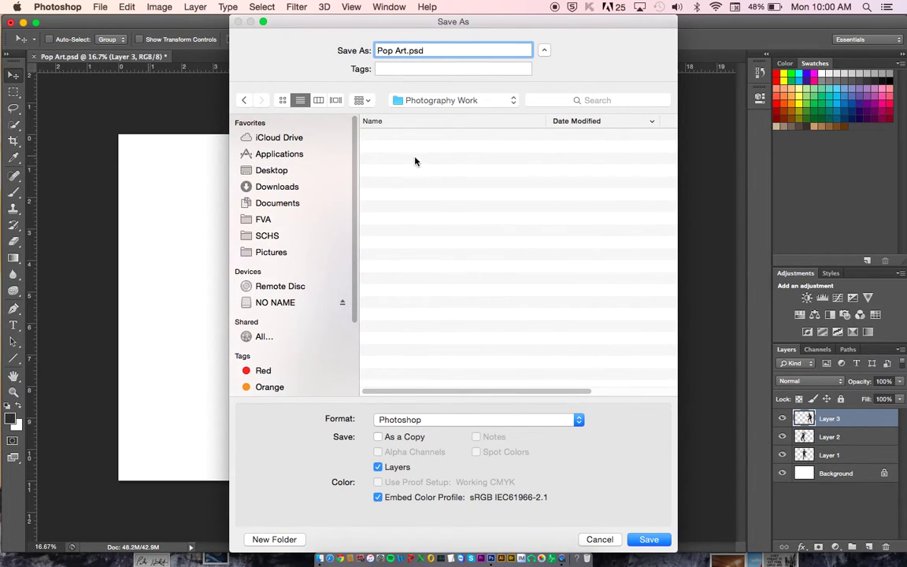
Step: Save the file in Photoshop format into the new folder with Maximize Compatibility turned on
{"action": "left_click", "coordinate": [540, 422]}
{"action": "left_click", "coordinate": [454, 422]}
{"action": "left_click", "coordinate": [648, 540]}
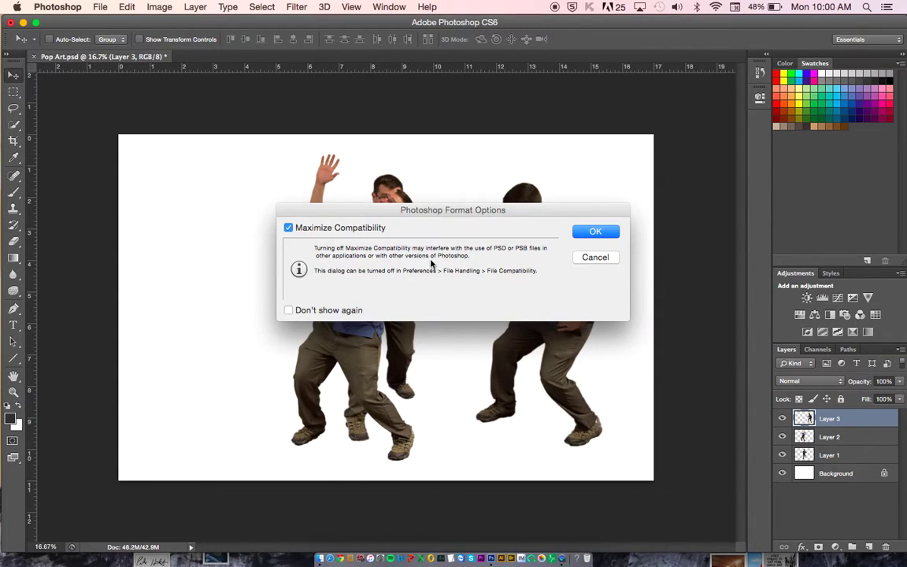
{"action": "left_click", "coordinate": [587, 236]}
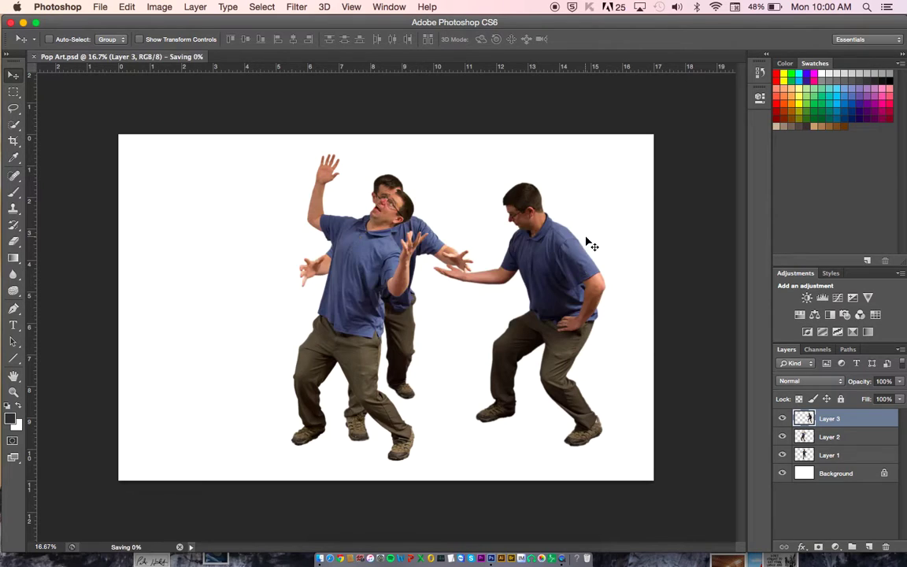
{"action": "left_click", "coordinate": [105, 7]}
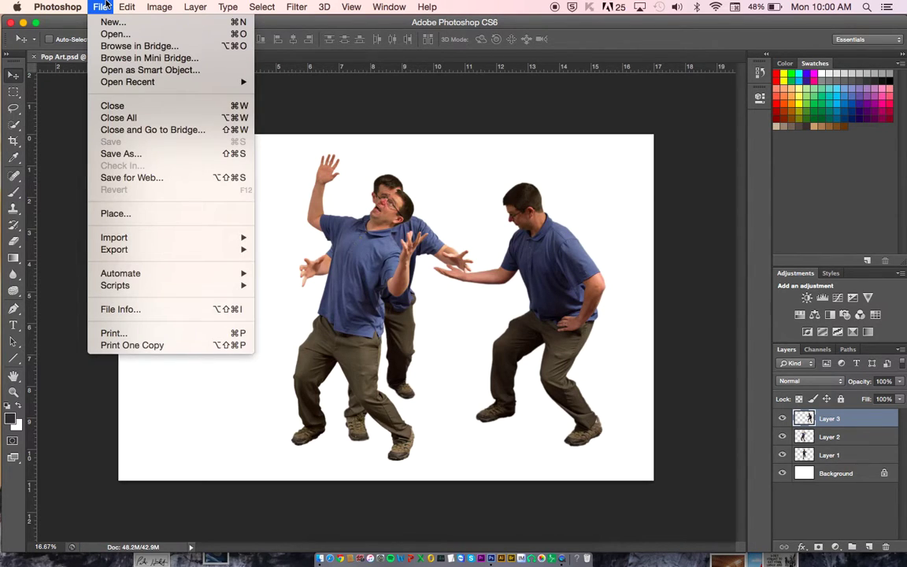
{"action": "left_click", "coordinate": [76, 5]}
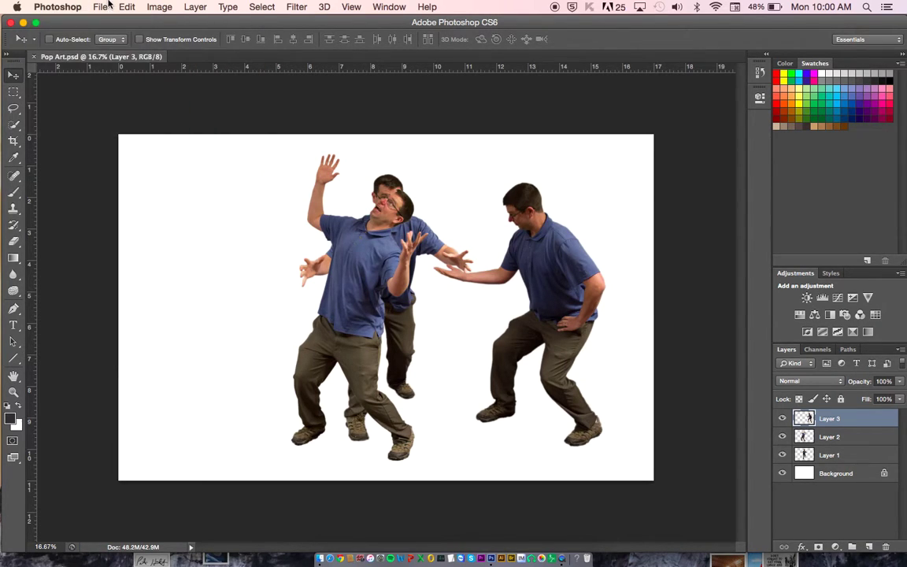
{"action": "left_click", "coordinate": [107, 6]}
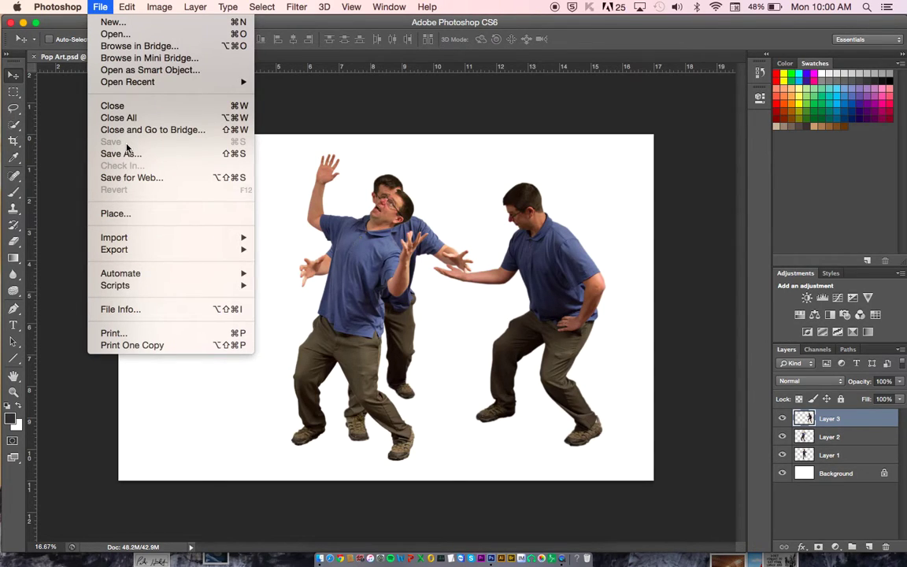
{"action": "left_click", "coordinate": [99, 6]}
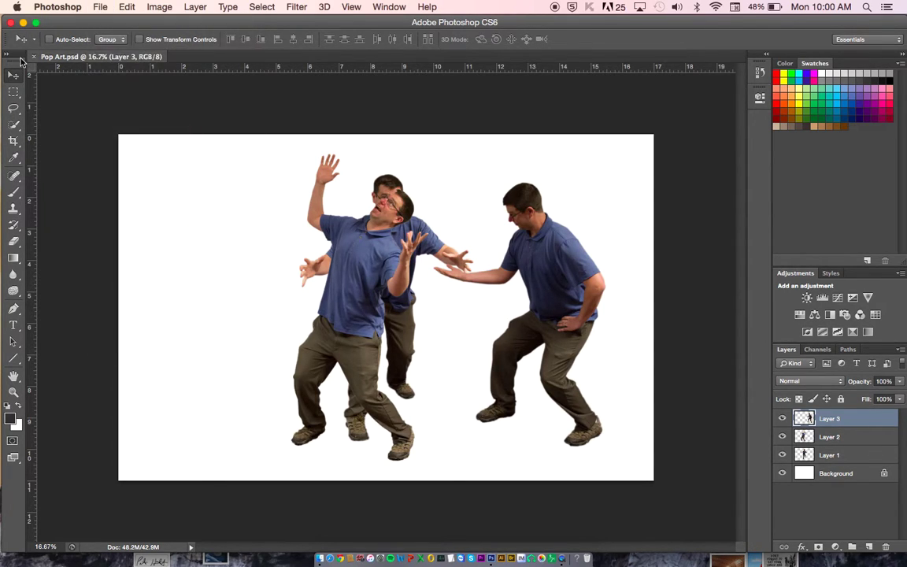
Step: Move the Layer 3 figure left against the other two figures and save the document as Pop Art2.psd in the Photography Work folder
{"action": "left_click_drag", "start_coordinate": [339, 227], "coordinate": [252, 212]}
{"action": "left_click", "coordinate": [57, 7]}
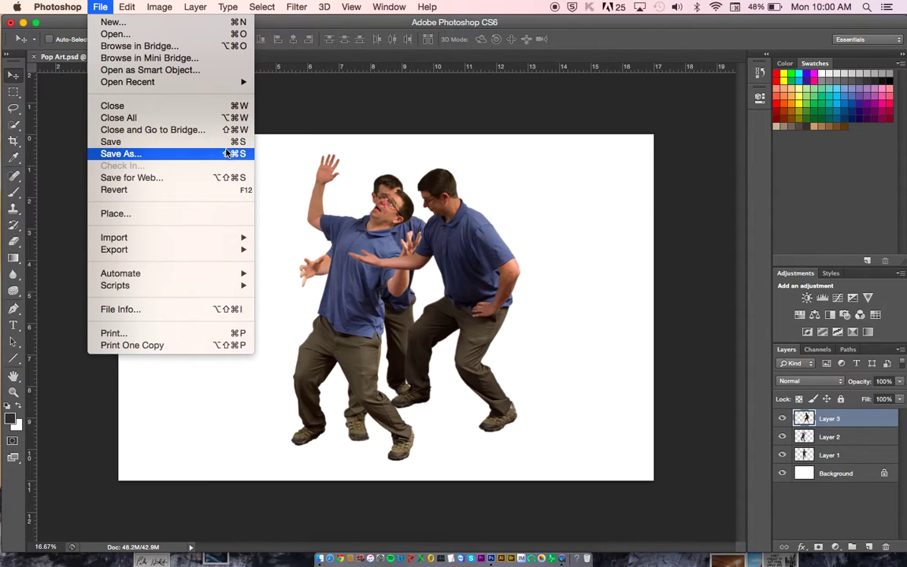
{"action": "left_click", "coordinate": [226, 155]}
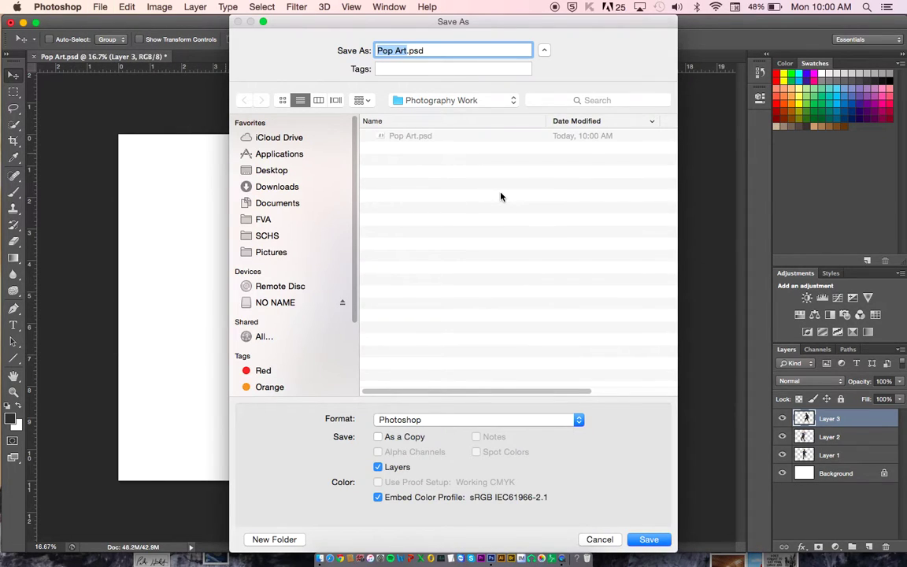
{"action": "key", "text": "Right"}
{"action": "type", "text": "2"}
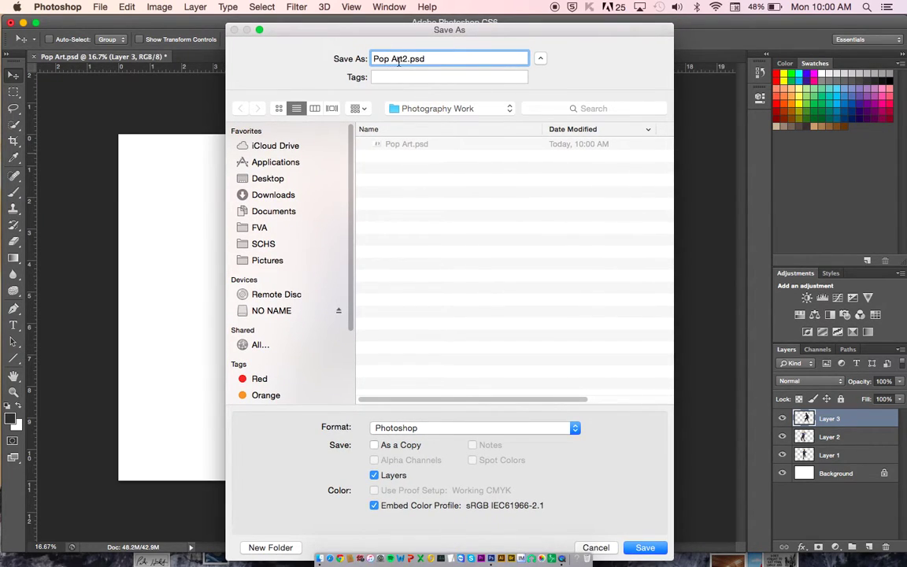
{"action": "key", "text": "Return"}
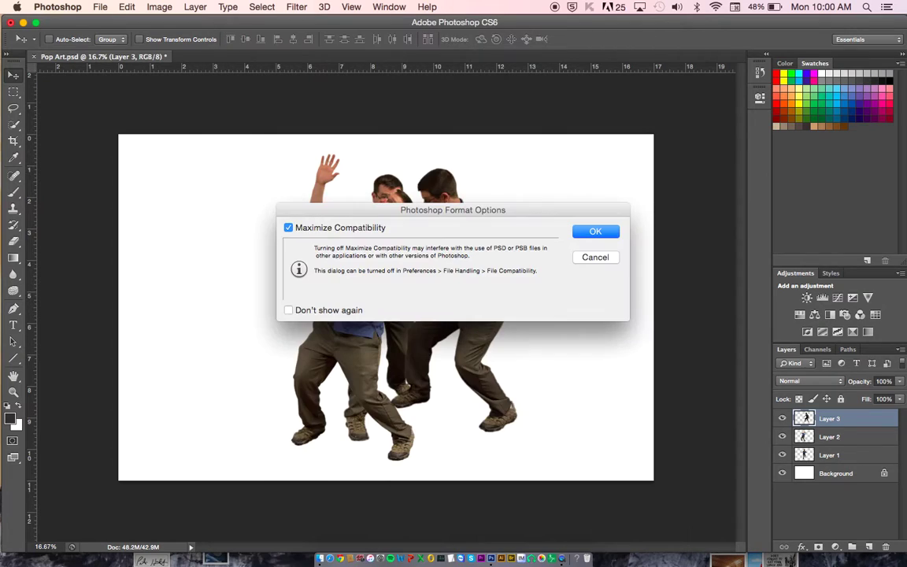
{"action": "key", "text": "Return"}
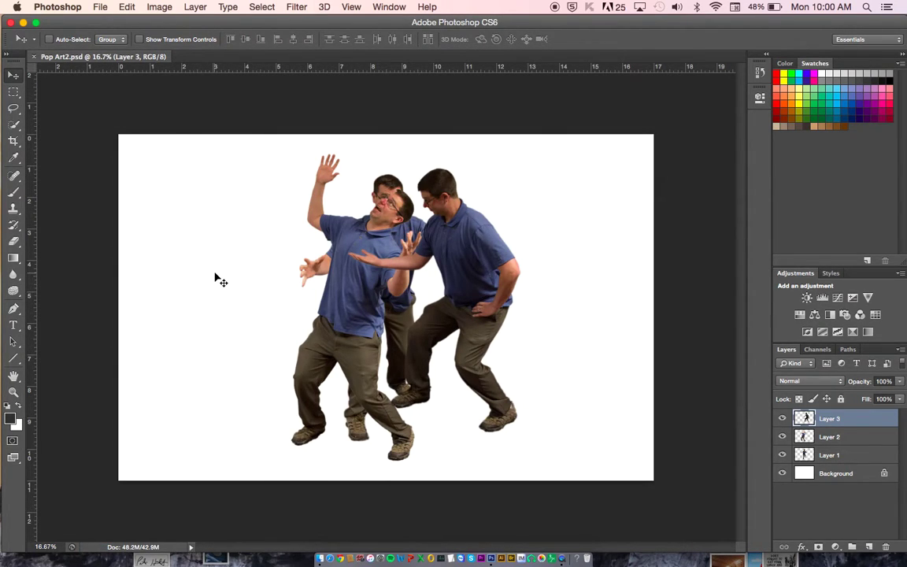
{"action": "left_click", "coordinate": [108, 6]}
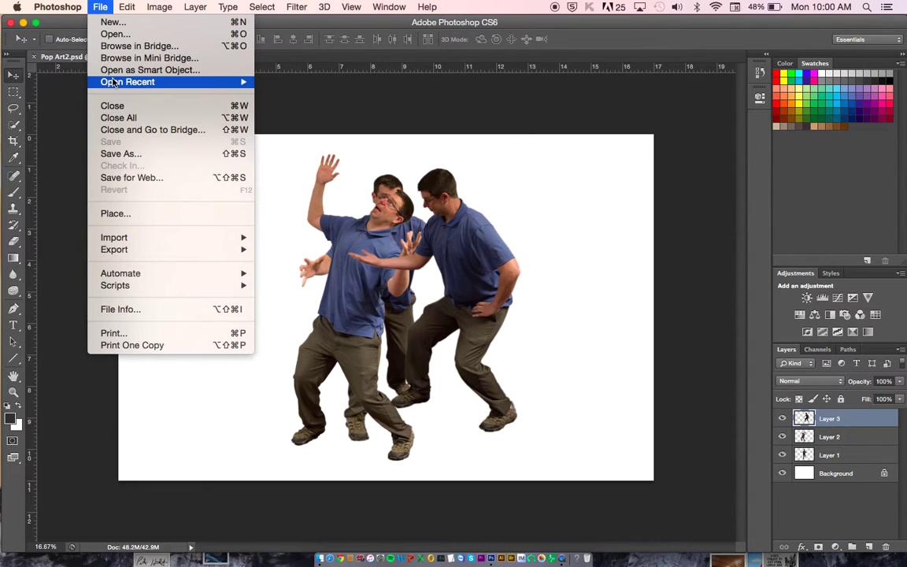
{"action": "left_click", "coordinate": [150, 6]}
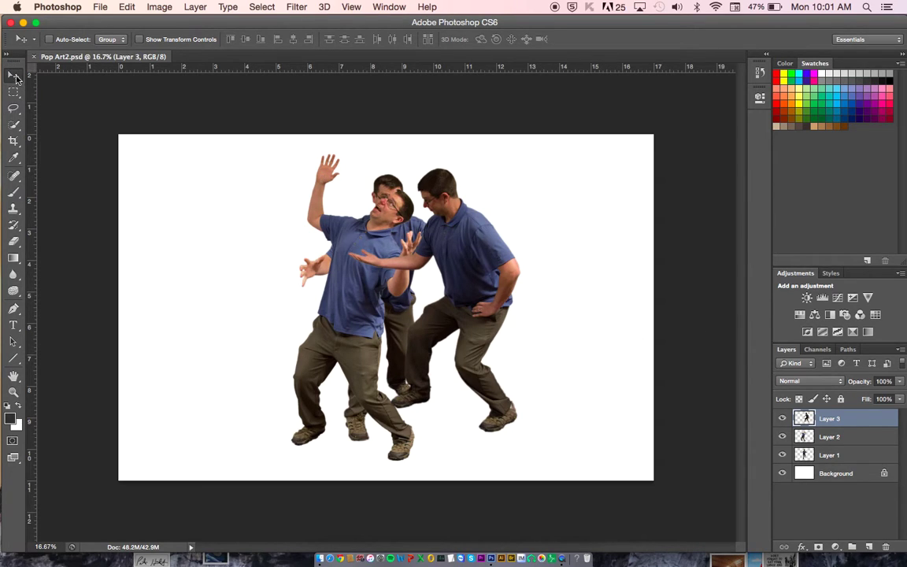
Step: Move the crouching Layer 3 figure to the right side of the canvas, clear of the other two figures
{"action": "left_click_drag", "start_coordinate": [470, 287], "coordinate": [504, 315]}
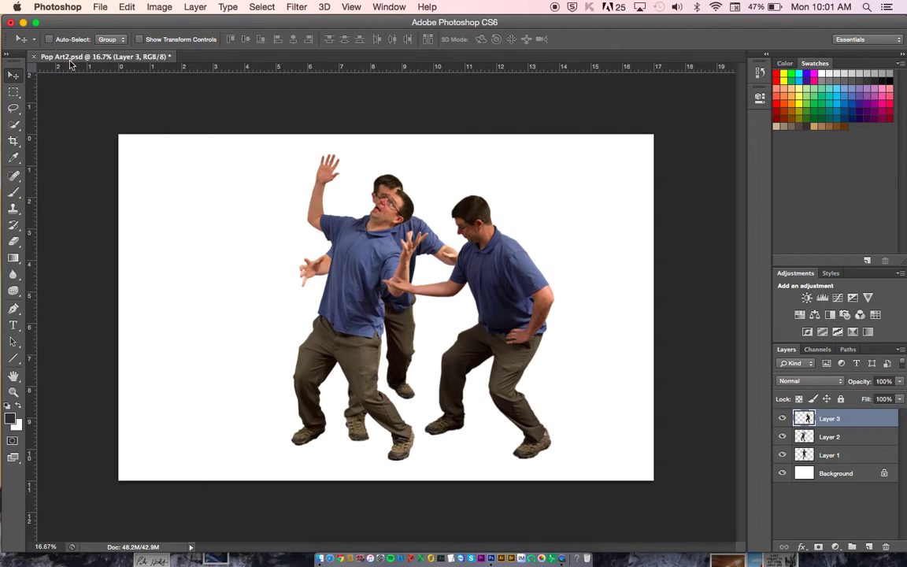
{"action": "left_click_drag", "start_coordinate": [536, 285], "coordinate": [480, 267]}
{"action": "left_click_drag", "start_coordinate": [365, 229], "coordinate": [497, 228]}
{"action": "left_click_drag", "start_coordinate": [365, 319], "coordinate": [354, 333]}
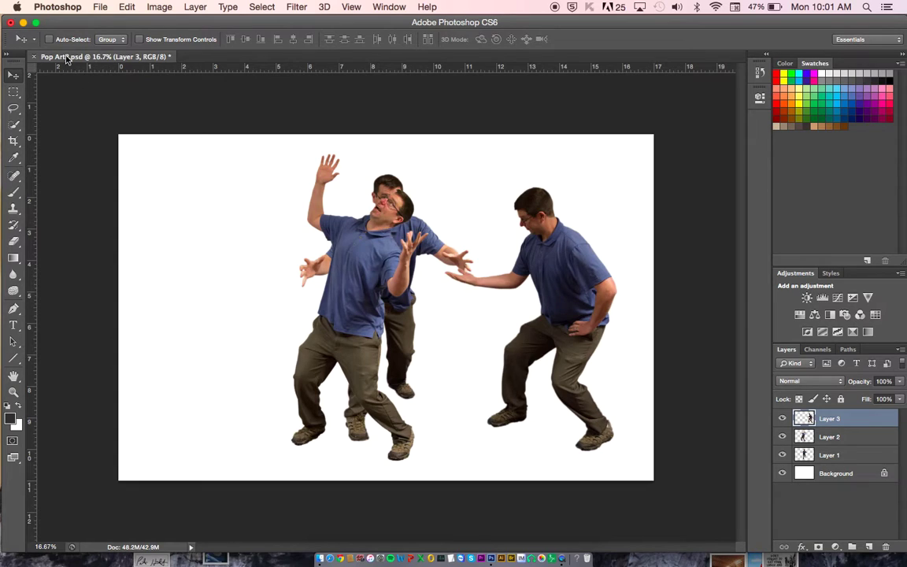
Step: Turn on Auto-Select and spread the figures apart, moving the arms-raised one left and the other two slightly up and right
{"action": "left_click", "coordinate": [345, 252]}
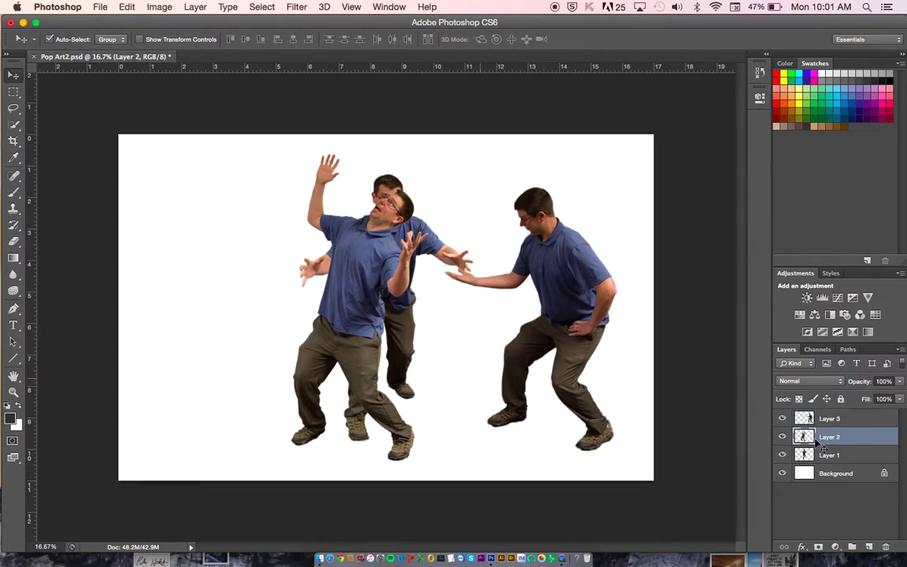
{"action": "left_click_drag", "start_coordinate": [377, 313], "coordinate": [260, 298]}
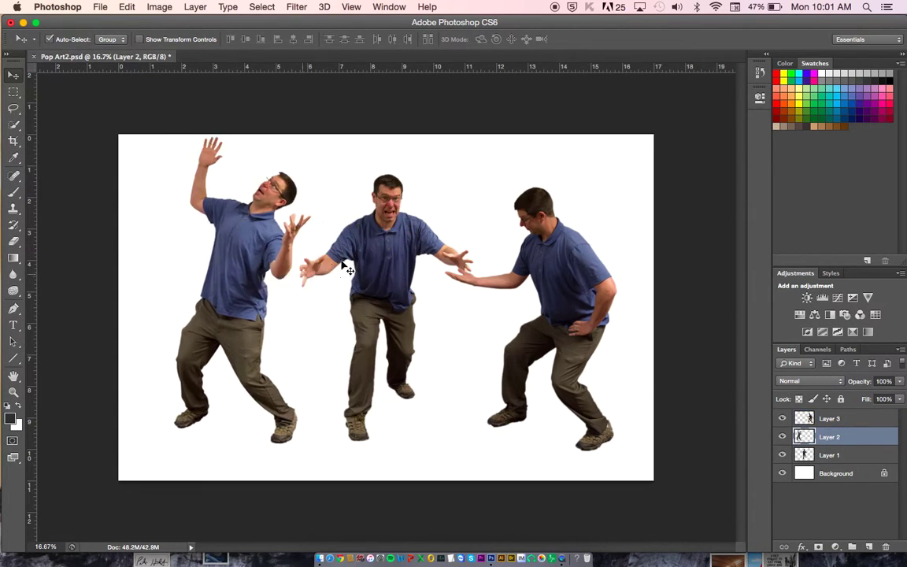
{"action": "left_click", "coordinate": [811, 459]}
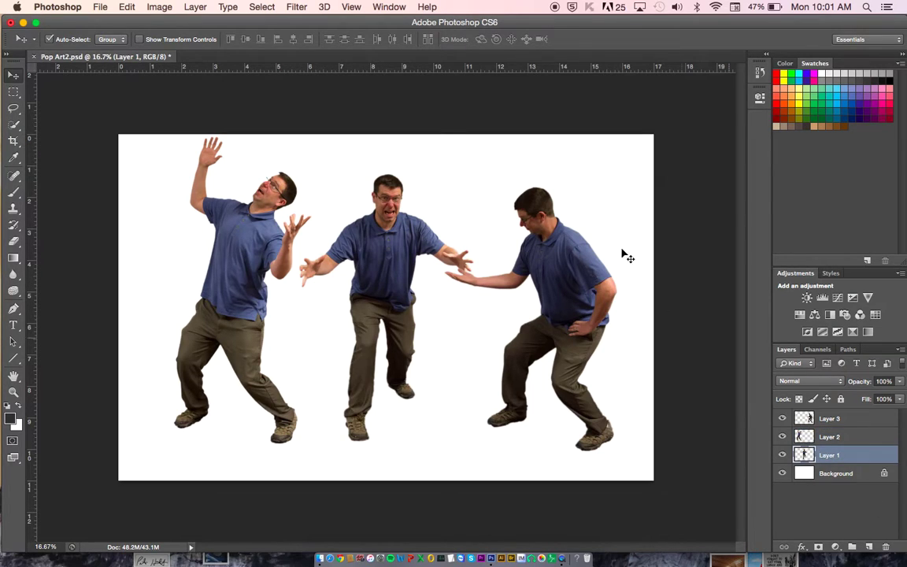
{"action": "left_click", "coordinate": [593, 234]}
{"action": "left_click_drag", "start_coordinate": [595, 288], "coordinate": [612, 256]}
{"action": "mouse_move", "coordinate": [371, 258]}
{"action": "left_mouse_down"}
{"action": "mouse_move", "coordinate": [381, 295]}
{"action": "mouse_move", "coordinate": [378, 234]}
{"action": "mouse_move", "coordinate": [378, 245]}
{"action": "left_mouse_up"}
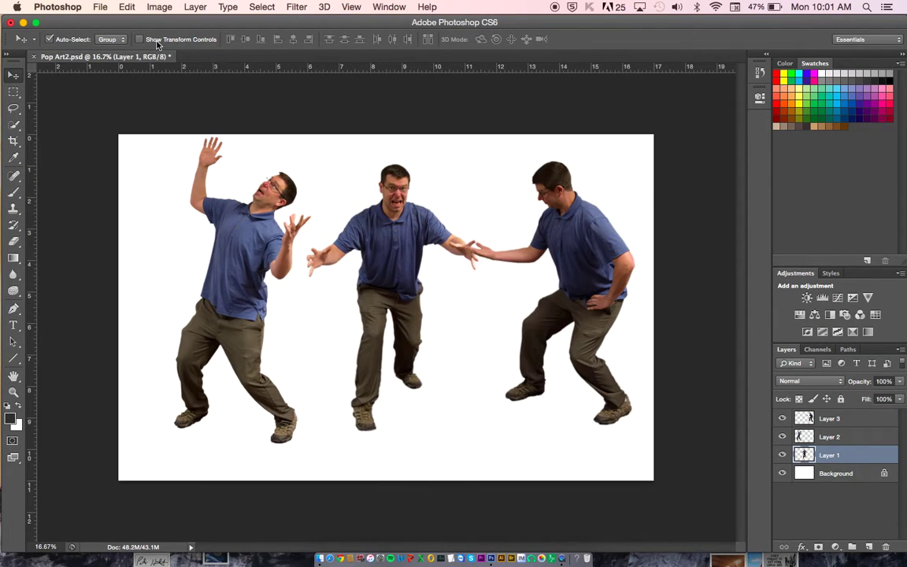
Step: Turn on Show Transform Controls and scale the middle figure on Layer 1 down to about 26%
{"action": "left_click", "coordinate": [156, 41]}
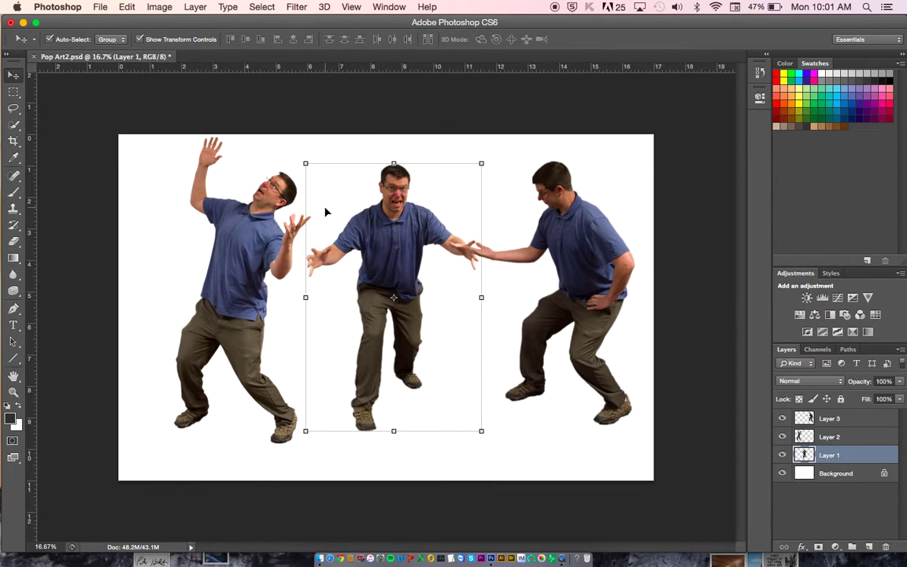
{"action": "left_click", "coordinate": [306, 162]}
{"action": "left_click_drag", "start_coordinate": [306, 161], "coordinate": [507, 314]}
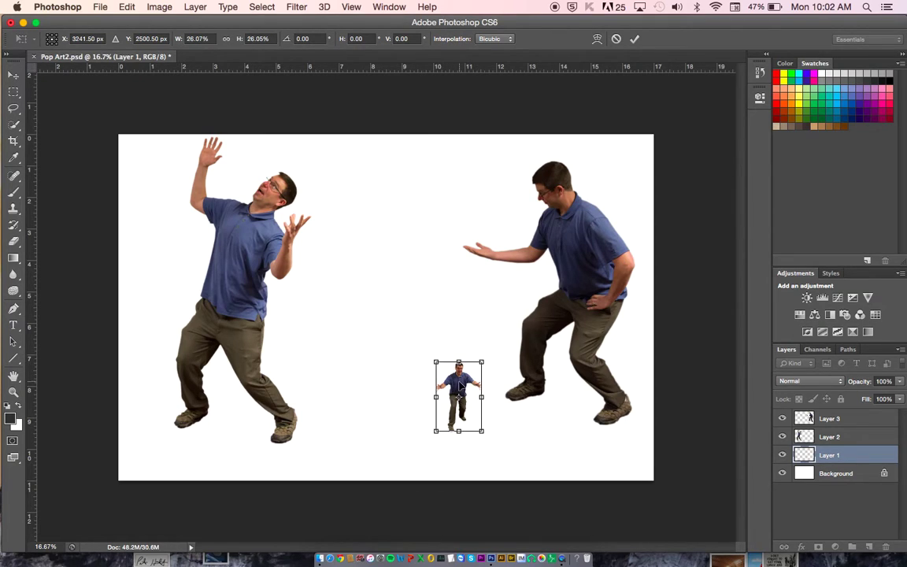
{"action": "key", "text": "Return"}
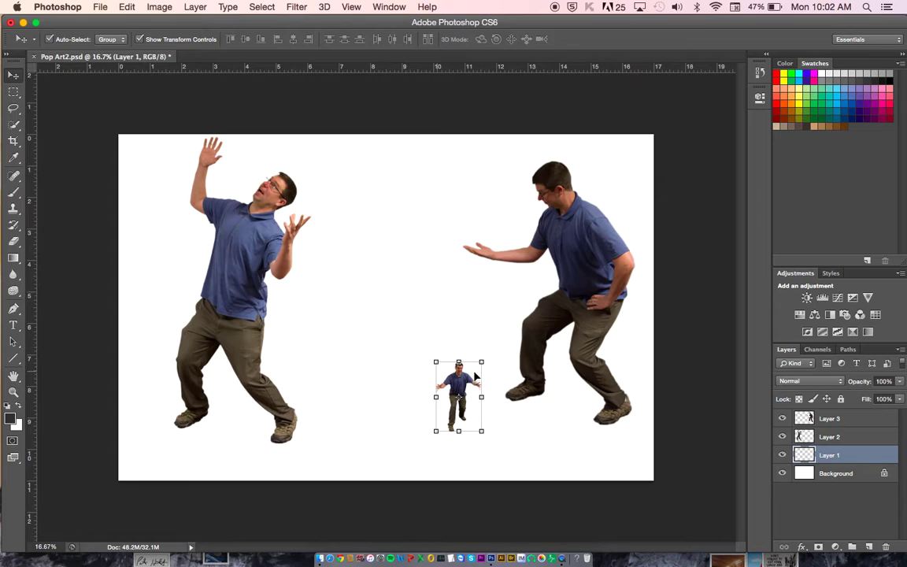
Step: Move the shrunken figure up beside the crouching figure's outstretched hand and shift the crouching figure slightly down and left
{"action": "left_click_drag", "start_coordinate": [458, 380], "coordinate": [434, 211]}
{"action": "left_click_drag", "start_coordinate": [504, 248], "coordinate": [492, 263]}
{"action": "left_click", "coordinate": [428, 225]}
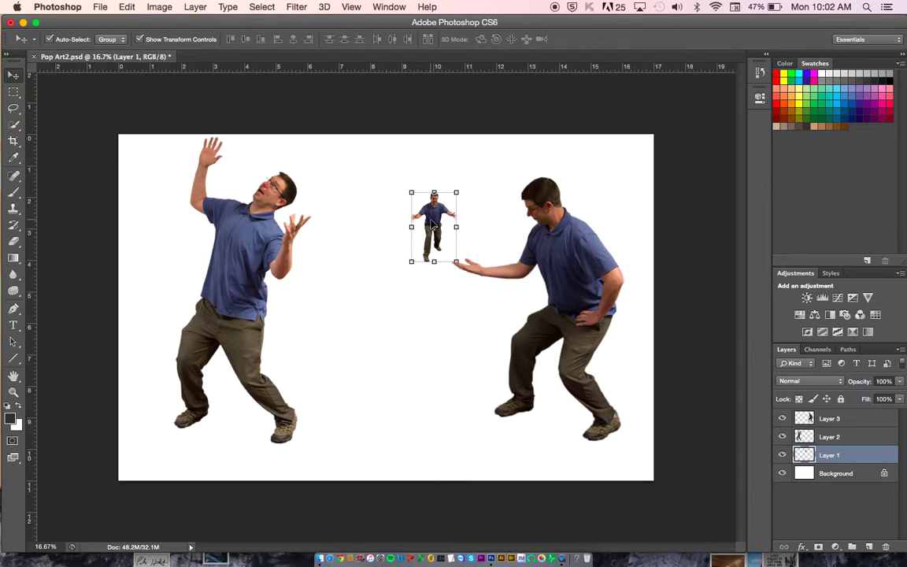
Step: Bring Layer 1 to the top of the layer stack and stand the small figure on the crouching figure's palm
{"action": "left_click_drag", "start_coordinate": [429, 211], "coordinate": [467, 220]}
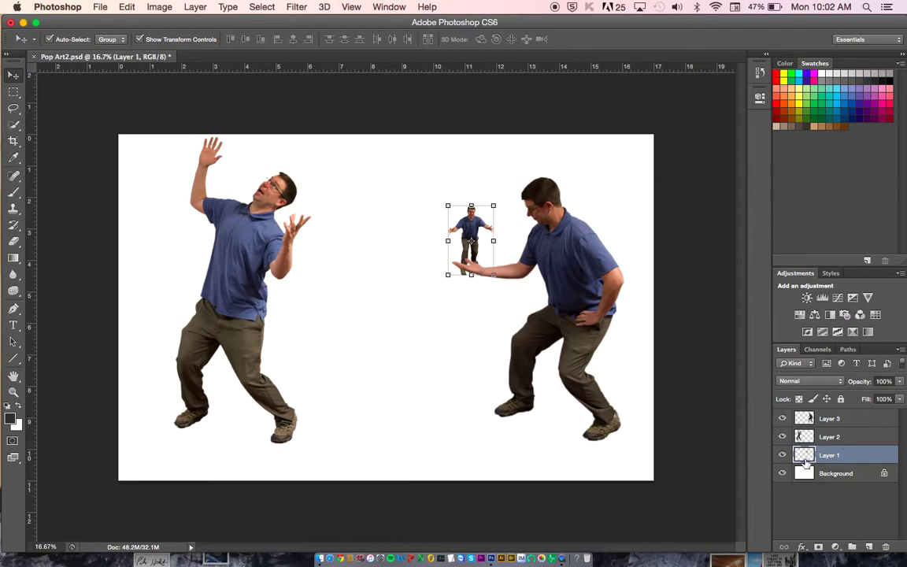
{"action": "left_click_drag", "start_coordinate": [827, 461], "coordinate": [829, 419]}
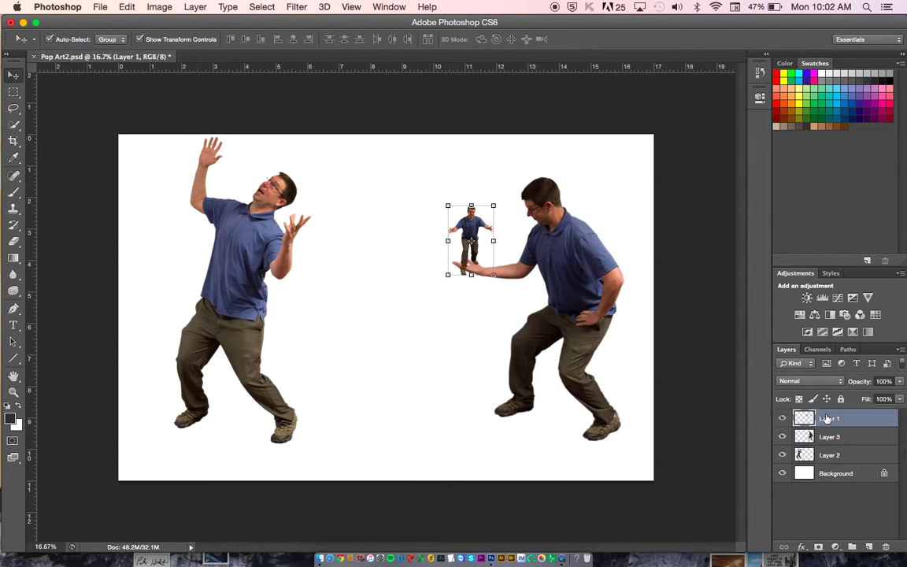
{"action": "left_click_drag", "start_coordinate": [479, 234], "coordinate": [486, 222]}
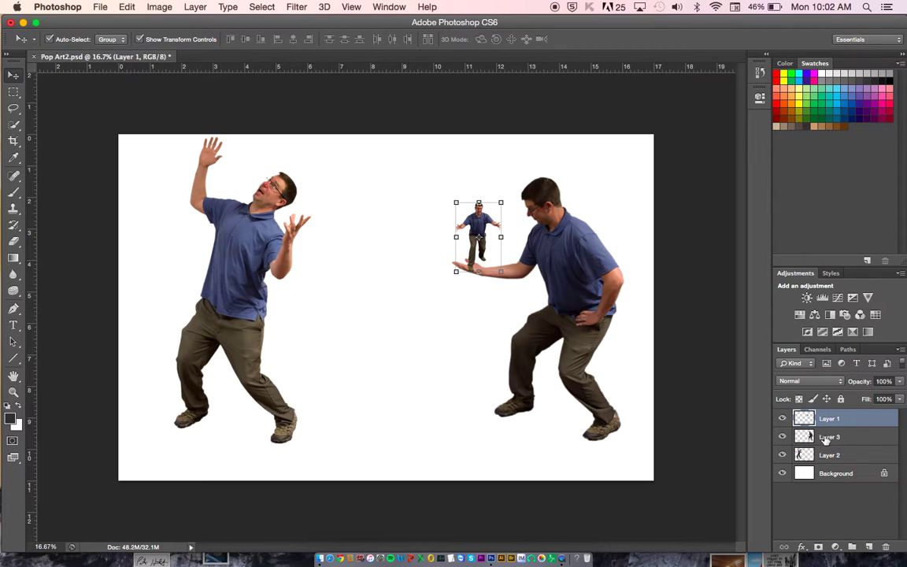
Step: Shift the crouching Layer 3 figure slightly right and make four duplicates of it, spreading them toward the arms-raised figure
{"action": "left_click", "coordinate": [827, 437]}
{"action": "left_click", "coordinate": [827, 477]}
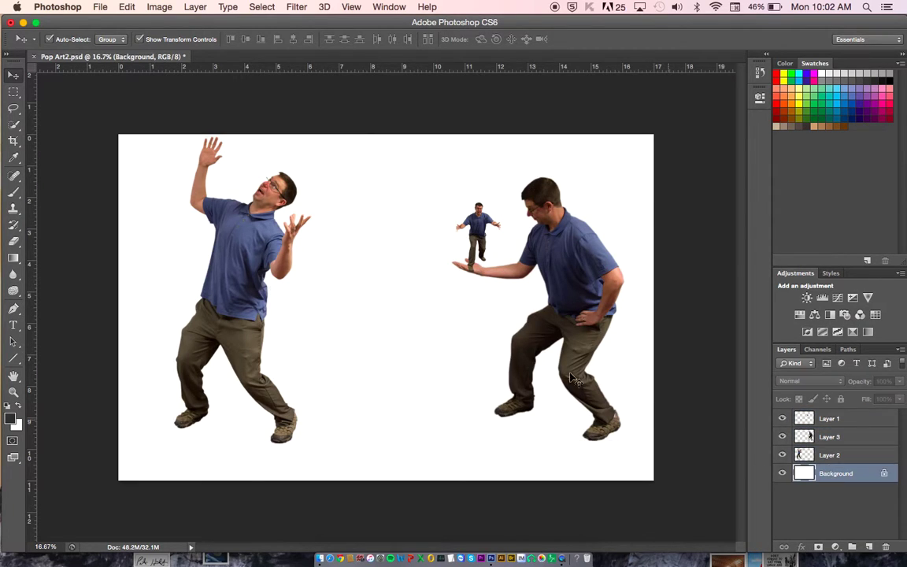
{"action": "left_click_drag", "start_coordinate": [588, 285], "coordinate": [585, 262]}
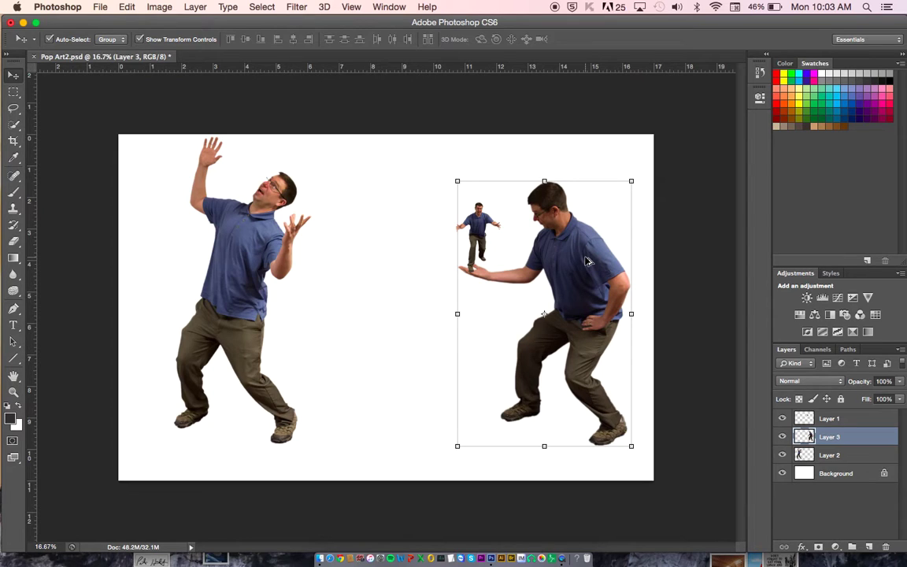
{"action": "left_click_drag", "start_coordinate": [586, 261], "coordinate": [419, 274], "text": "alt"}
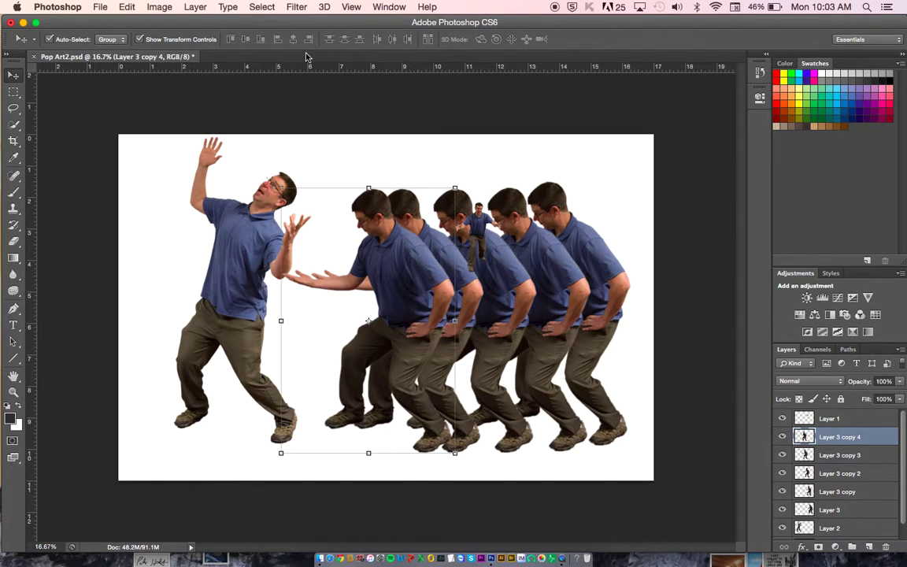
Step: Show the History panel and enlarge it so that more of the recorded states are listed
{"action": "left_click", "coordinate": [352, 6]}
{"action": "mouse_move", "coordinate": [406, 4]}
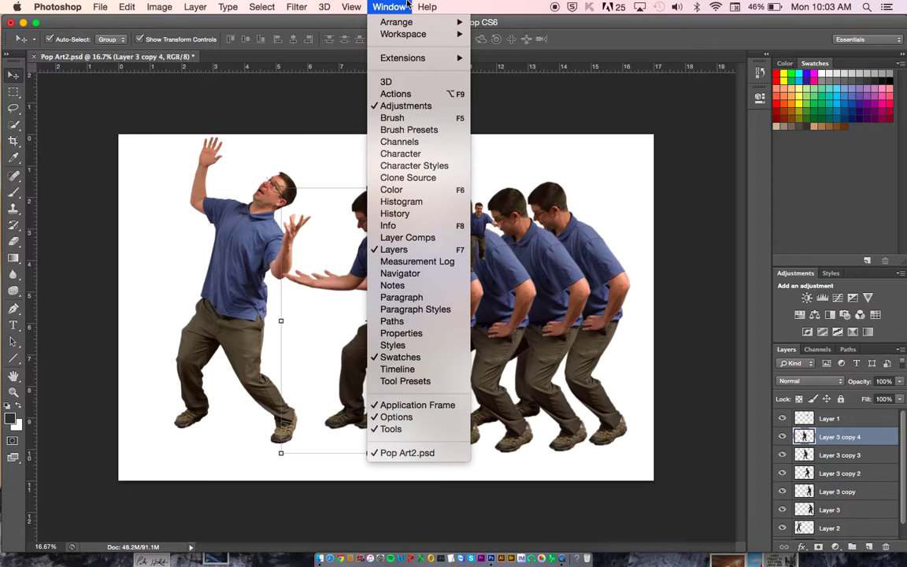
{"action": "left_click", "coordinate": [416, 215]}
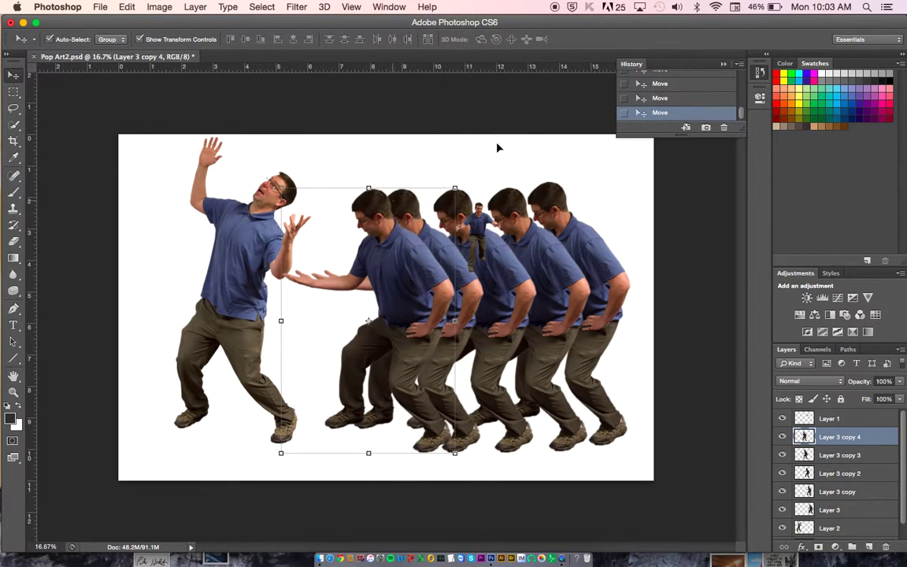
{"action": "left_click_drag", "start_coordinate": [739, 127], "coordinate": [739, 262]}
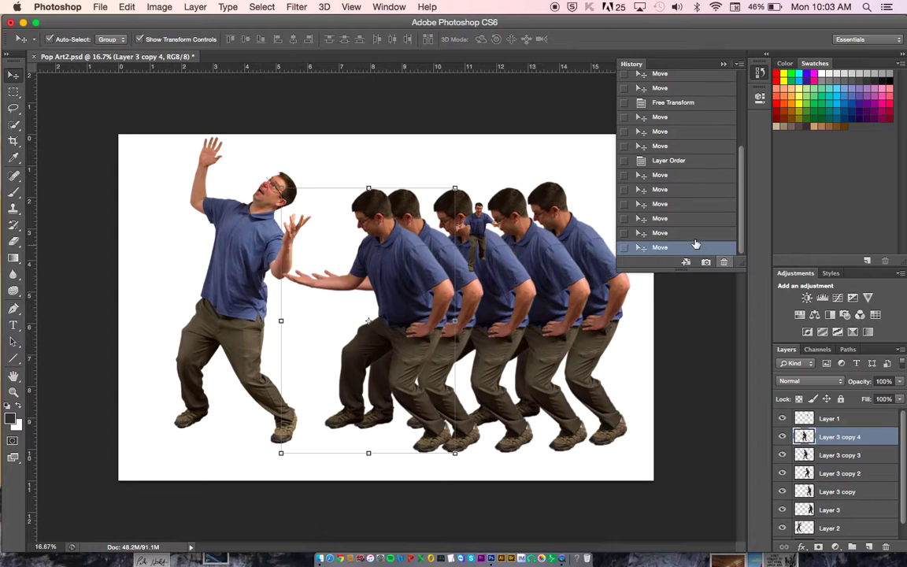
Step: Step back through the recorded states to remove all the duplicates of the crouching Layer 3 figure
{"action": "left_click", "coordinate": [690, 232]}
{"action": "left_click", "coordinate": [689, 219]}
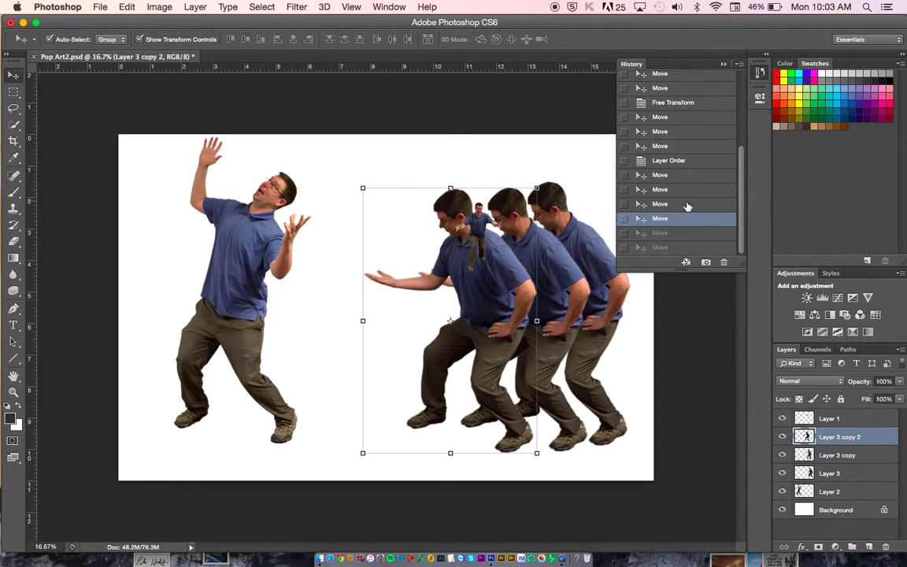
{"action": "left_click", "coordinate": [689, 204]}
{"action": "left_click", "coordinate": [687, 190]}
{"action": "left_click", "coordinate": [687, 180]}
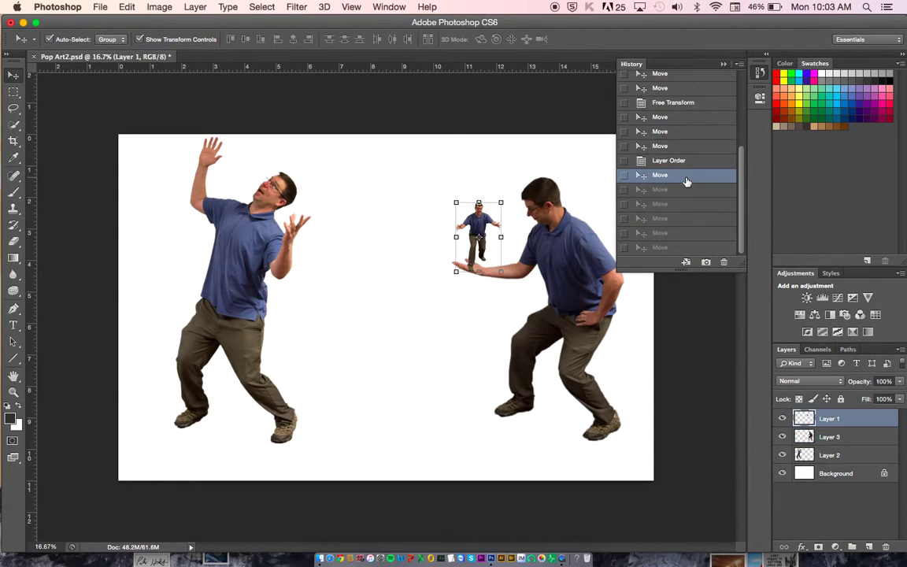
{"action": "left_click", "coordinate": [686, 191]}
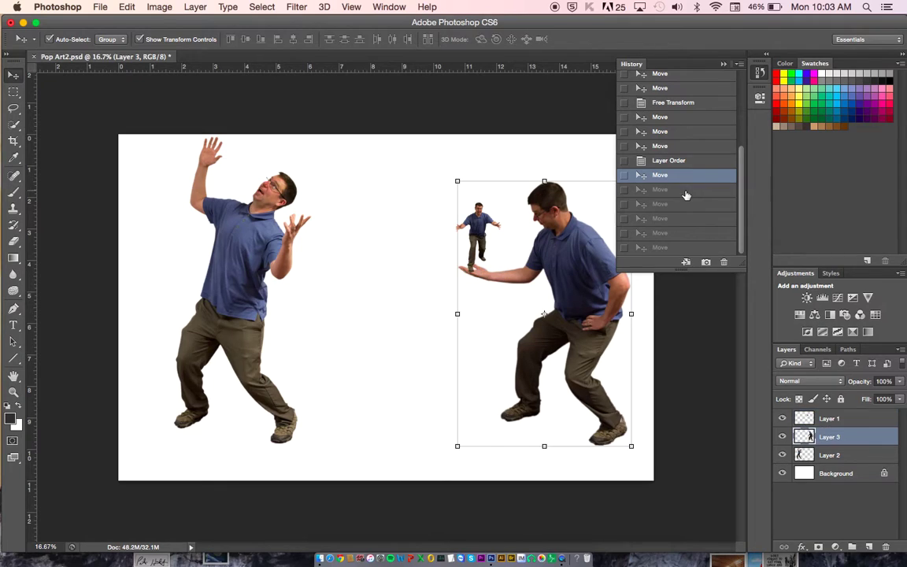
Step: Revert the document further to the Free Transform state in which the Layer 1 figure was scaled down
{"action": "left_click", "coordinate": [675, 147]}
{"action": "left_click_drag", "start_coordinate": [489, 214], "coordinate": [558, 262]}
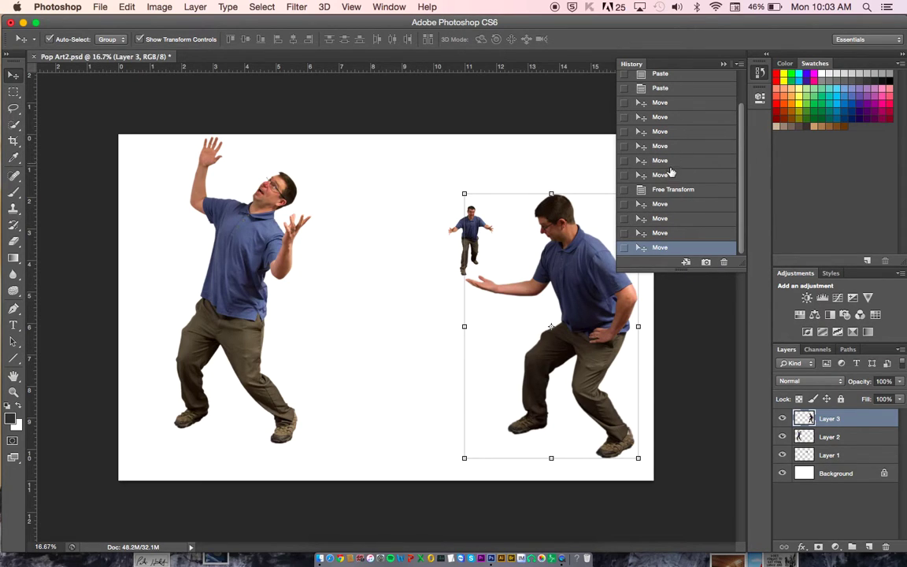
{"action": "left_click", "coordinate": [656, 194]}
{"action": "left_click", "coordinate": [658, 177]}
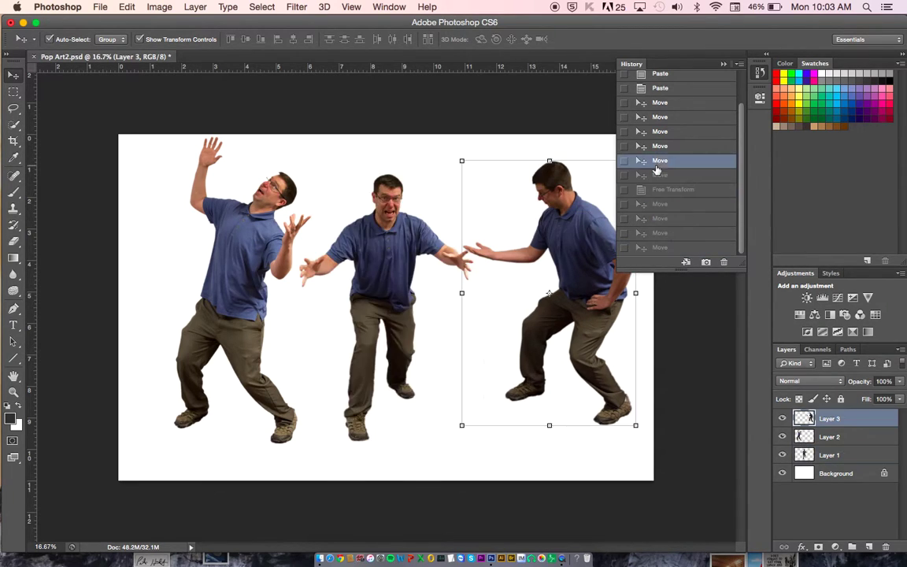
{"action": "left_click", "coordinate": [658, 134]}
{"action": "left_click", "coordinate": [664, 161]}
{"action": "left_click", "coordinate": [664, 175]}
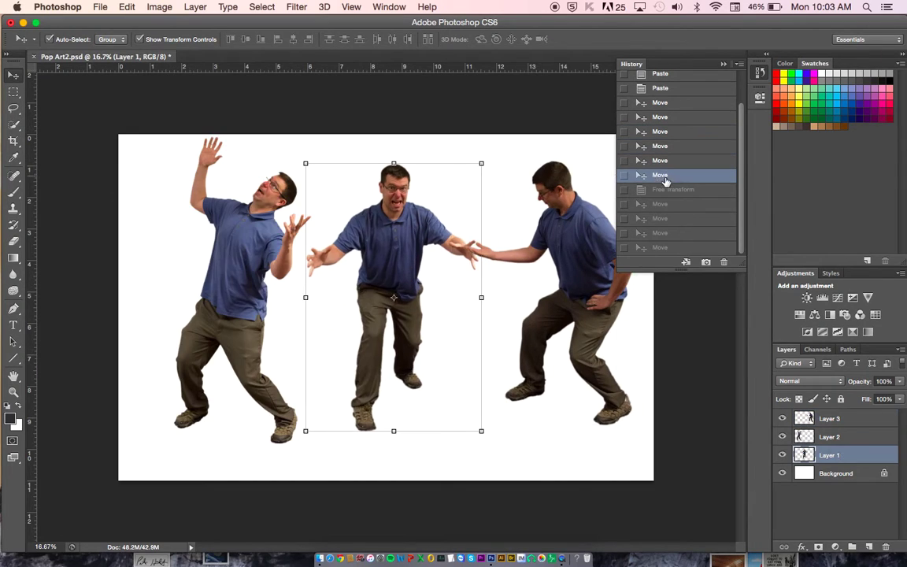
{"action": "left_click", "coordinate": [666, 191]}
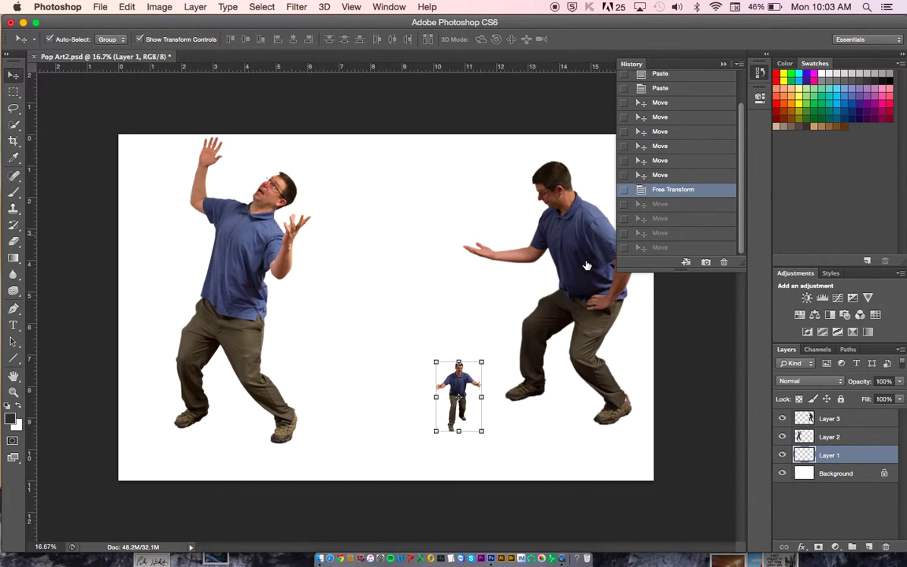
Step: Stand the small Layer 1 figure on the crouching figure's palm and bring Layer 1 to the top of the layer stack
{"action": "left_click_drag", "start_coordinate": [465, 381], "coordinate": [498, 203]}
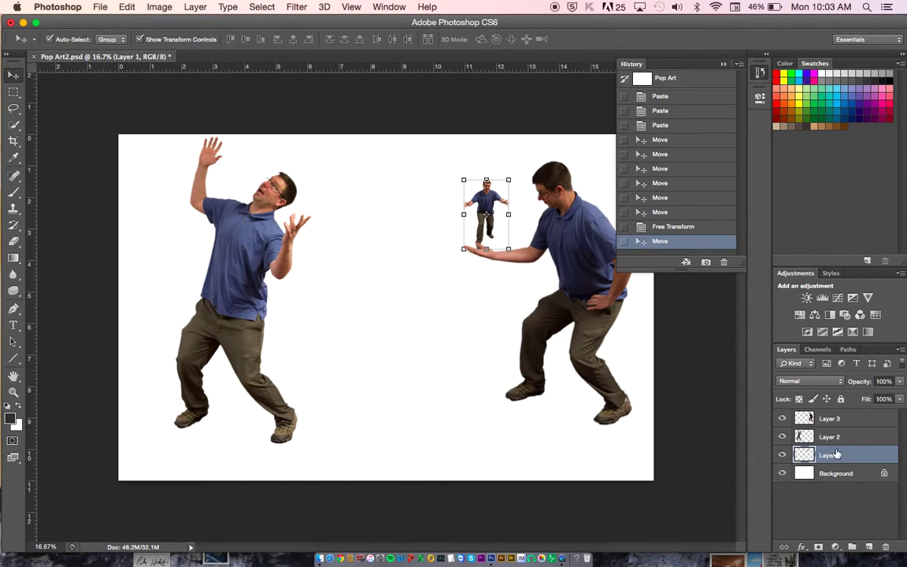
{"action": "left_click_drag", "start_coordinate": [829, 418], "coordinate": [834, 416]}
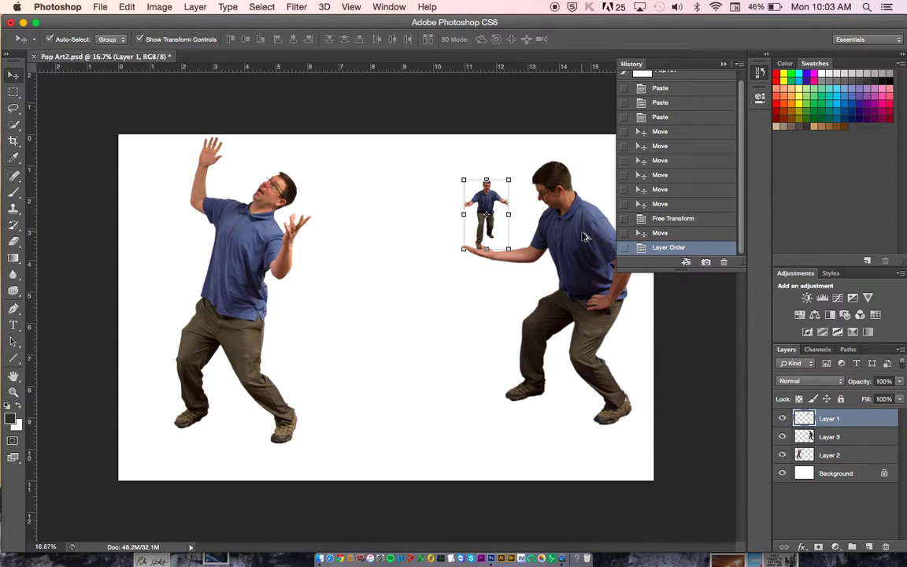
Step: Duplicate the crouching Layer 3 figure, flip the copy horizontally and place it over the arms-raised figure, facing the original
{"action": "left_click_drag", "start_coordinate": [584, 235], "coordinate": [410, 268]}
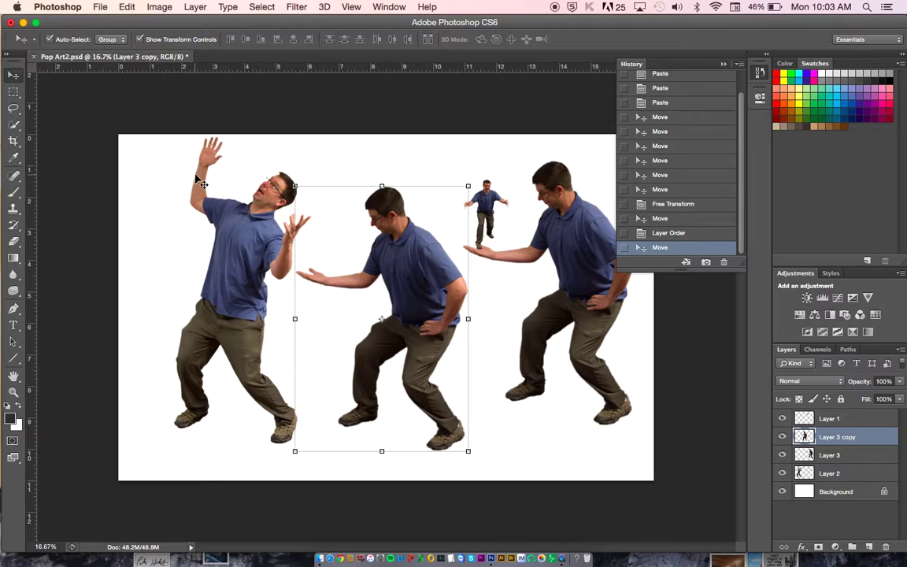
{"action": "left_click", "coordinate": [129, 7]}
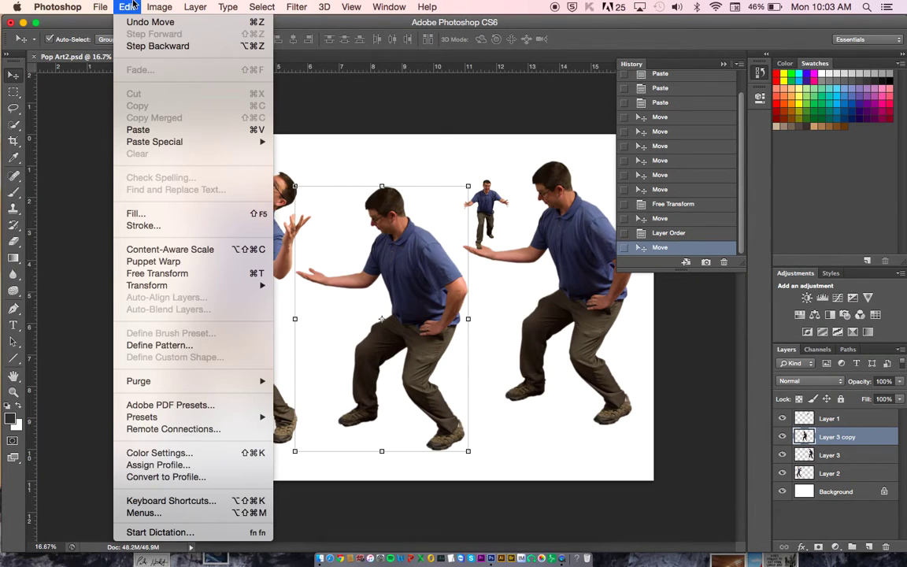
{"action": "mouse_move", "coordinate": [144, 285]}
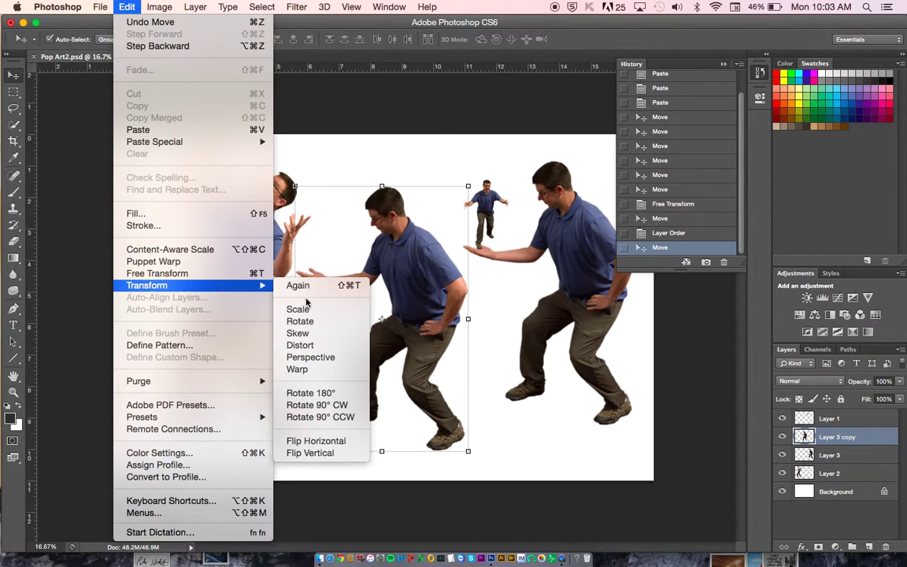
{"action": "left_click", "coordinate": [307, 441]}
{"action": "left_click_drag", "start_coordinate": [362, 304], "coordinate": [238, 321]}
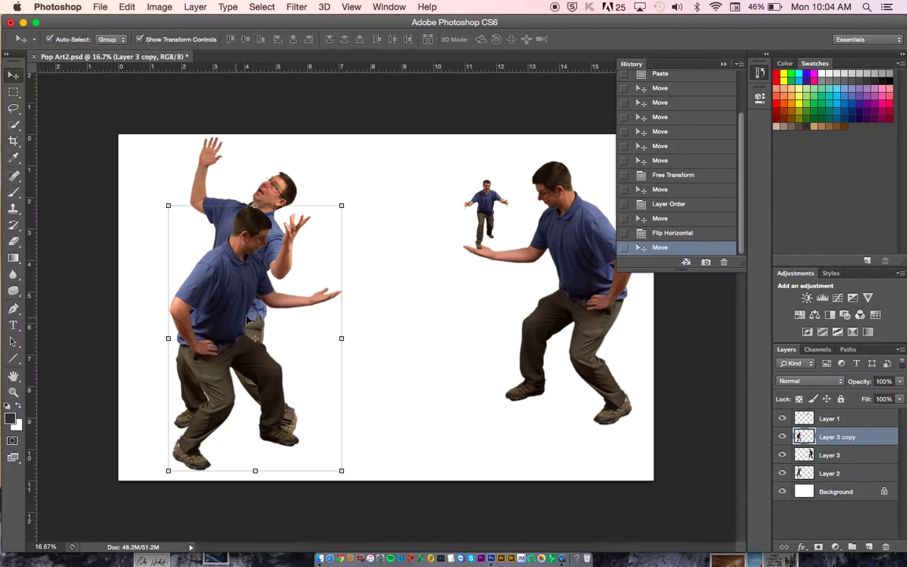
Step: Shrink the arms-raised Layer 2 figure and stand it on the flipped figure's palm, with Layer 2 stacked above Layer 3 copy
{"action": "left_click", "coordinate": [276, 193]}
{"action": "left_click_drag", "start_coordinate": [275, 193], "coordinate": [408, 216]}
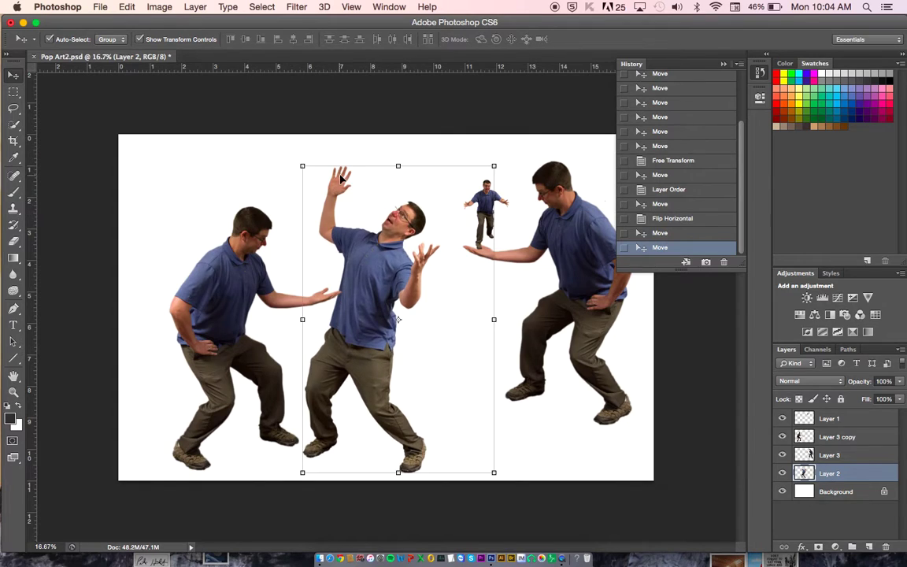
{"action": "left_click_drag", "start_coordinate": [302, 166], "coordinate": [335, 255]}
{"action": "key", "text": "Return"}
{"action": "left_click_drag", "start_coordinate": [825, 474], "coordinate": [825, 428]}
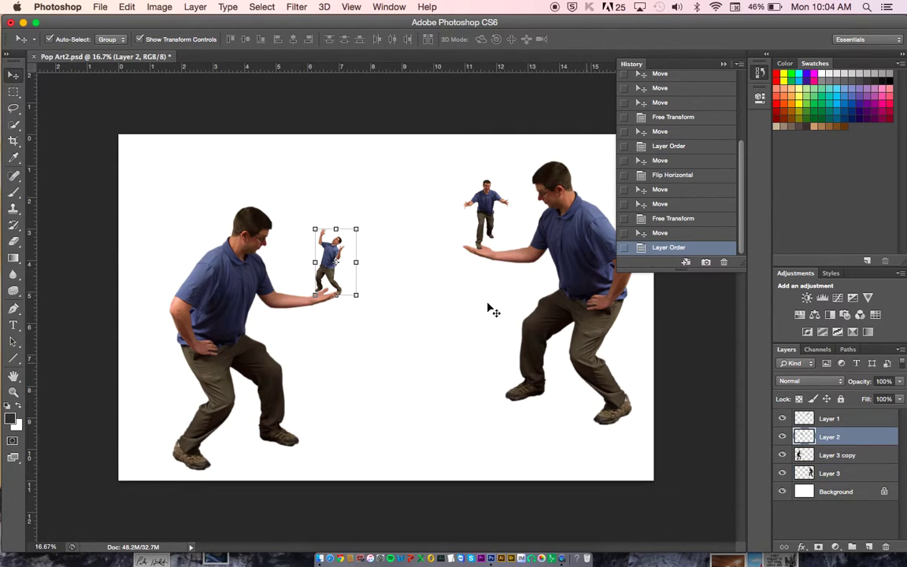
{"action": "left_click_drag", "start_coordinate": [332, 256], "coordinate": [332, 260]}
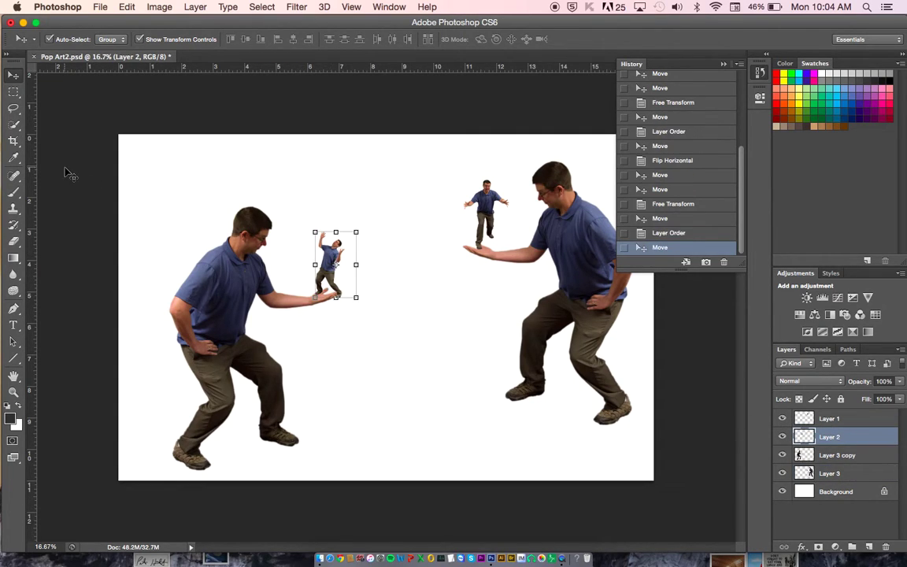
Step: Scale the small Layer 2 figure down further to about 57%, keeping its feet on the flipped figure's palm
{"action": "key", "text": "super+plus"}
{"action": "key", "text": "super+plus"}
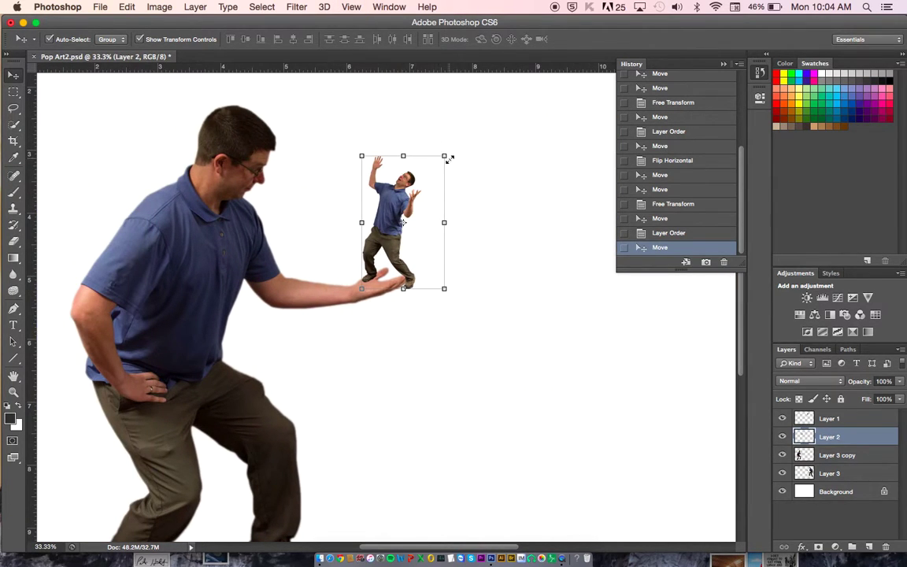
{"action": "left_click_drag", "start_coordinate": [444, 156], "coordinate": [387, 198]}
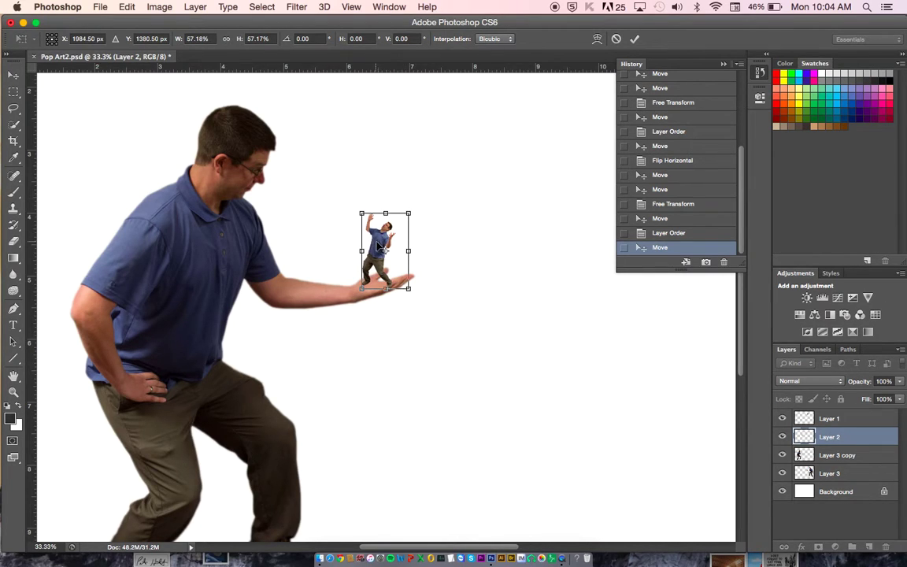
{"action": "double_click", "coordinate": [380, 246]}
{"action": "left_click", "coordinate": [508, 285]}
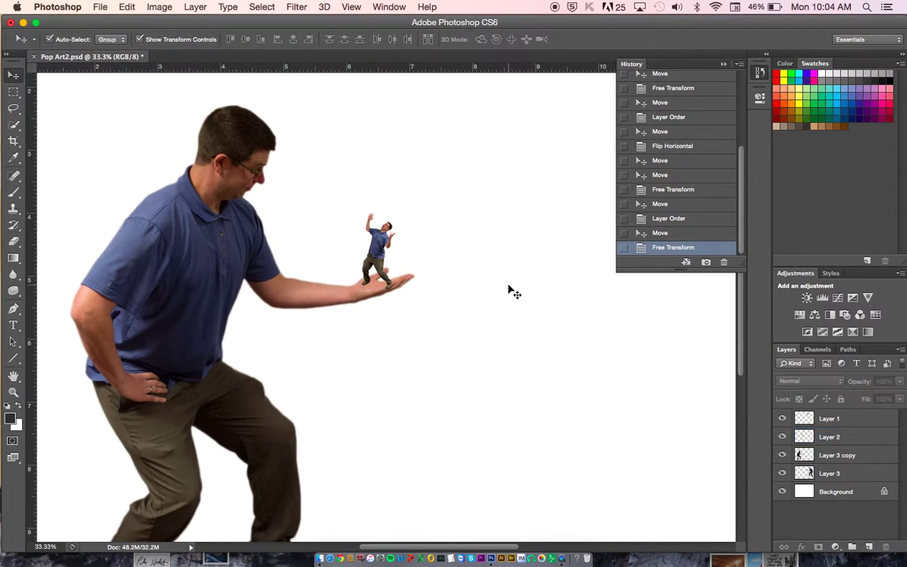
Step: Nudge the tiny Layer 2 figure right and put a duplicate of it on the other crouching figure's palm, replacing the Layer 1 figure
{"action": "key", "text": "super+minus"}
{"action": "key", "text": "super+minus"}
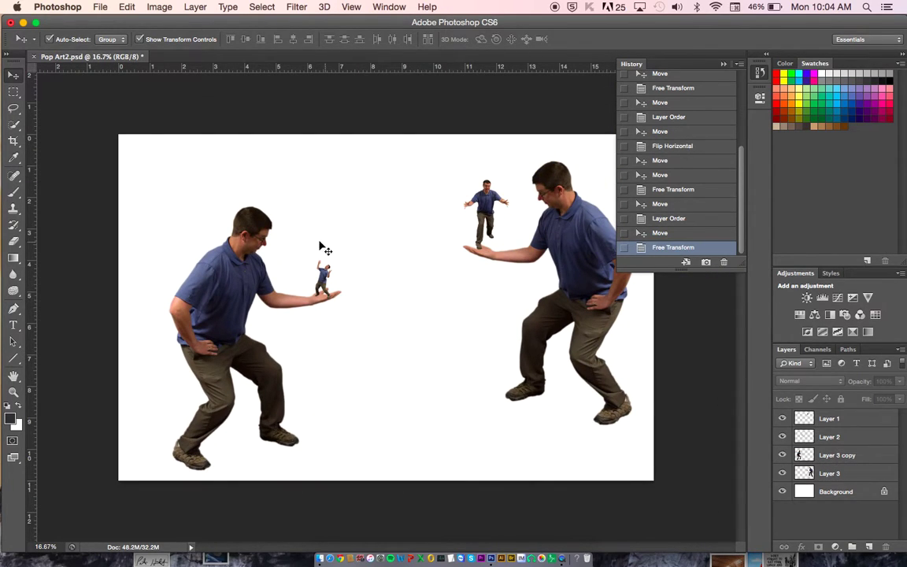
{"action": "left_click", "coordinate": [325, 276]}
{"action": "left_click_drag", "start_coordinate": [323, 275], "coordinate": [354, 270]}
{"action": "key", "text": "super+t"}
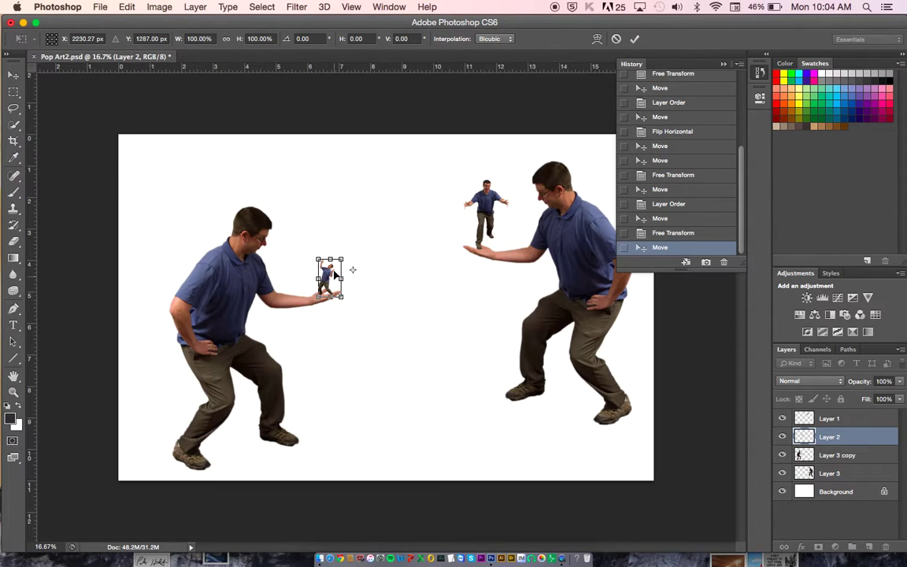
{"action": "key", "text": "Return"}
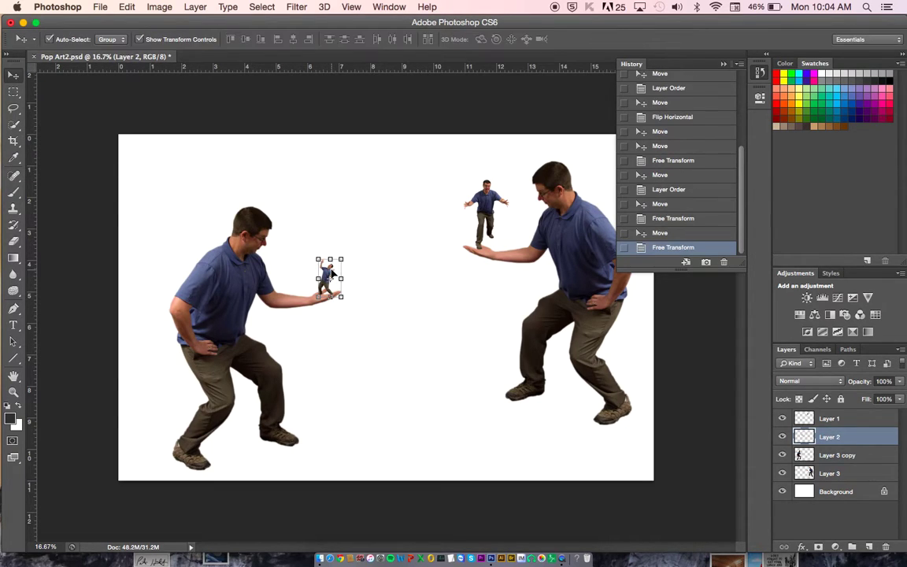
{"action": "left_click_drag", "start_coordinate": [331, 273], "coordinate": [409, 228]}
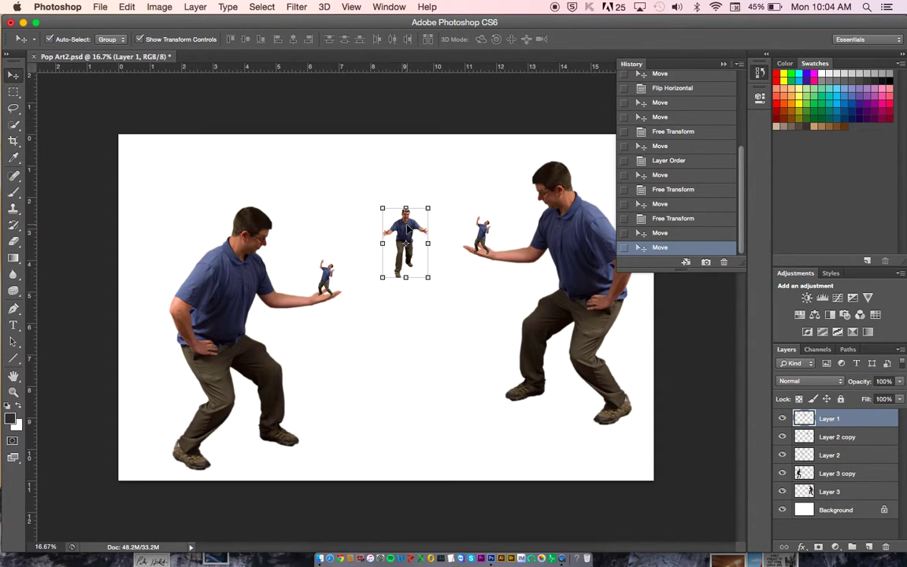
Step: Enlarge the Layer 1 figure to about 1007%, center its upper body on the canvas and stack Layer 1 just above the Background
{"action": "left_click_drag", "start_coordinate": [422, 282], "coordinate": [668, 488]}
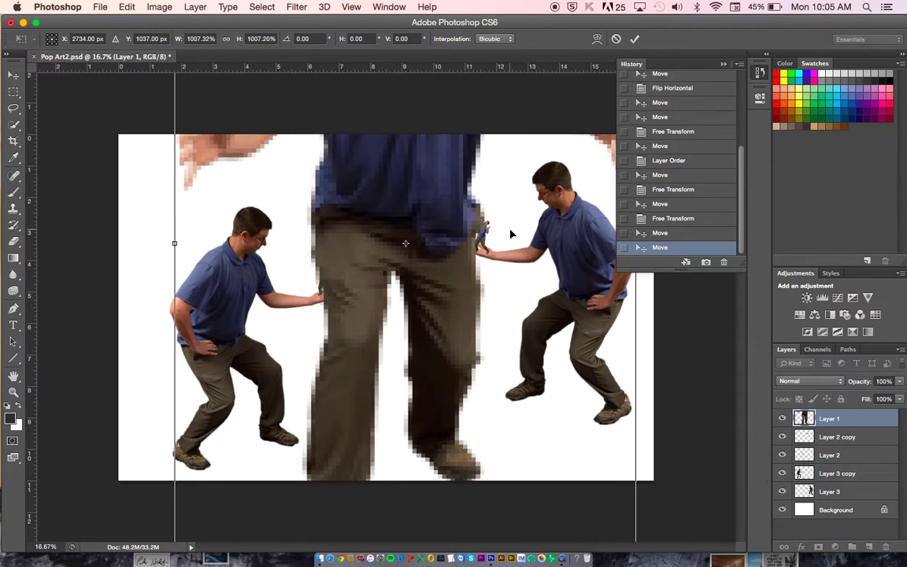
{"action": "left_click_drag", "start_coordinate": [409, 162], "coordinate": [380, 361]}
{"action": "key", "text": "Return"}
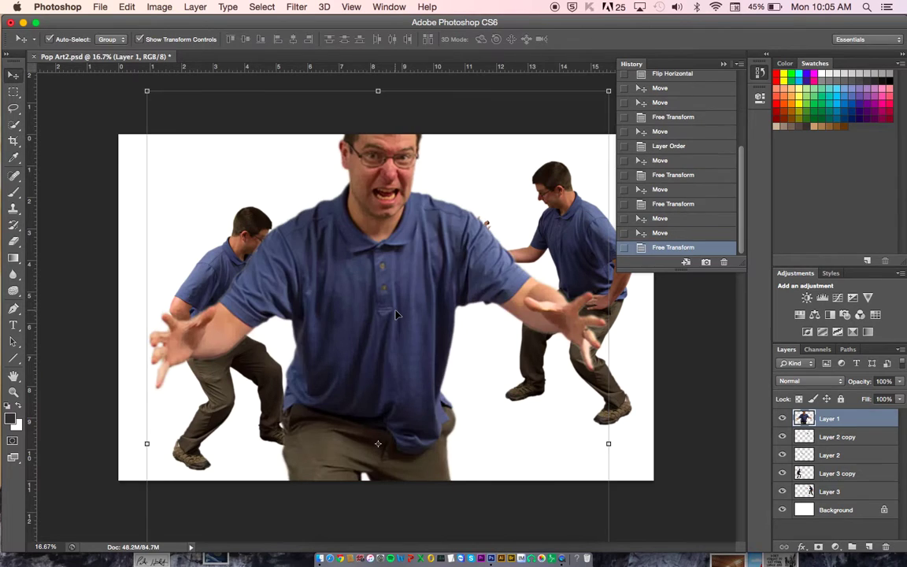
{"action": "left_click_drag", "start_coordinate": [814, 423], "coordinate": [816, 492]}
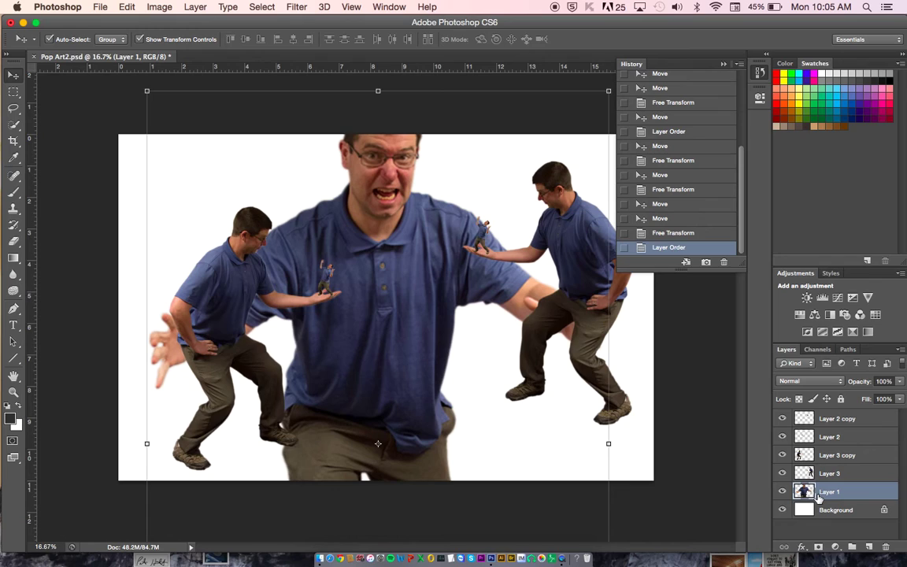
Step: Scale the large Layer 1 figure up by about 124% and lower it so its face shows between the crouching figures
{"action": "left_click", "coordinate": [145, 90]}
{"action": "left_click_drag", "start_coordinate": [144, 89], "coordinate": [91, 48]}
{"action": "left_click_drag", "start_coordinate": [419, 283], "coordinate": [426, 325]}
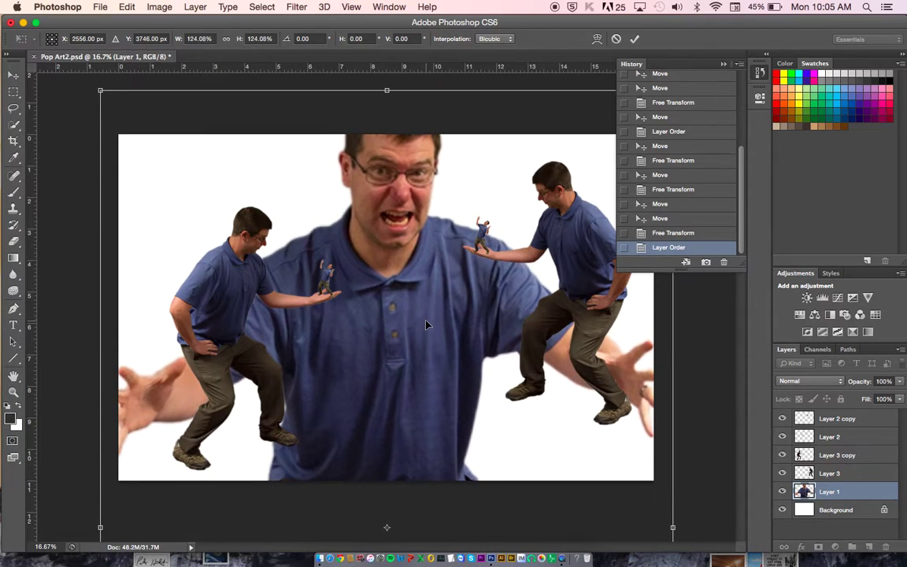
{"action": "key", "text": "Return"}
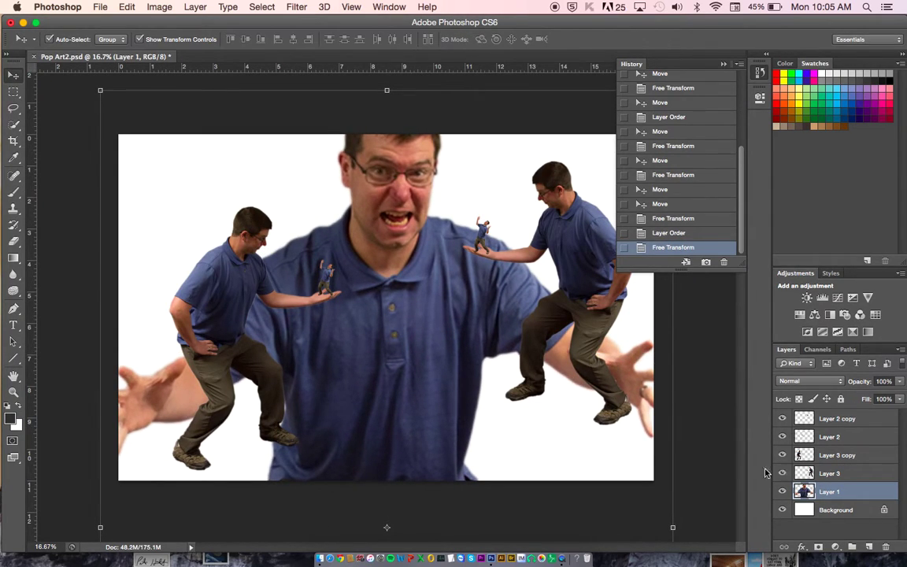
Step: Convert the locked Background into a regular layer named New Background
{"action": "left_click", "coordinate": [840, 513]}
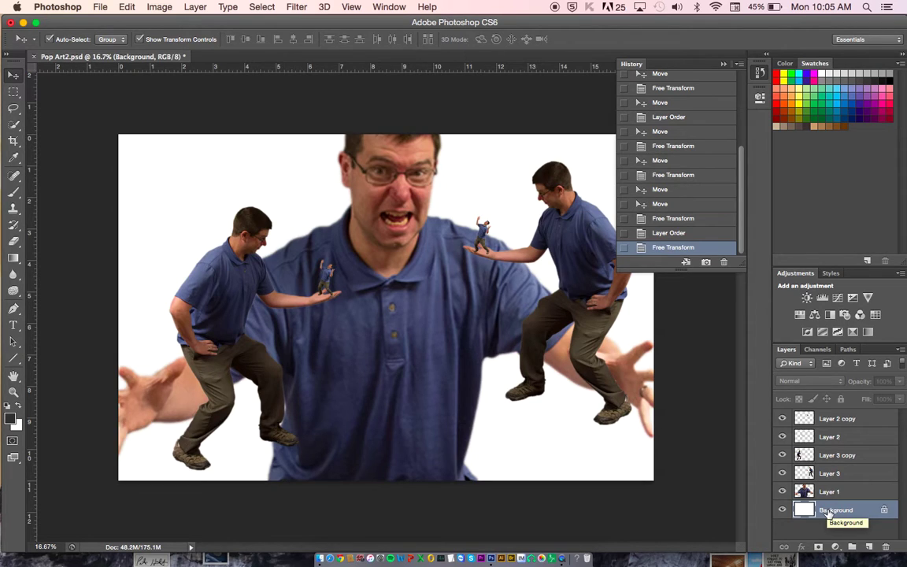
{"action": "double_click", "coordinate": [829, 510]}
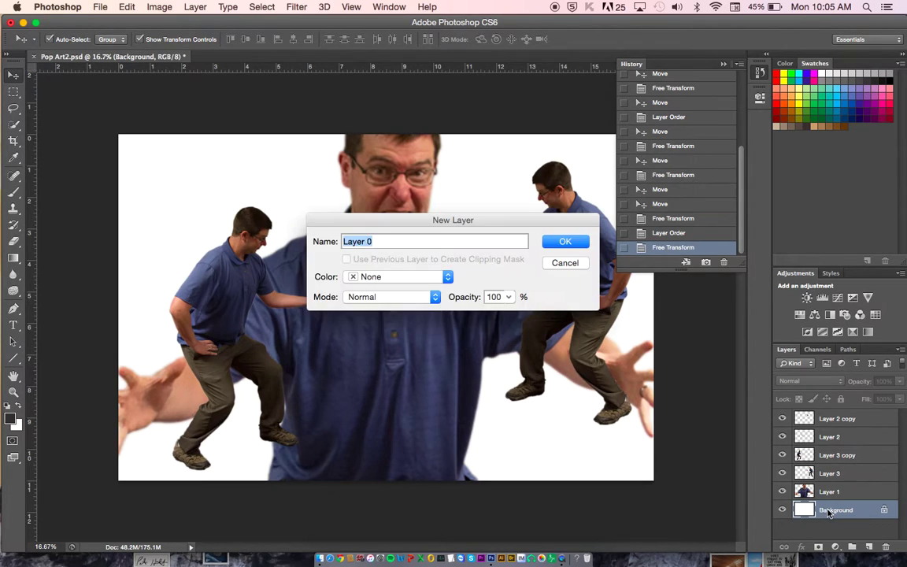
{"action": "type", "text": "J"}
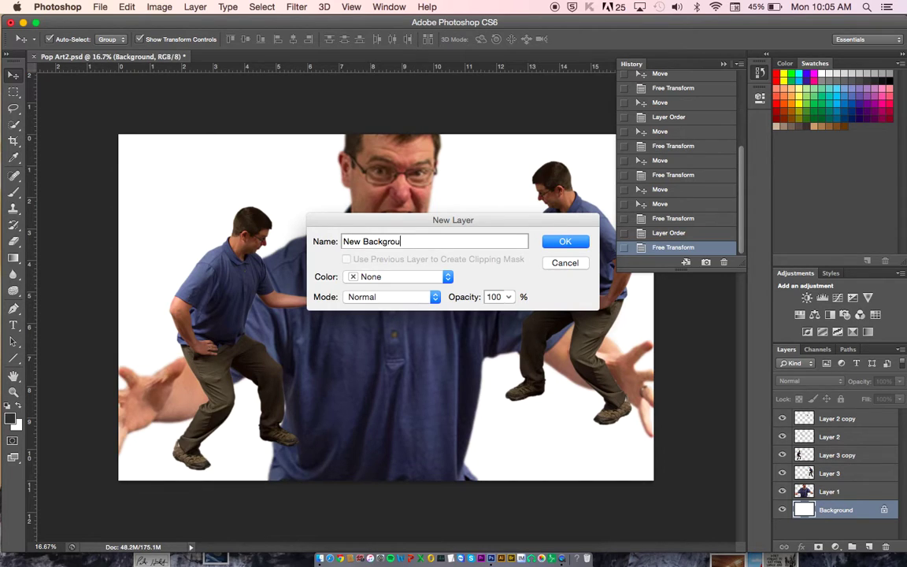
{"action": "key", "text": "Return"}
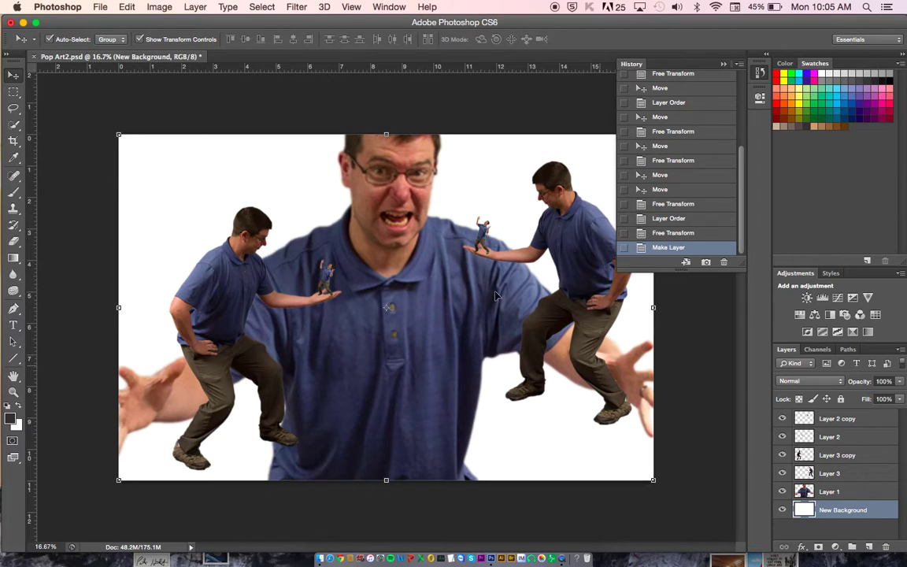
Step: Choose the Gradient tool and load the Violet, Orange preset into the Gradient Editor
{"action": "left_click", "coordinate": [17, 258]}
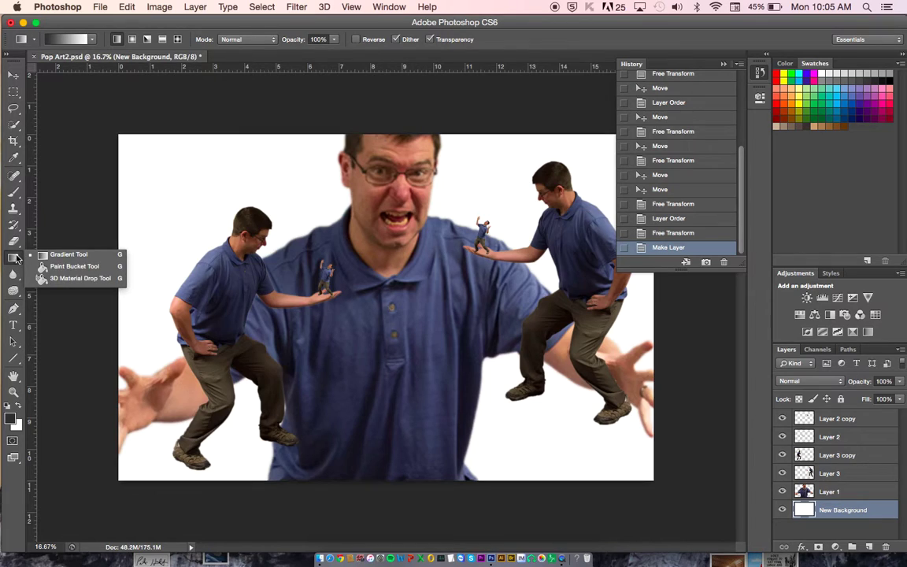
{"action": "left_click", "coordinate": [71, 266]}
{"action": "left_click", "coordinate": [13, 258]}
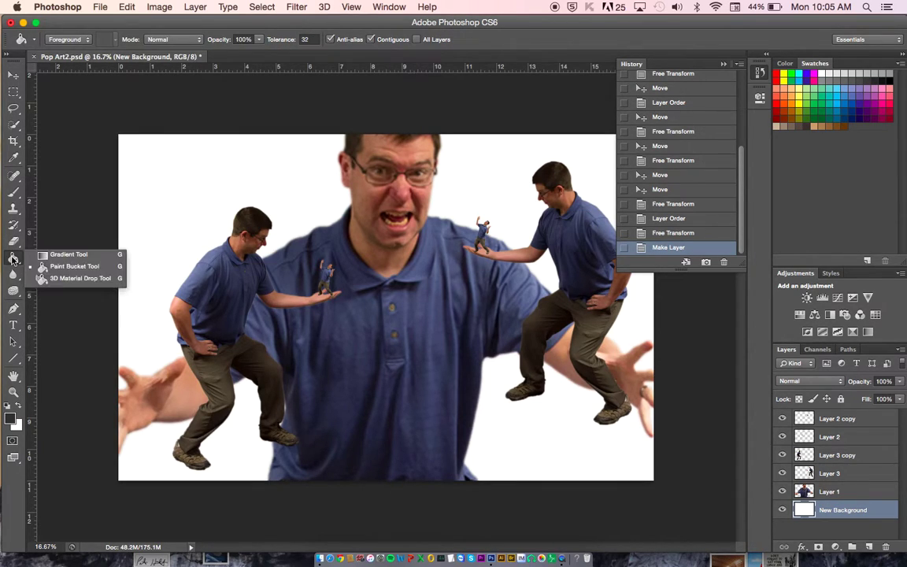
{"action": "left_click", "coordinate": [51, 255]}
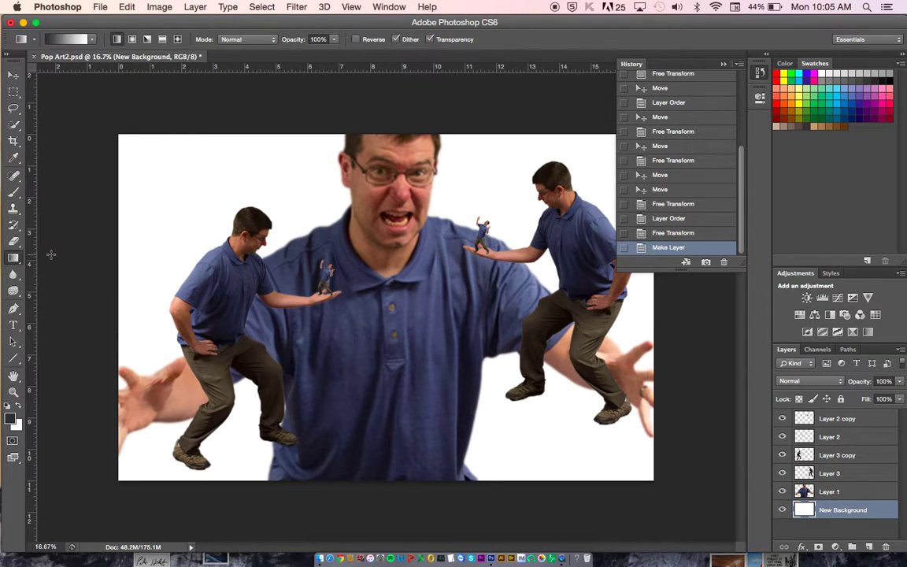
{"action": "left_click", "coordinate": [75, 41]}
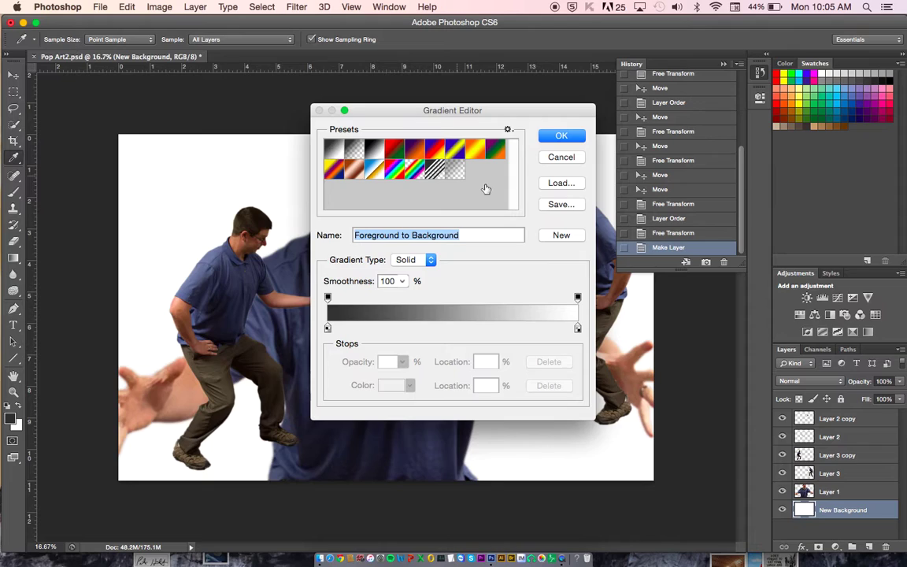
{"action": "left_click", "coordinate": [416, 153]}
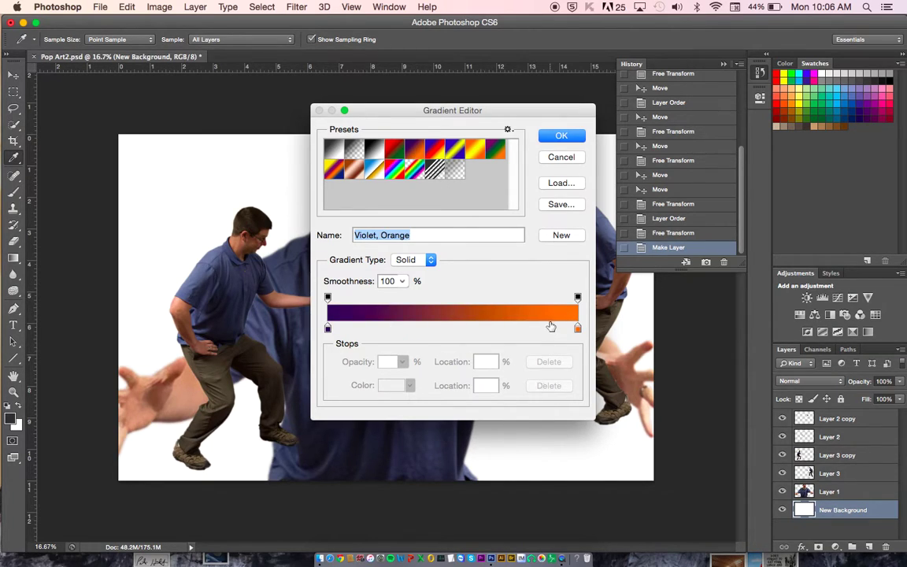
Step: Add a bright green #21ff60 middle stop to the gradient and shift the green and orange stops toward the violet end
{"action": "left_click", "coordinate": [458, 330]}
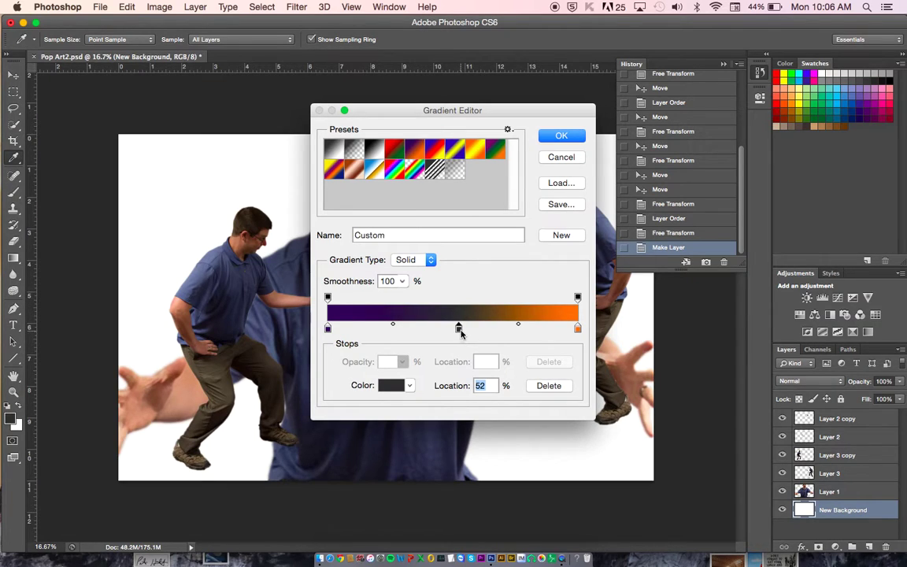
{"action": "double_click", "coordinate": [460, 332]}
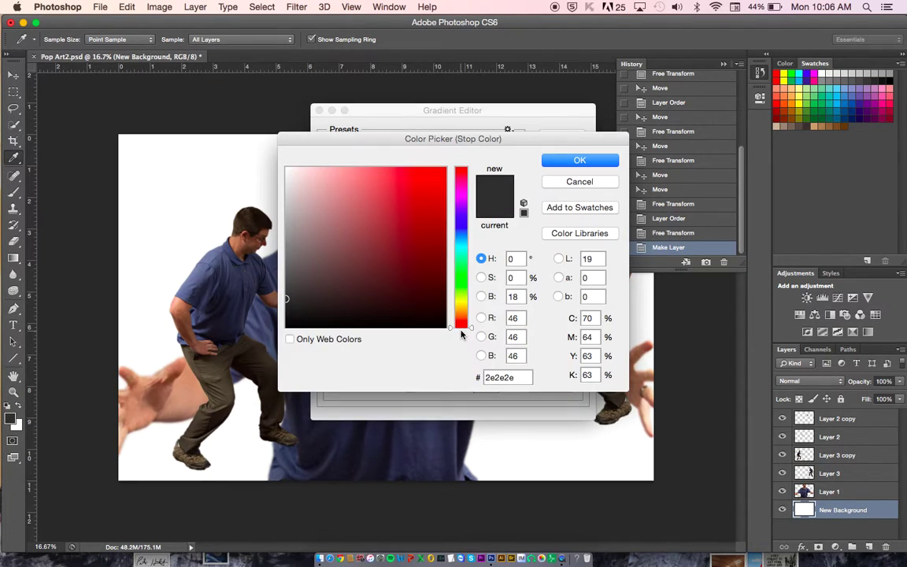
{"action": "left_click", "coordinate": [461, 266]}
{"action": "left_click_drag", "start_coordinate": [412, 193], "coordinate": [425, 155]}
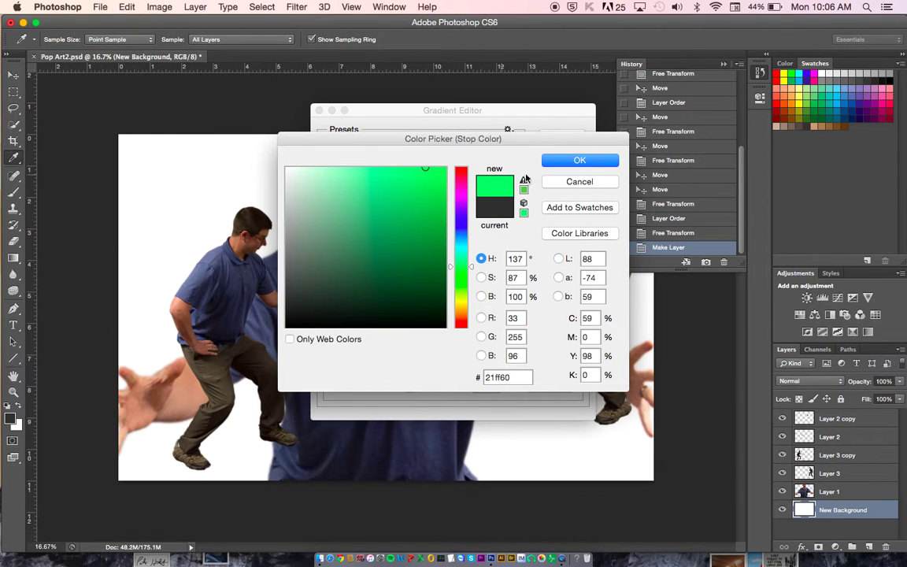
{"action": "left_click", "coordinate": [576, 160]}
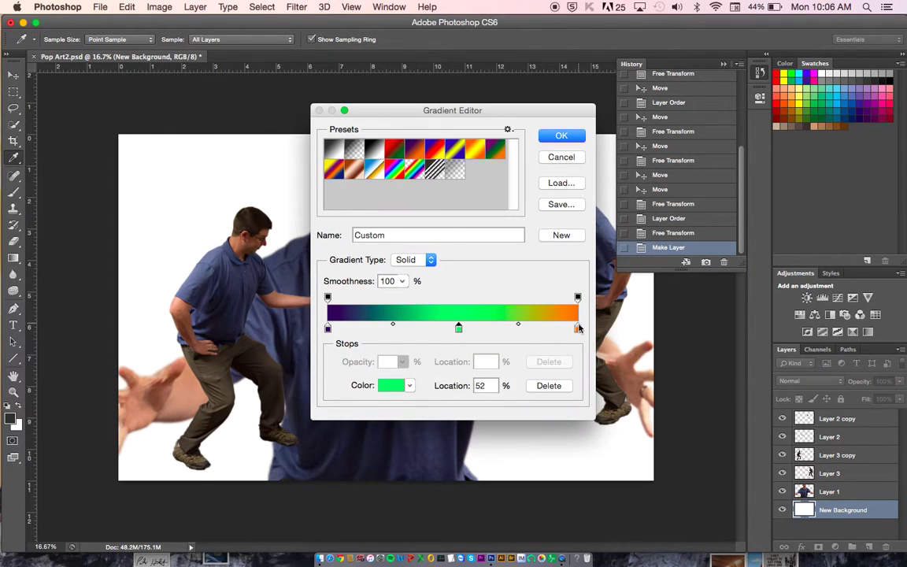
{"action": "left_click_drag", "start_coordinate": [576, 333], "coordinate": [533, 333]}
{"action": "left_click_drag", "start_coordinate": [515, 328], "coordinate": [458, 356]}
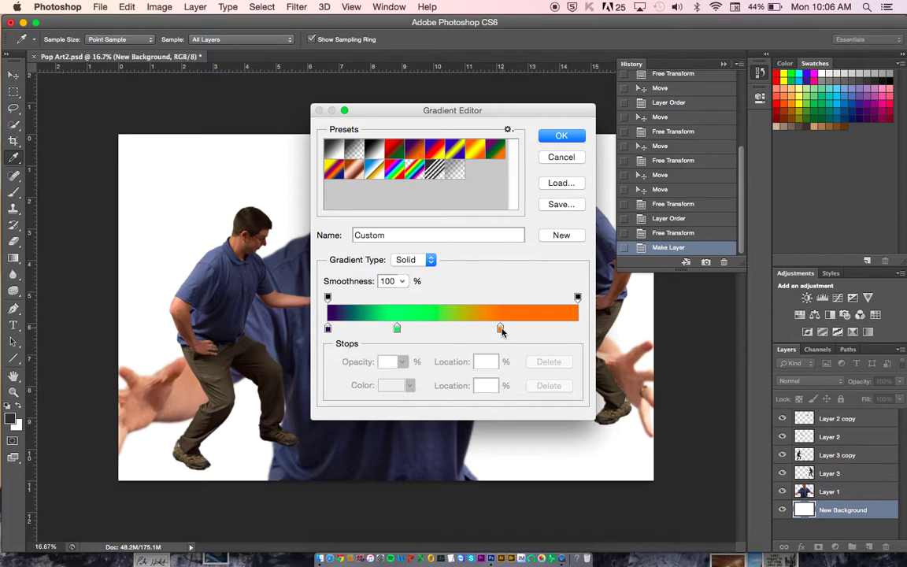
Step: Add a blue-violet #3325bb stop at 48% between the green and orange stops and remove it again
{"action": "left_click", "coordinate": [449, 329]}
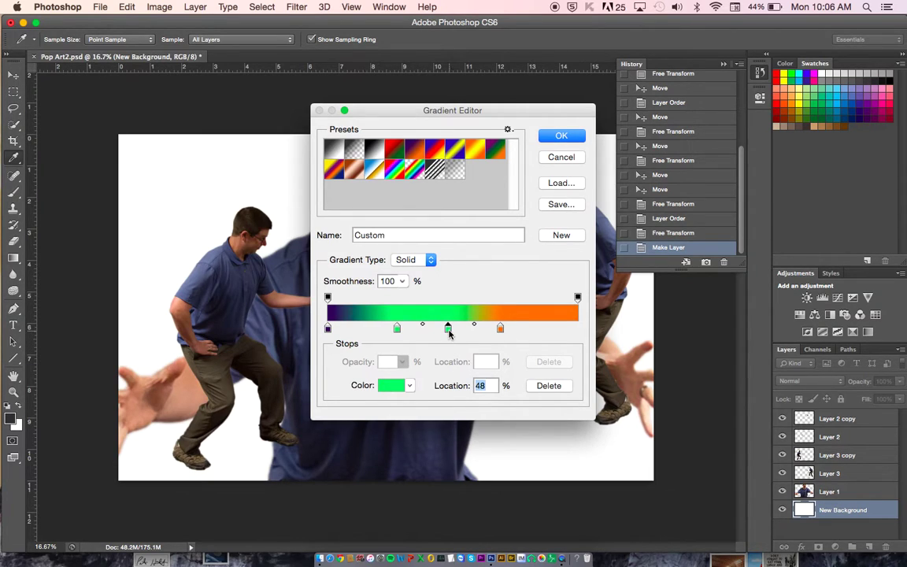
{"action": "double_click", "coordinate": [449, 328]}
{"action": "left_click", "coordinate": [414, 209]}
{"action": "left_click", "coordinate": [460, 218]}
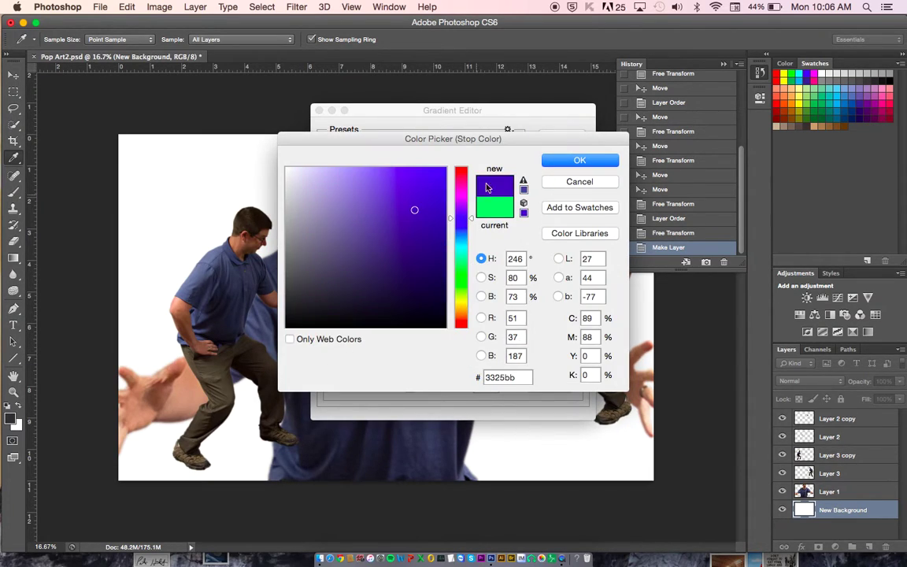
{"action": "left_click", "coordinate": [579, 160]}
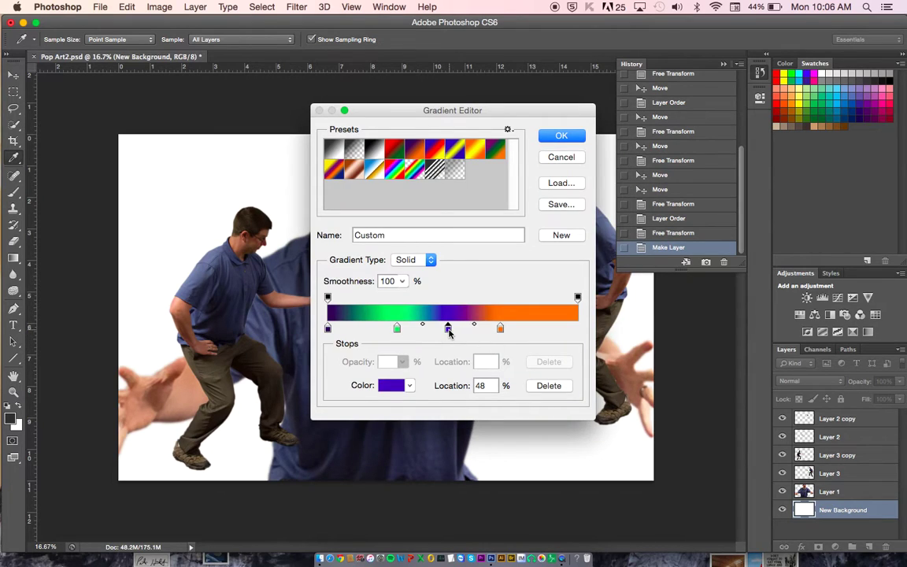
{"action": "left_click_drag", "start_coordinate": [449, 328], "coordinate": [449, 356]}
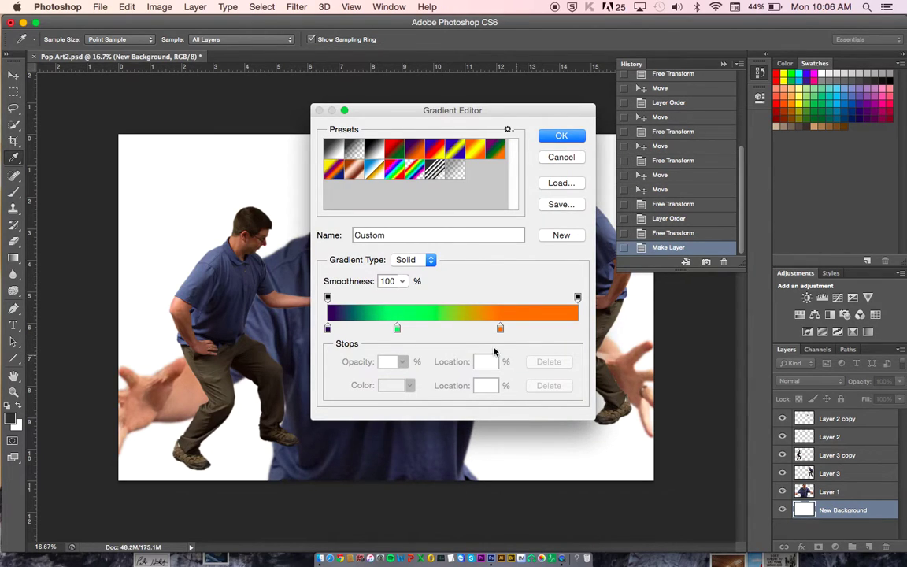
Step: Apply the custom gradient to New Background, trying several directions and lengths before spanning the full canvas width horizontally from violet to orange
{"action": "left_click", "coordinate": [560, 137]}
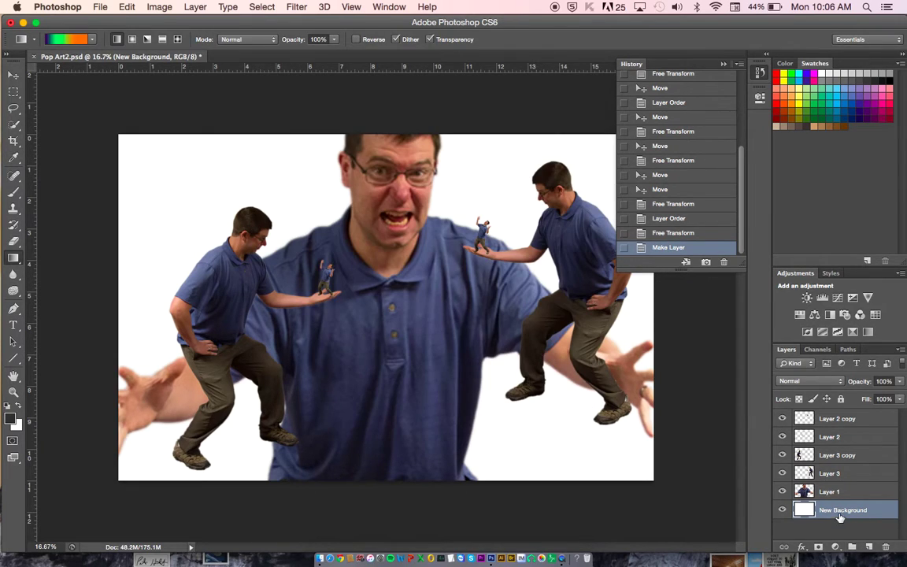
{"action": "left_click_drag", "start_coordinate": [644, 473], "coordinate": [108, 134]}
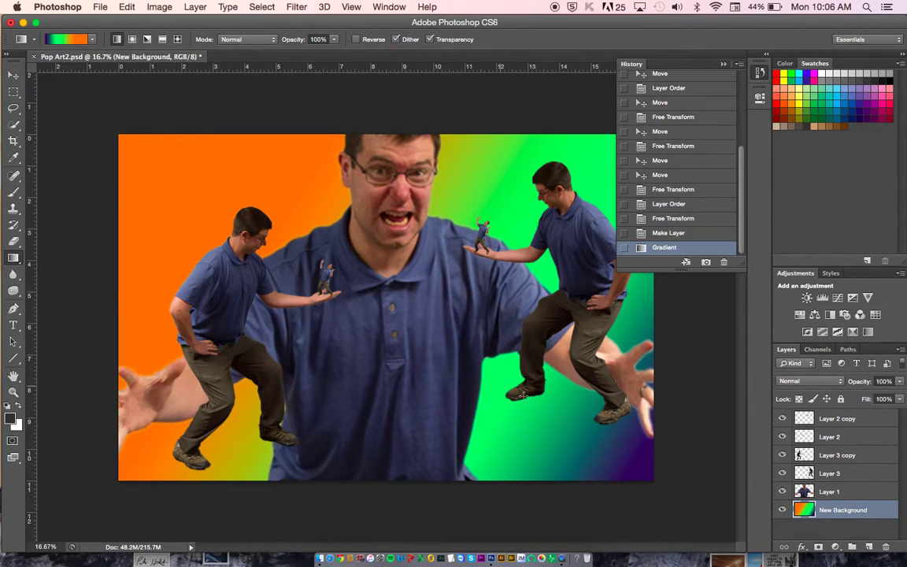
{"action": "left_click_drag", "start_coordinate": [600, 461], "coordinate": [126, 136]}
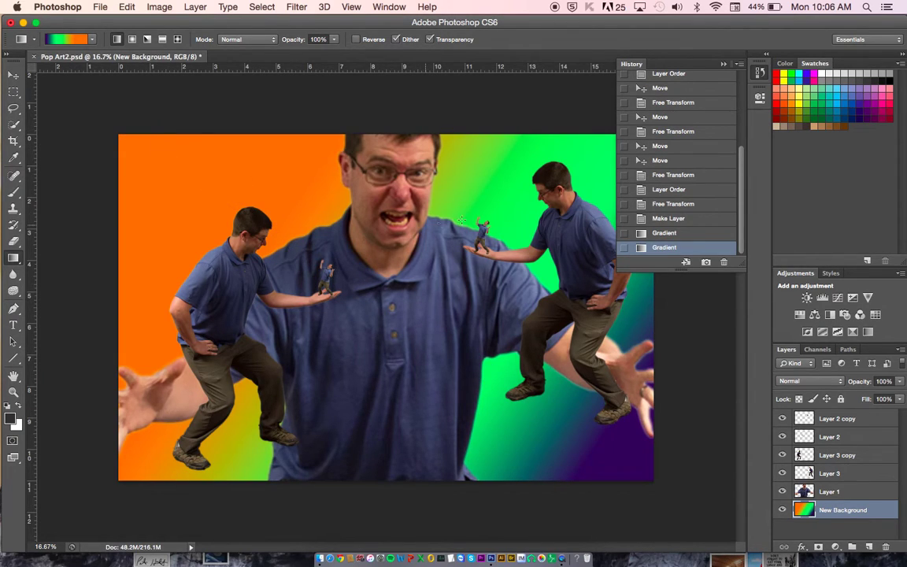
{"action": "left_click_drag", "start_coordinate": [482, 185], "coordinate": [487, 186]}
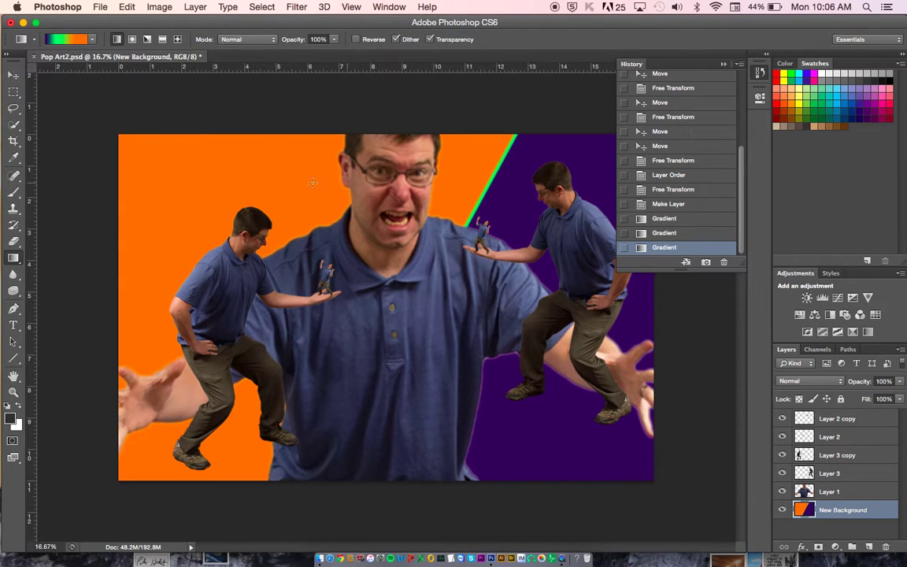
{"action": "left_click_drag", "start_coordinate": [316, 268], "coordinate": [316, 268]}
{"action": "left_click_drag", "start_coordinate": [229, 194], "coordinate": [470, 214]}
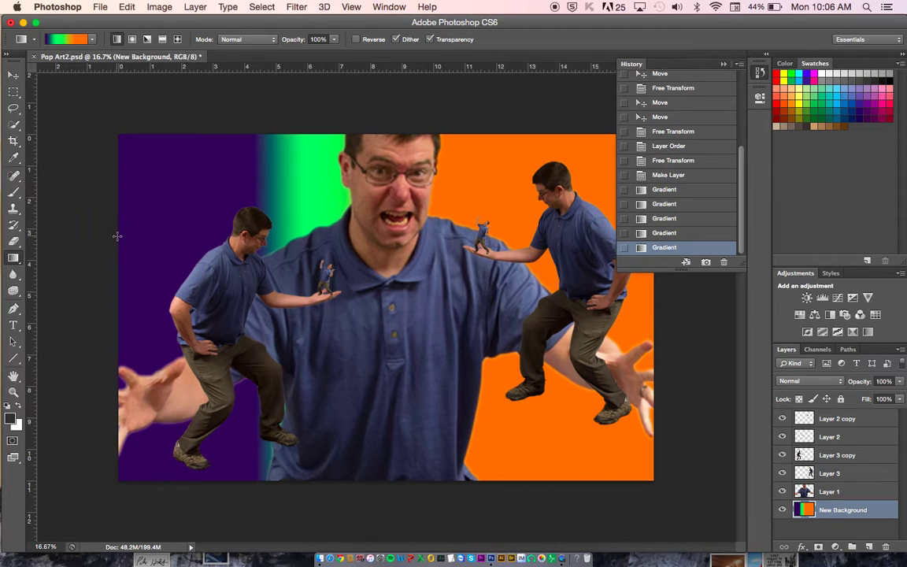
{"action": "left_click_drag", "start_coordinate": [117, 237], "coordinate": [663, 237]}
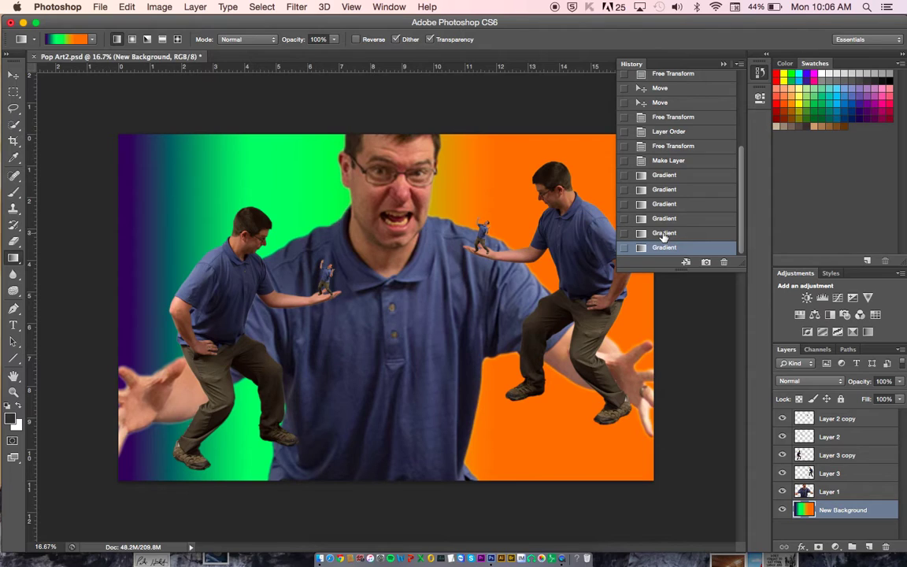
Step: Select Layer 1 with the Move tool and set its blending mode to Darken
{"action": "left_click", "coordinate": [811, 497]}
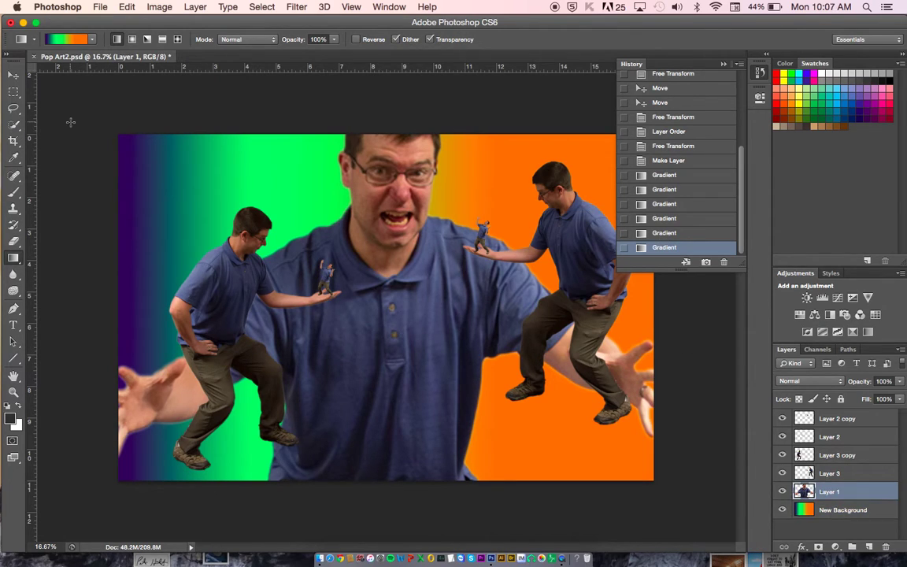
{"action": "left_click", "coordinate": [14, 74]}
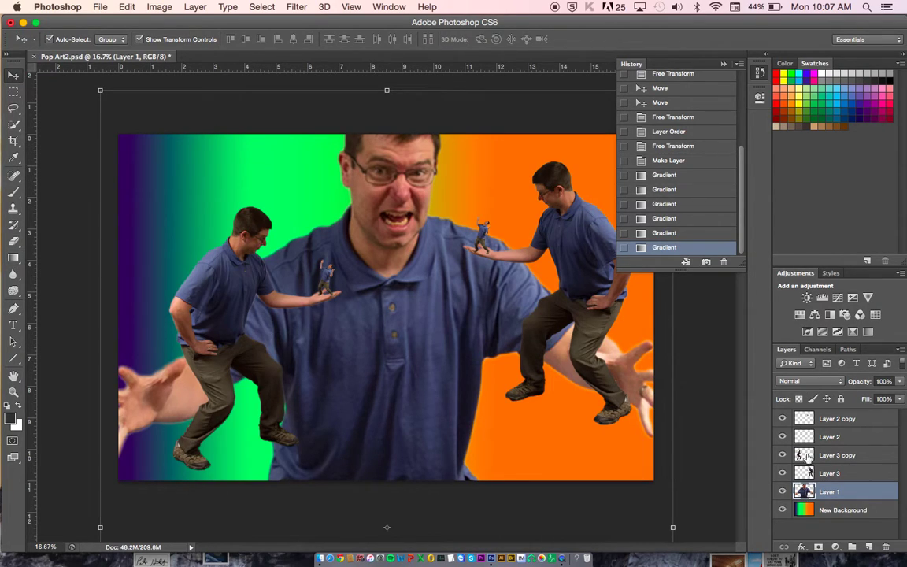
{"action": "left_click", "coordinate": [814, 382]}
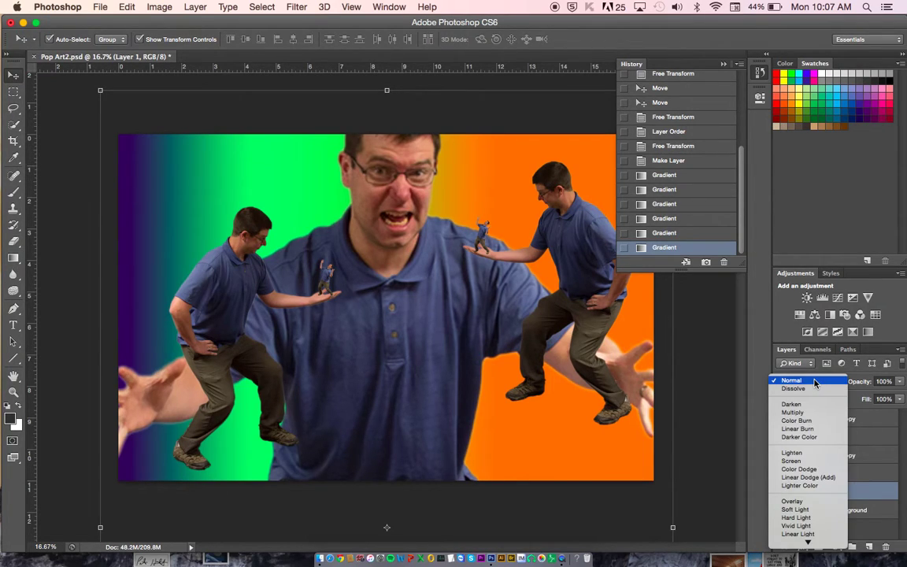
{"action": "left_click", "coordinate": [799, 384]}
{"action": "left_click", "coordinate": [797, 382]}
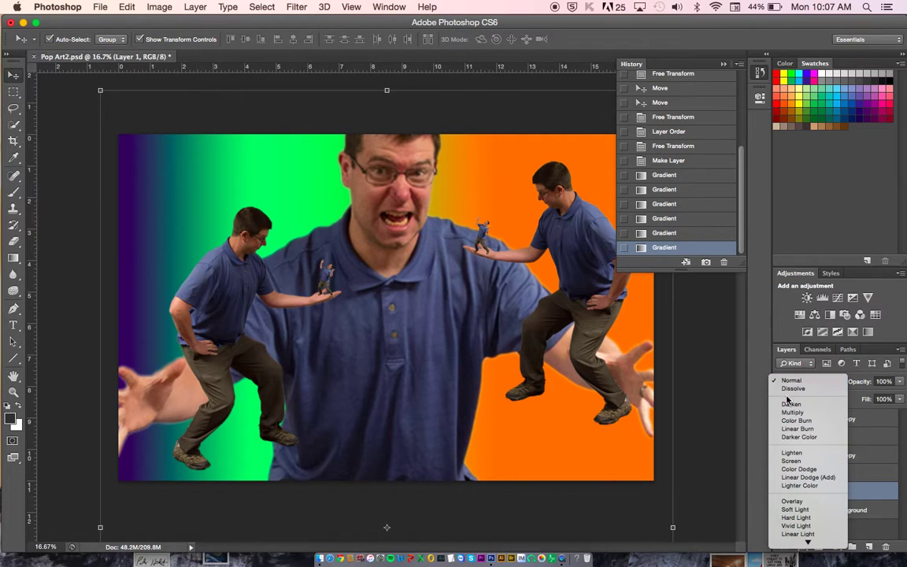
{"action": "left_click", "coordinate": [790, 404]}
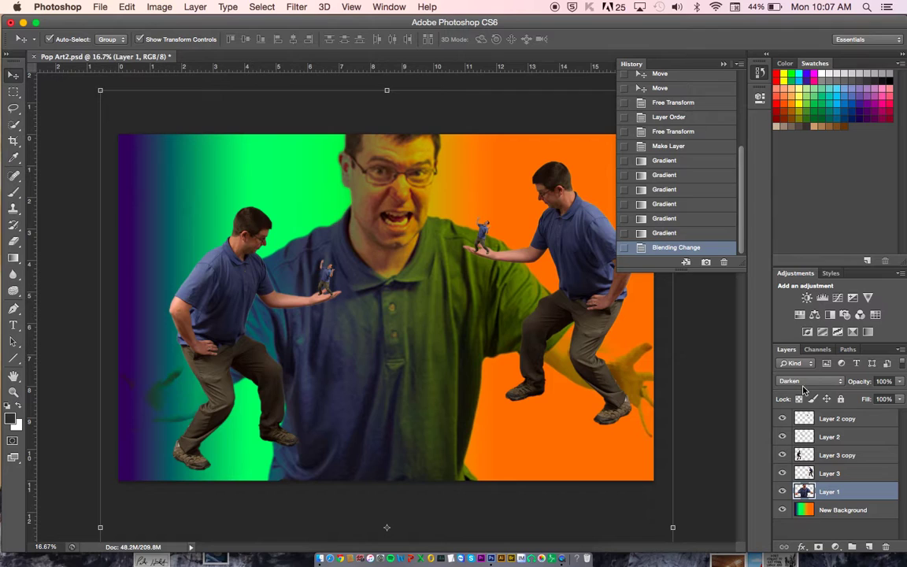
Step: Try the Multiply and Color Burn blending modes on Layer 1
{"action": "left_click", "coordinate": [804, 383]}
{"action": "left_click", "coordinate": [804, 390]}
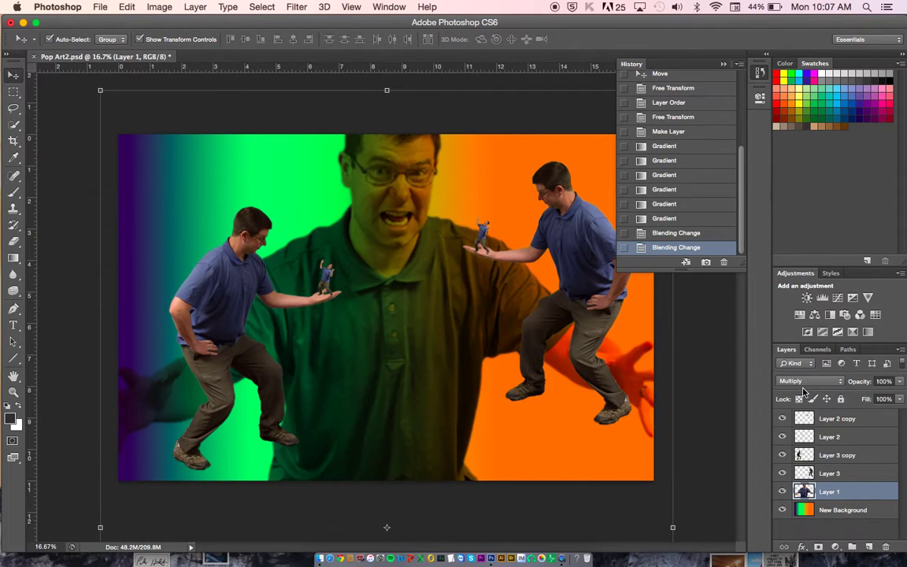
{"action": "left_click", "coordinate": [803, 381]}
{"action": "left_click", "coordinate": [805, 389]}
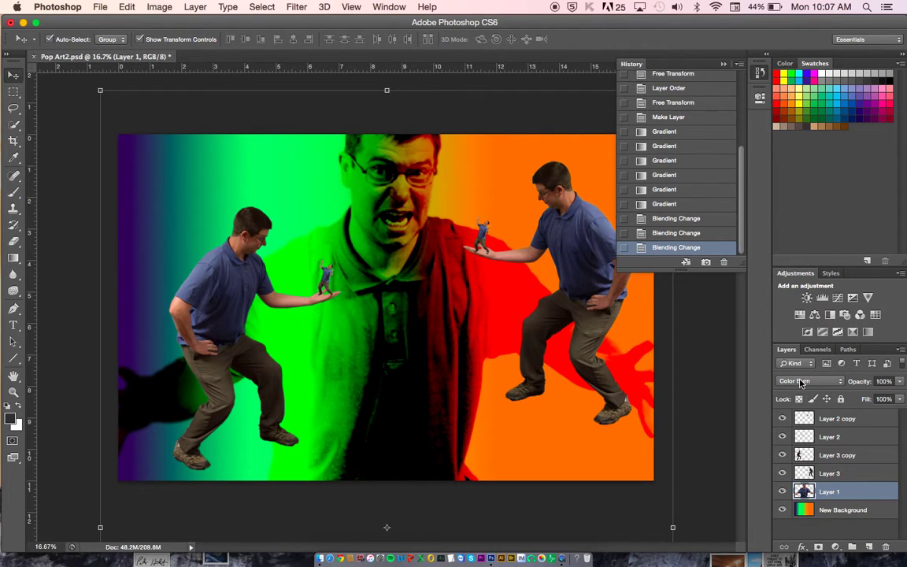
{"action": "left_click", "coordinate": [801, 383]}
{"action": "left_click", "coordinate": [749, 381]}
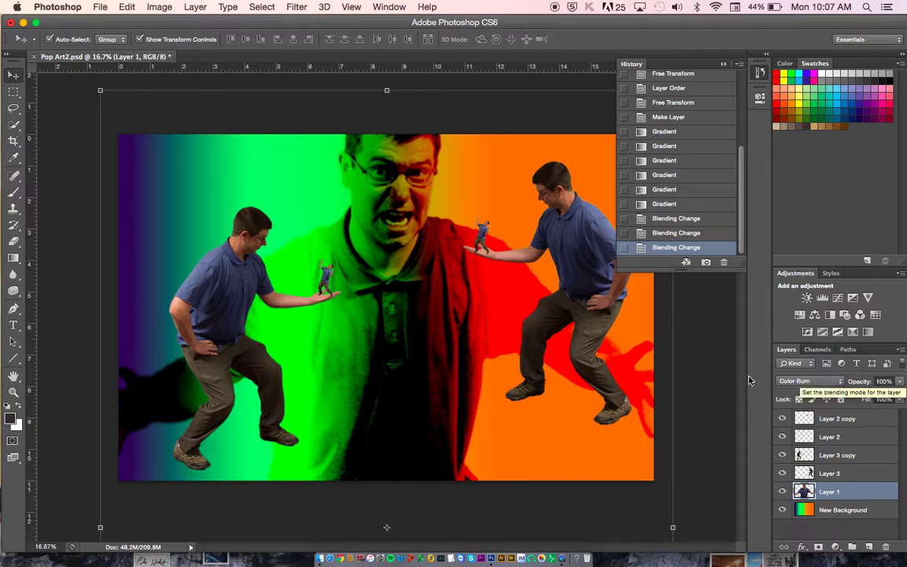
Step: Return Layer 1 to Normal blending, try it at reduced opacity and restore the opacity to 100%
{"action": "left_click", "coordinate": [809, 381]}
{"action": "left_click", "coordinate": [788, 338]}
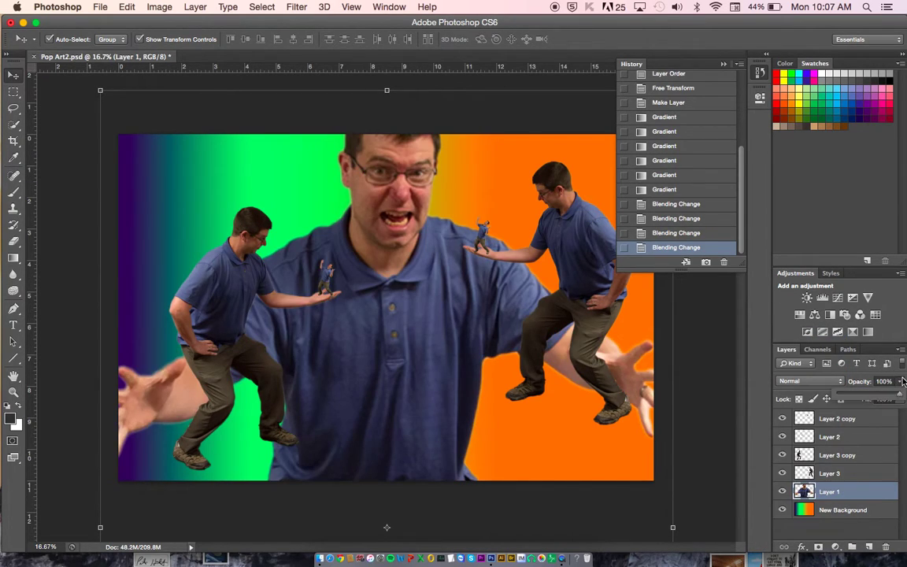
{"action": "left_click_drag", "start_coordinate": [899, 381], "coordinate": [856, 397]}
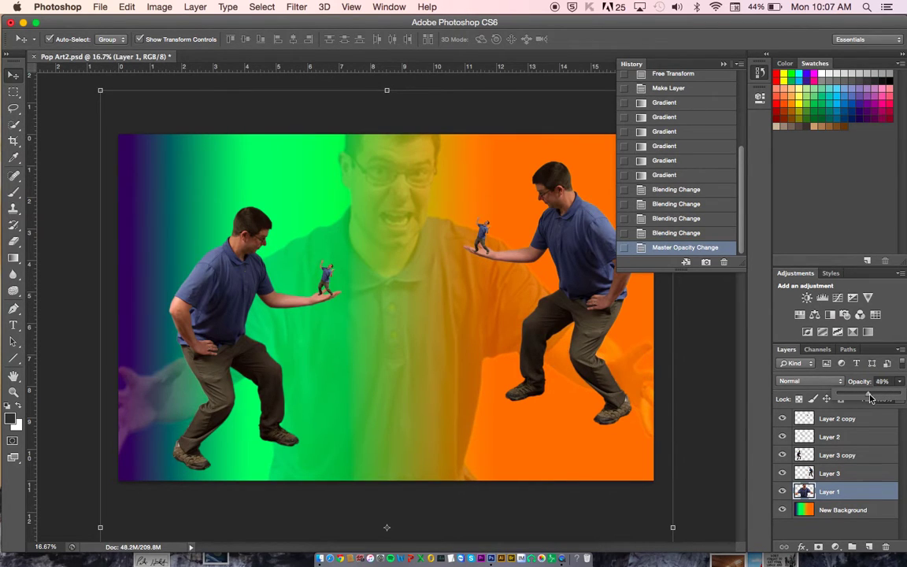
{"action": "key", "text": "0"}
Step: Set Layer 1's blending mode to Color Burn
{"action": "left_click", "coordinate": [819, 381]}
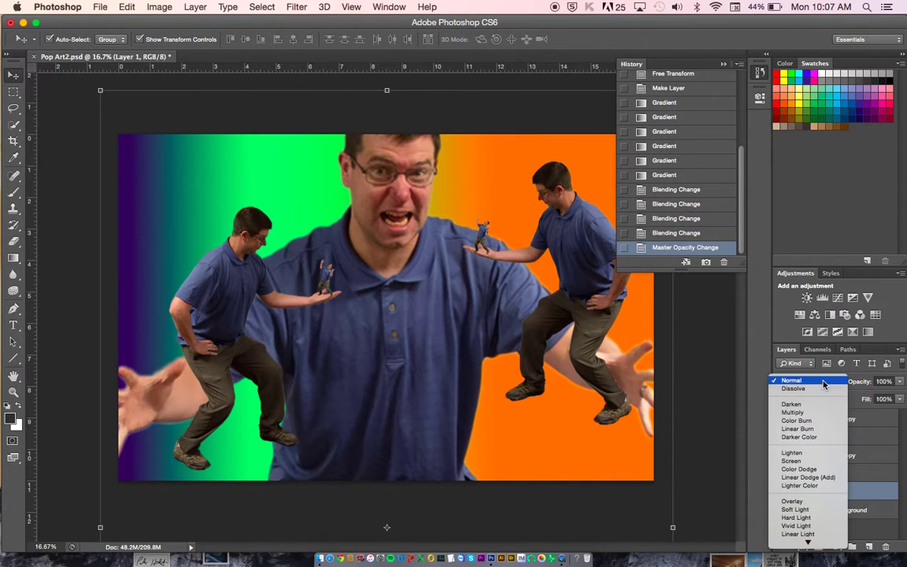
{"action": "left_click", "coordinate": [807, 422]}
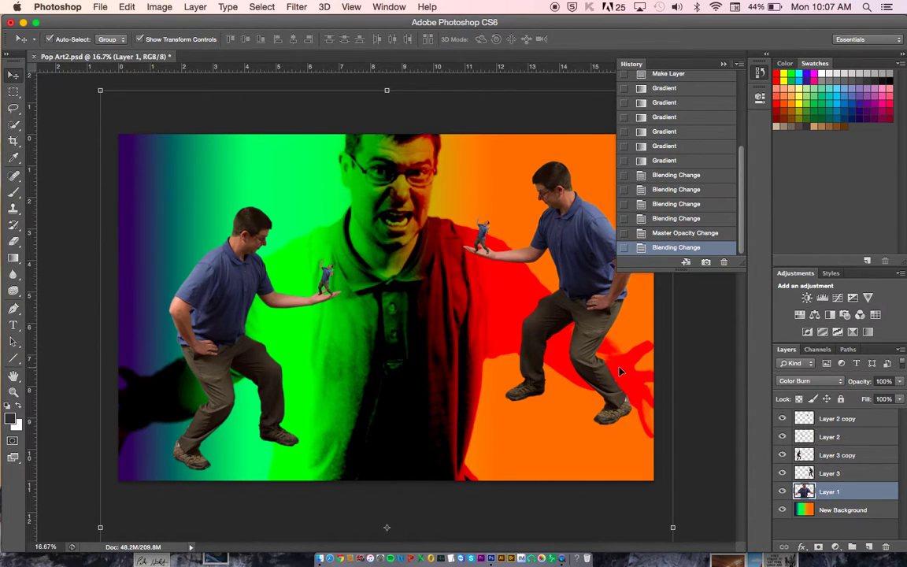
Step: Flip the tiny figure on the right-hand man's palm, Layer 2 copy, horizontally
{"action": "left_click", "coordinate": [579, 268]}
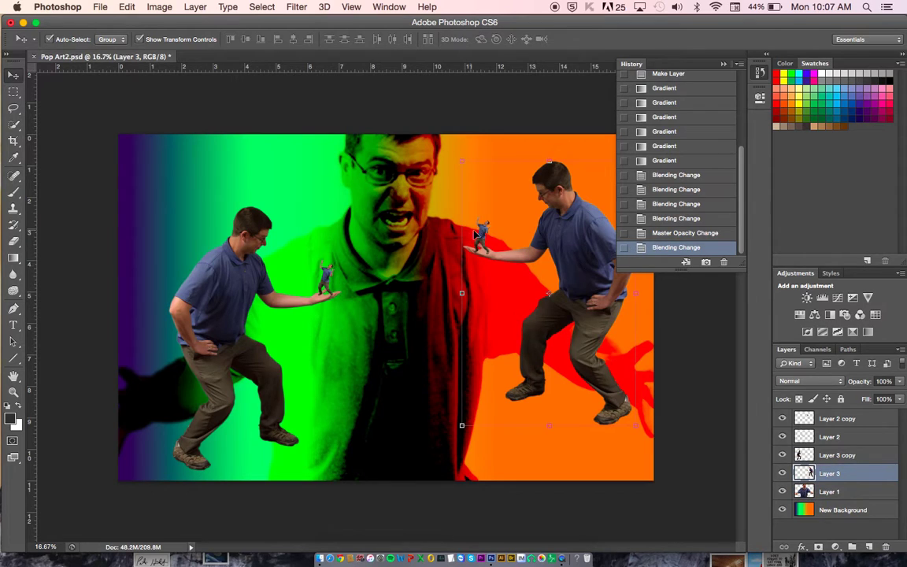
{"action": "left_click", "coordinate": [482, 233]}
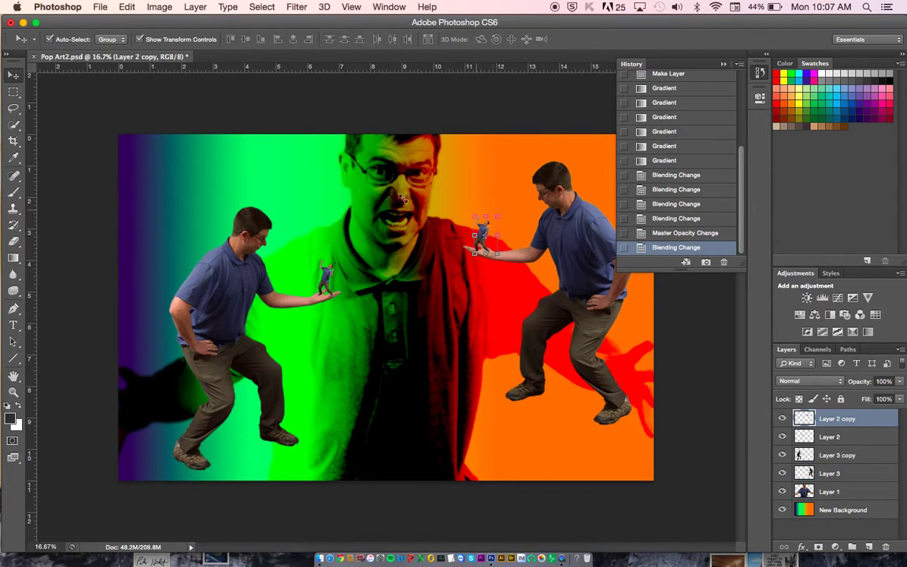
{"action": "left_click", "coordinate": [127, 7]}
{"action": "mouse_move", "coordinate": [189, 285]}
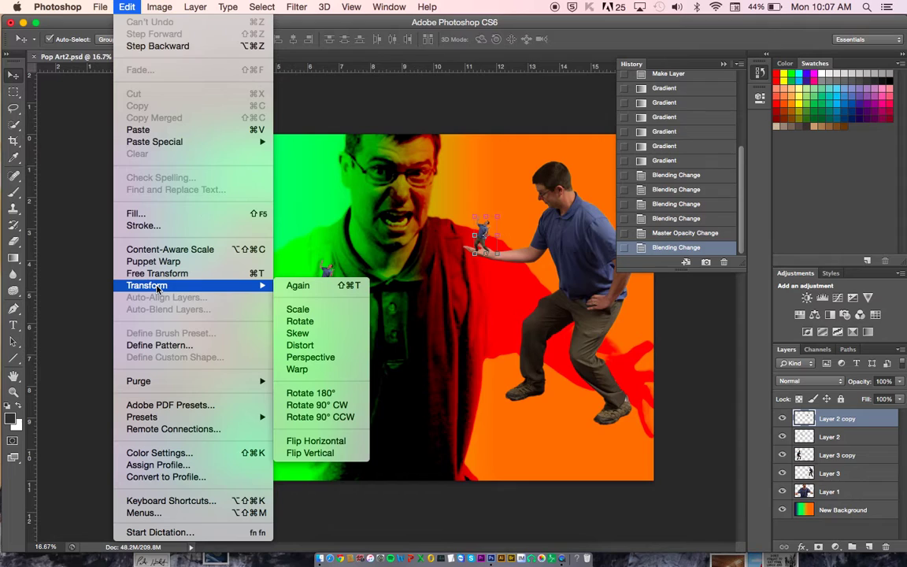
{"action": "left_click", "coordinate": [319, 441]}
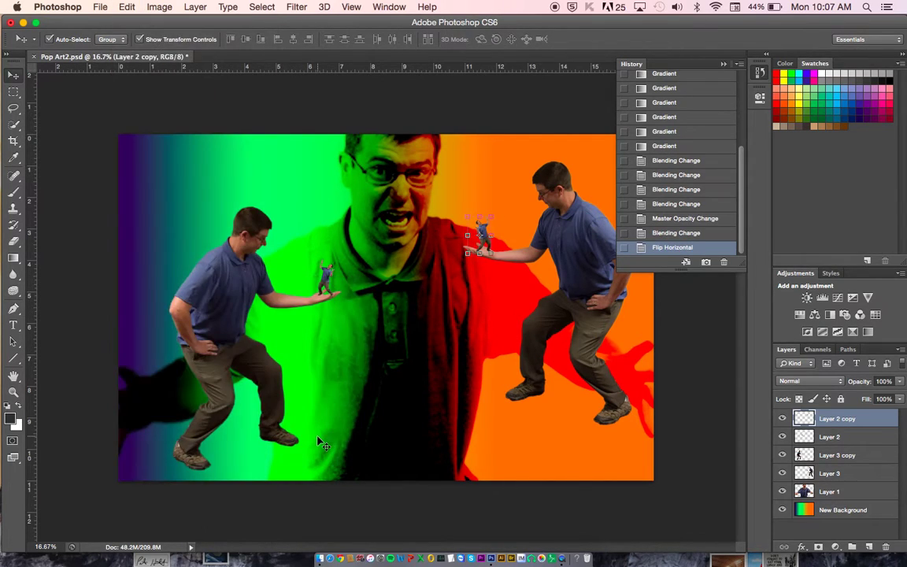
Step: Select the right-hand man together with his tiny figure and move both slightly down and to the left
{"action": "left_click", "coordinate": [511, 307]}
{"action": "left_click", "coordinate": [485, 238]}
{"action": "left_click", "coordinate": [580, 241], "text": "shift"}
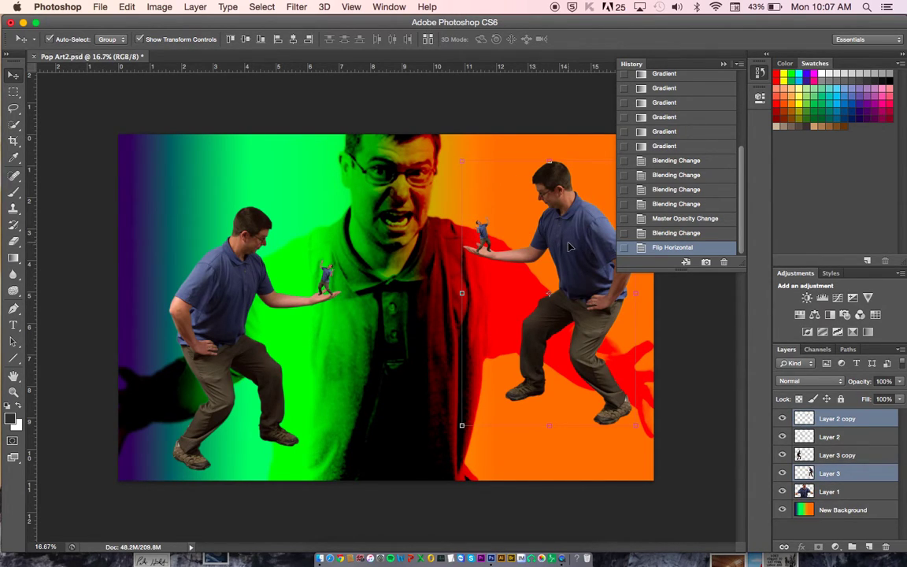
{"action": "left_click", "coordinate": [480, 126]}
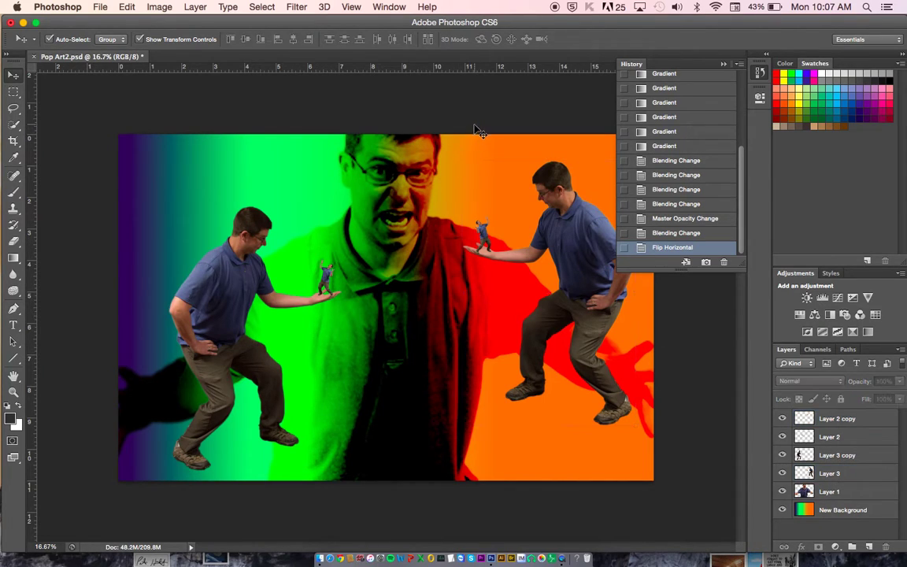
{"action": "left_click", "coordinate": [488, 237]}
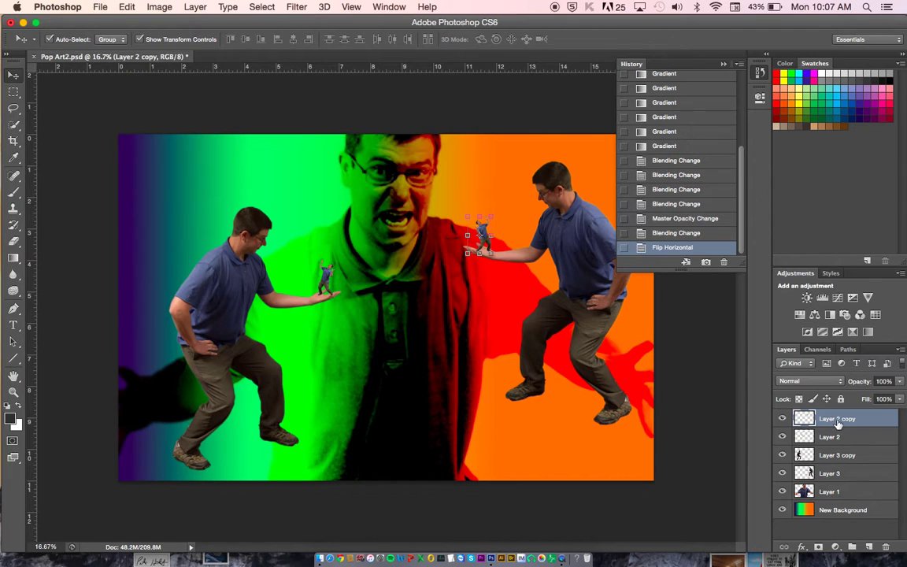
{"action": "left_click", "coordinate": [585, 251], "text": "shift"}
{"action": "left_click_drag", "start_coordinate": [585, 251], "coordinate": [576, 269]}
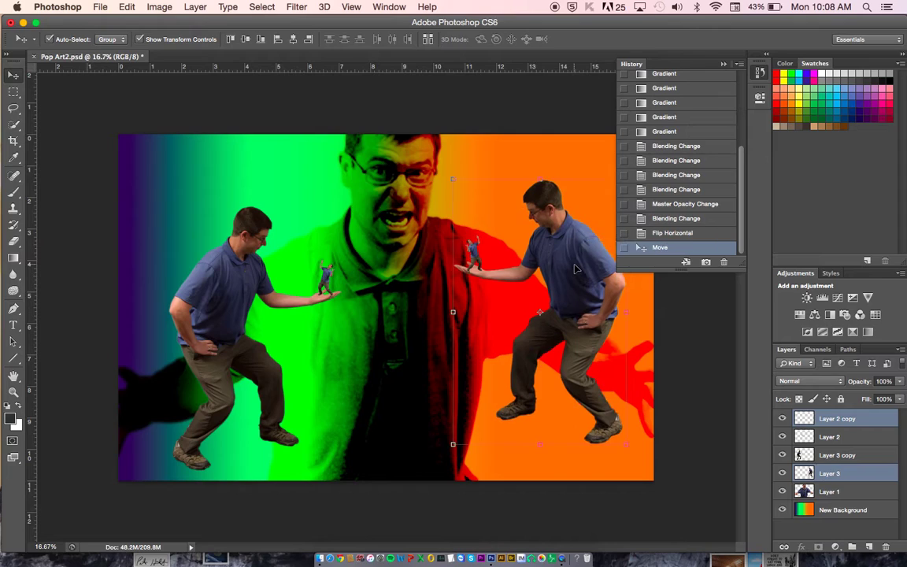
Step: Merge Layer 2 copy and Layer 3 into one layer and move the merged figure slightly down and to the right
{"action": "right_click", "coordinate": [849, 423]}
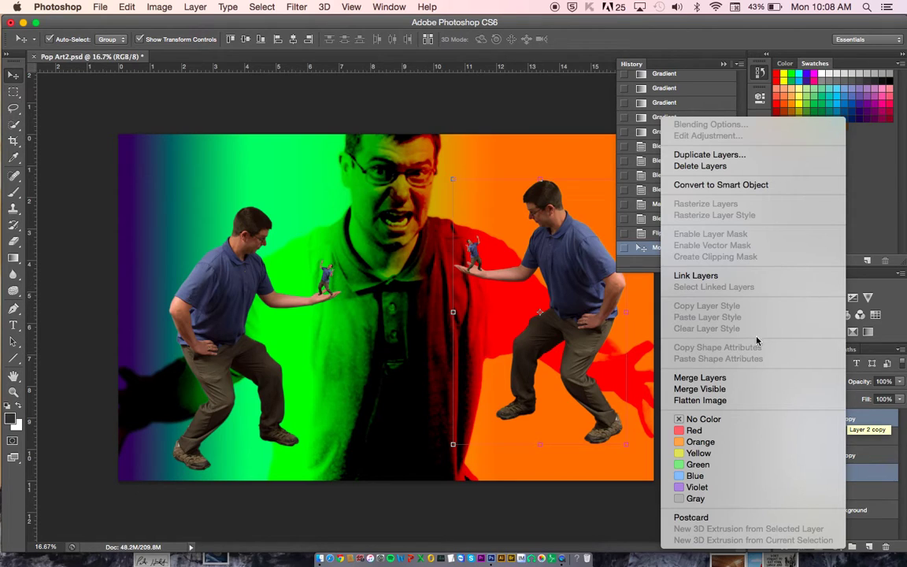
{"action": "left_click", "coordinate": [738, 378]}
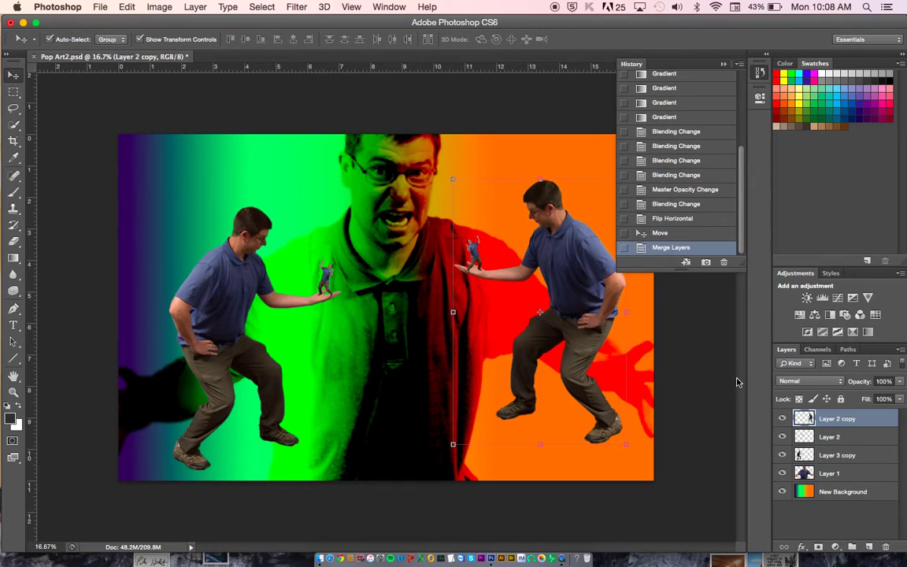
{"action": "left_click_drag", "start_coordinate": [556, 232], "coordinate": [570, 249]}
Step: Toggle the visibility of Layer 2 copy, Layer 2 and Layer 3 copy to check what each layer contains
{"action": "left_click", "coordinate": [783, 419]}
{"action": "left_click", "coordinate": [783, 419]}
{"action": "left_click", "coordinate": [784, 419]}
{"action": "left_click", "coordinate": [783, 419]}
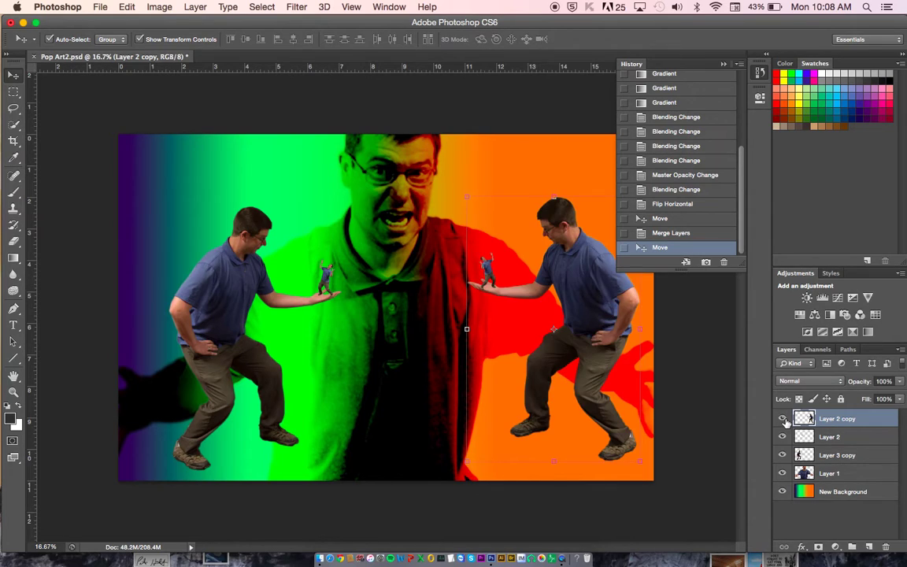
{"action": "left_click", "coordinate": [784, 437]}
{"action": "left_click", "coordinate": [784, 437]}
{"action": "left_click", "coordinate": [783, 456]}
{"action": "left_click", "coordinate": [782, 456]}
Step: Lower the merged right-hand figure and duplicate it into a diagonal row of six overlapping men, then collapse the History panel
{"action": "left_click_drag", "start_coordinate": [596, 295], "coordinate": [608, 333]}
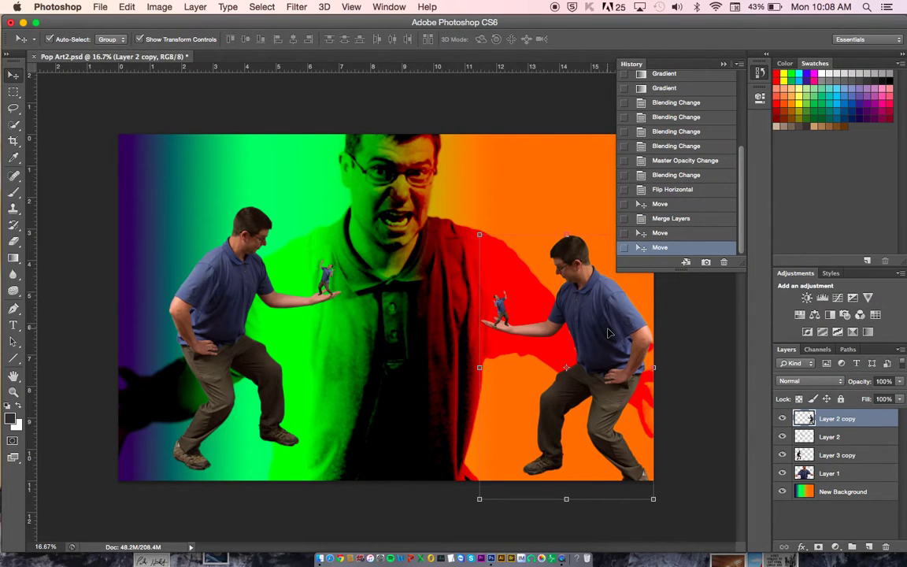
{"action": "left_click_drag", "start_coordinate": [608, 333], "coordinate": [506, 468]}
{"action": "left_click_drag", "start_coordinate": [610, 312], "coordinate": [651, 263]}
{"action": "mouse_move", "coordinate": [589, 329]}
{"action": "left_mouse_down"}
{"action": "mouse_move", "coordinate": [643, 237]}
{"action": "mouse_move", "coordinate": [643, 257]}
{"action": "mouse_move", "coordinate": [595, 316]}
{"action": "left_mouse_up"}
{"action": "left_click", "coordinate": [723, 65]}
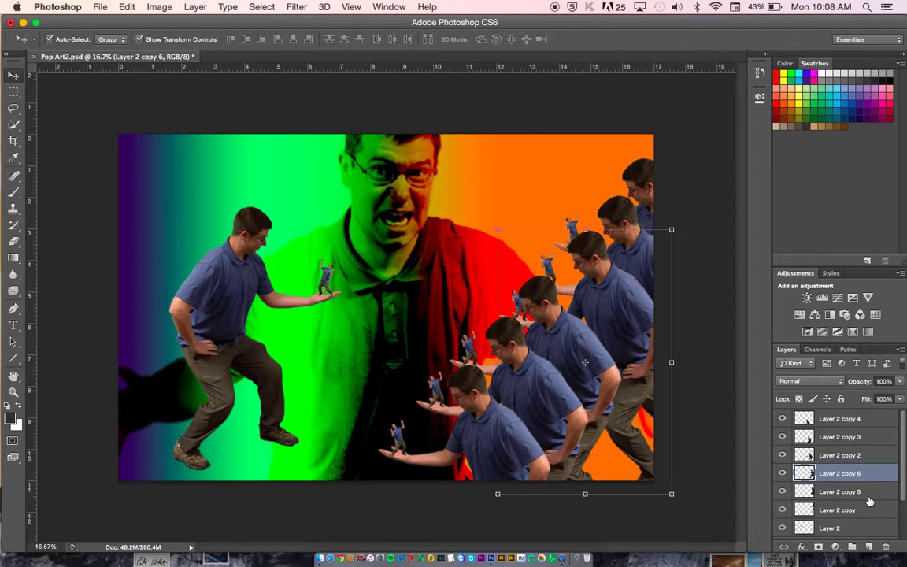
Step: Select all six men in the diagonal row, Layer 2 copy through Layer 2 copy 6, and merge them into one layer
{"action": "scroll", "coordinate": [856, 496], "scroll_direction": "down", "scroll_amount": 3}
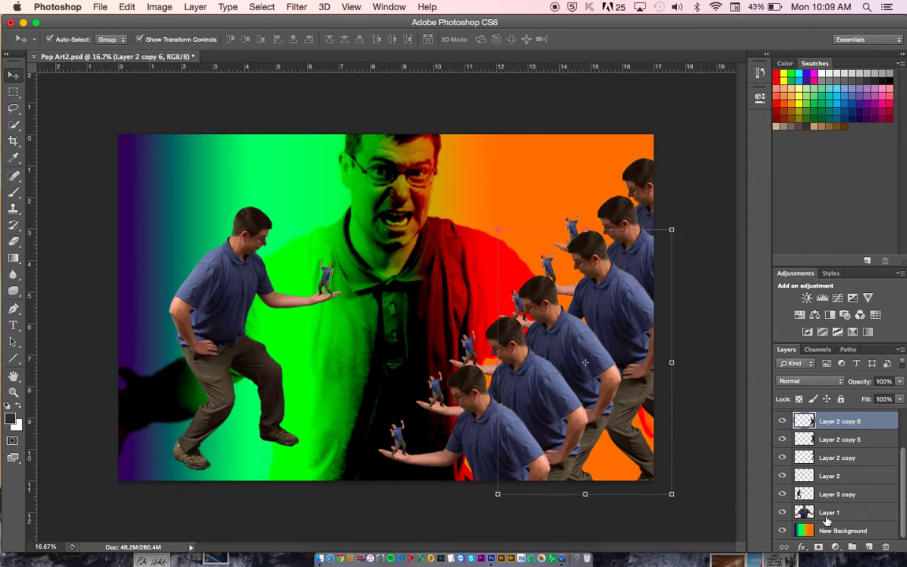
{"action": "left_click", "coordinate": [435, 400]}
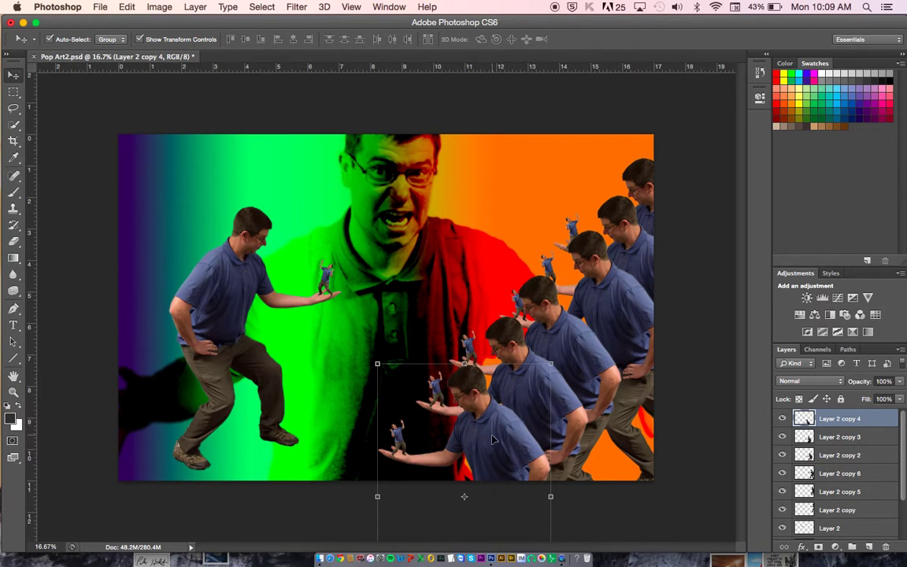
{"action": "left_click", "coordinate": [570, 409], "text": "shift"}
{"action": "left_click", "coordinate": [605, 369], "text": "shift"}
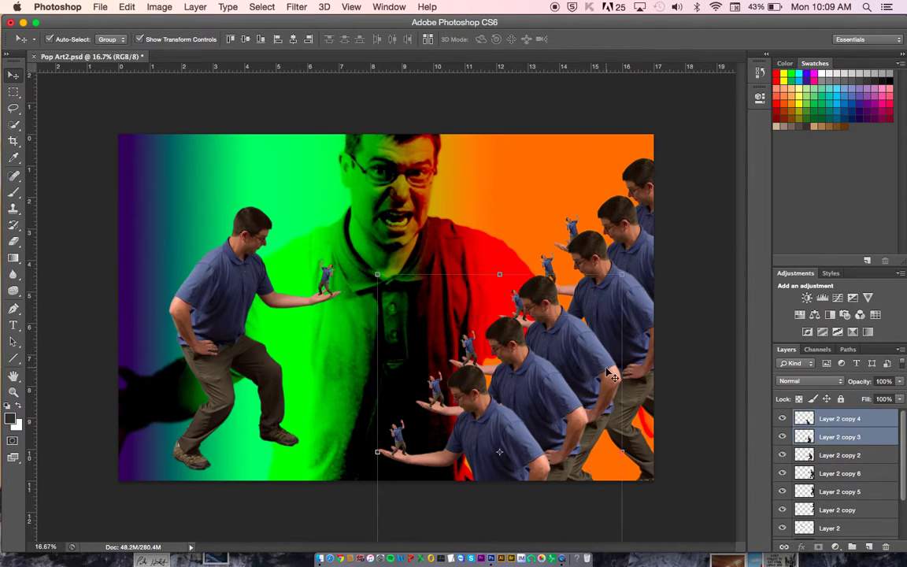
{"action": "left_click", "coordinate": [637, 325], "text": "shift"}
{"action": "key", "text": "super+t"}
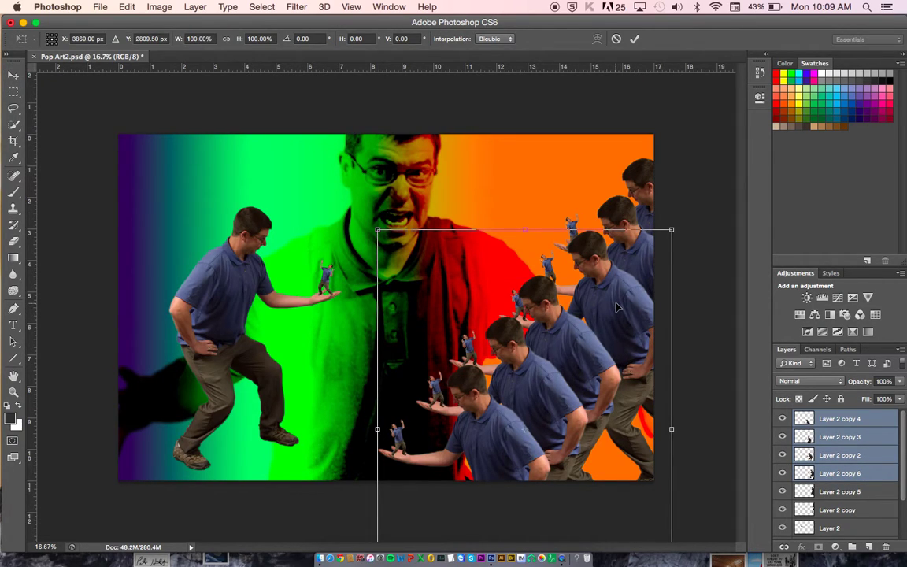
{"action": "key", "text": "Return"}
{"action": "left_click", "coordinate": [641, 181], "text": "shift"}
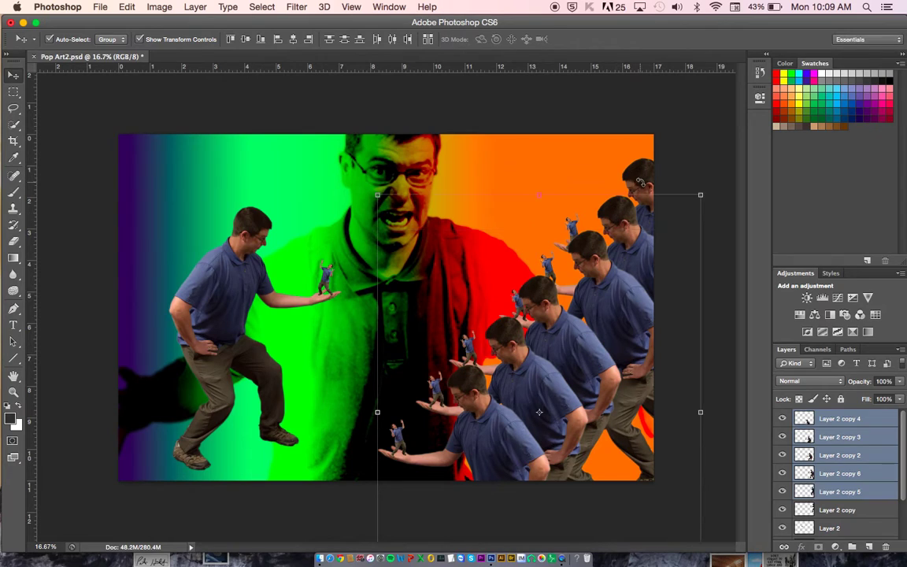
{"action": "key", "text": "super+t"}
{"action": "key", "text": "Return"}
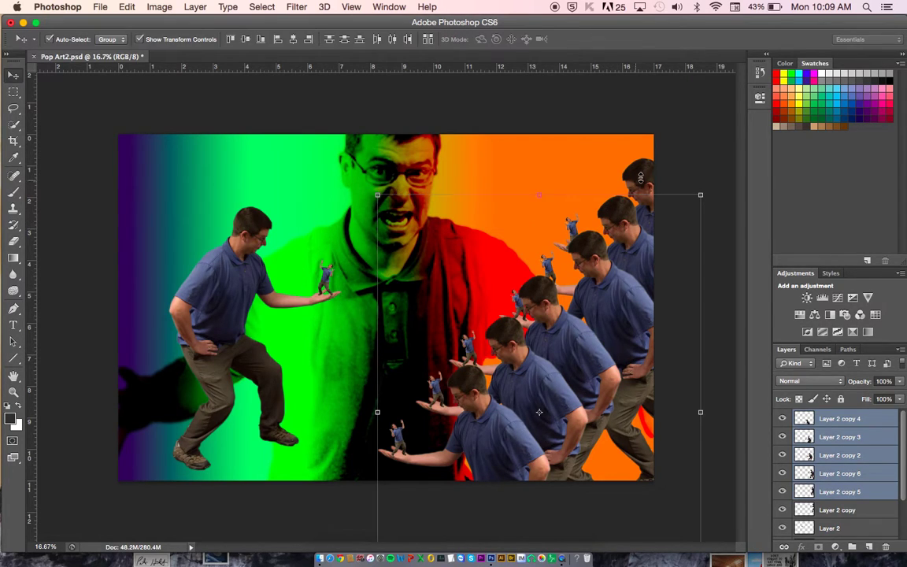
{"action": "left_click", "coordinate": [640, 180], "text": "shift"}
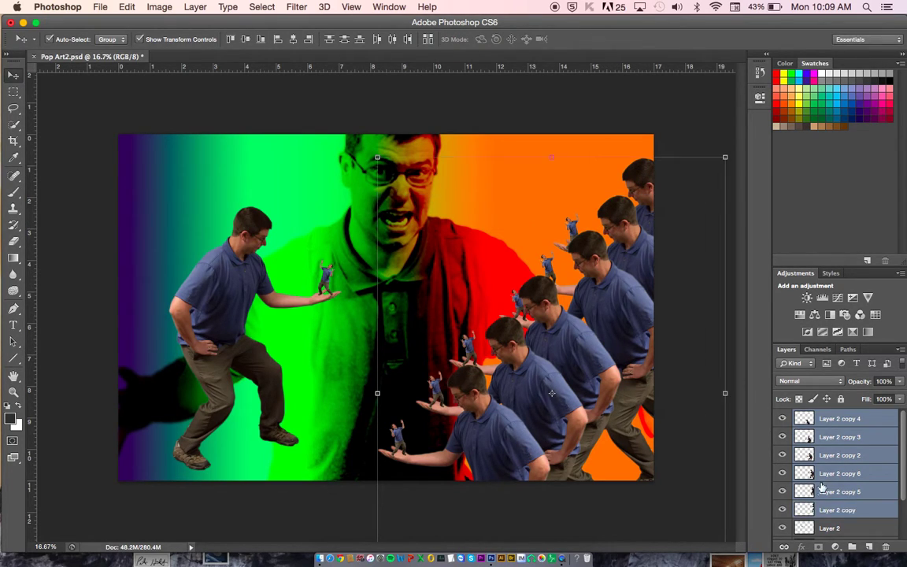
{"action": "right_click", "coordinate": [844, 424]}
{"action": "left_click", "coordinate": [785, 379]}
Step: Move the merged row of men up and left, and fill the lower right with two overlapping duplicates of it
{"action": "left_click_drag", "start_coordinate": [571, 329], "coordinate": [474, 311]}
{"action": "right_click", "coordinate": [474, 310]}
{"action": "left_click", "coordinate": [508, 408]}
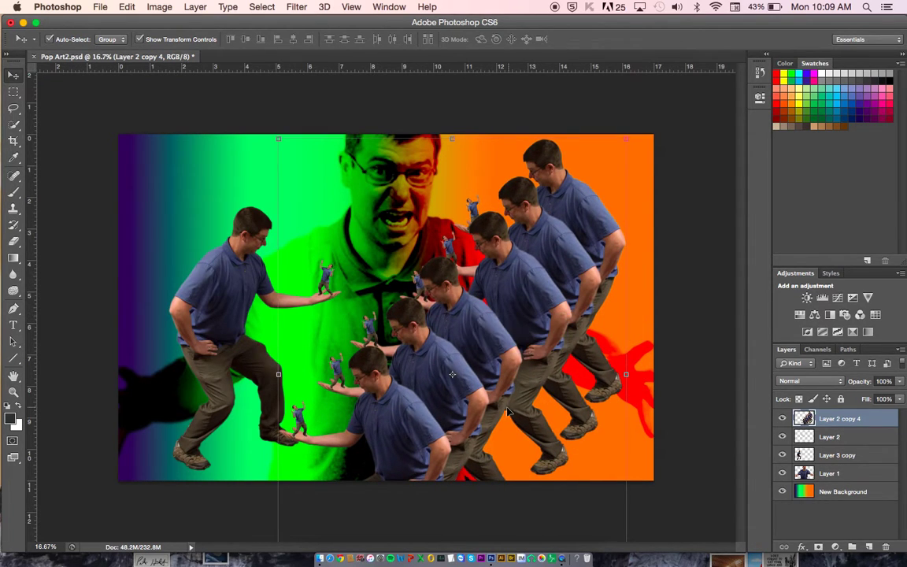
{"action": "left_click_drag", "start_coordinate": [435, 355], "coordinate": [558, 426]}
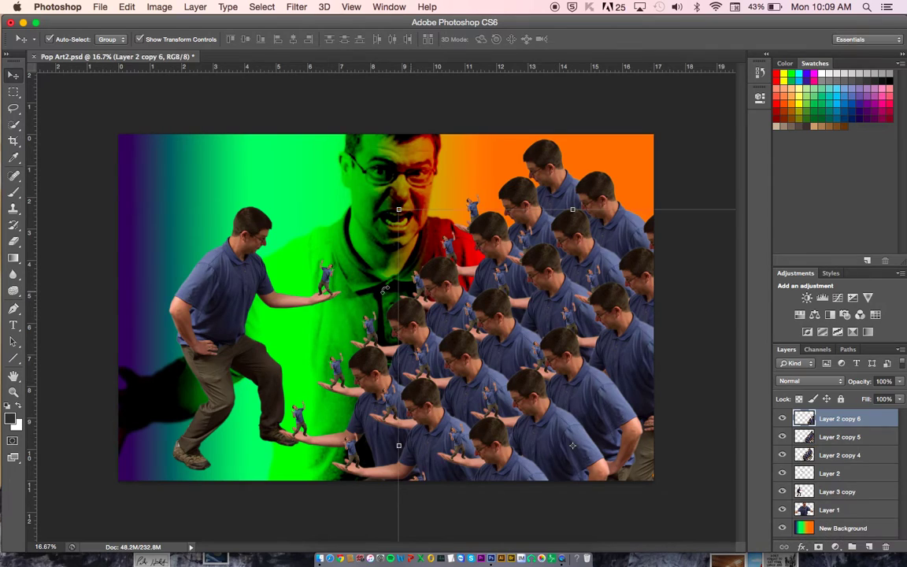
Step: Nudge the rear row of men, Layer 2 copy 4, and start a Gradient Map adjustment on it with the Spectrum preset
{"action": "left_click", "coordinate": [544, 194]}
{"action": "mouse_move", "coordinate": [551, 165]}
{"action": "left_mouse_down"}
{"action": "mouse_move", "coordinate": [541, 160]}
{"action": "mouse_move", "coordinate": [548, 163]}
{"action": "left_mouse_up"}
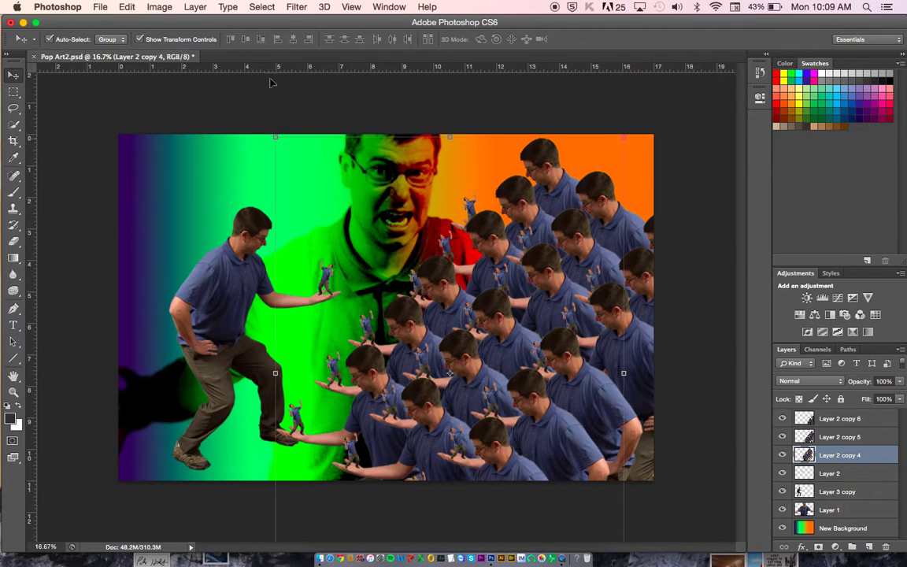
{"action": "left_click", "coordinate": [157, 7]}
{"action": "mouse_move", "coordinate": [166, 52]}
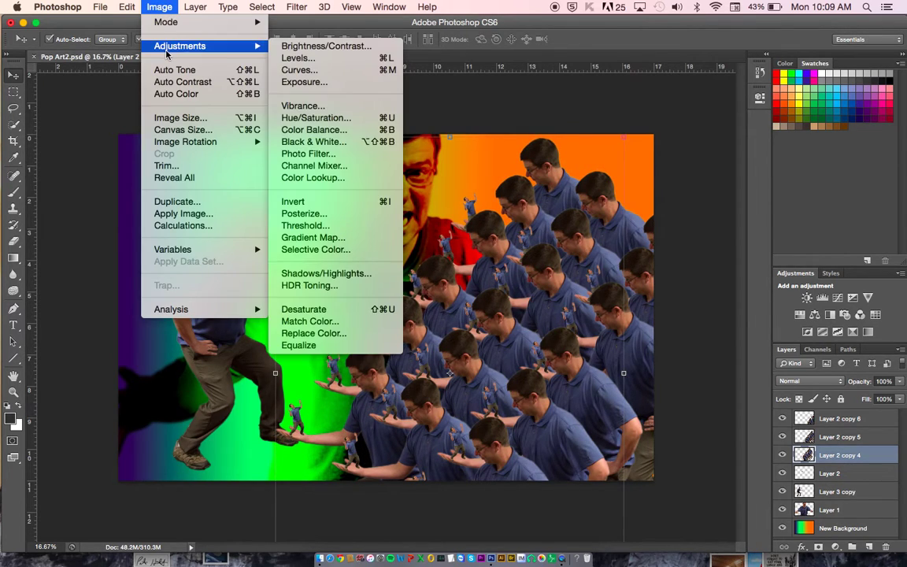
{"action": "left_click", "coordinate": [355, 238]}
{"action": "left_click_drag", "start_coordinate": [436, 218], "coordinate": [635, 442]}
{"action": "left_click", "coordinate": [628, 471]}
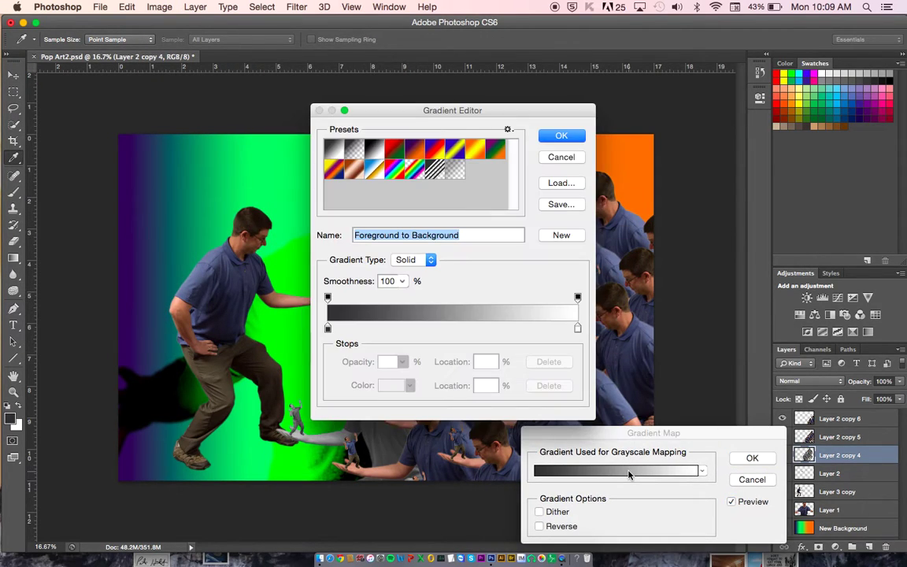
{"action": "left_click_drag", "start_coordinate": [480, 96], "coordinate": [829, 169]}
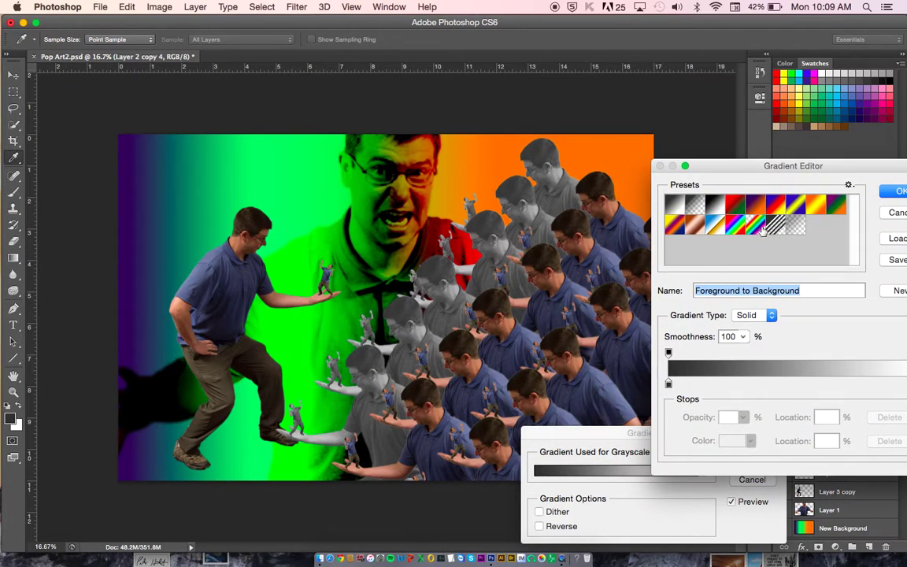
{"action": "left_click", "coordinate": [735, 224]}
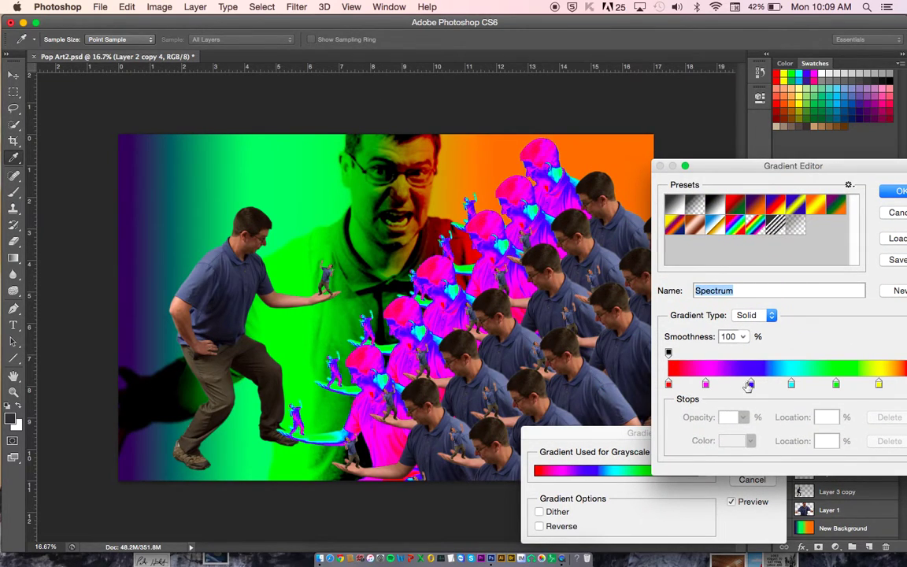
Step: Remove the blue, green and yellow color stops from the Spectrum gradient
{"action": "left_click_drag", "start_coordinate": [752, 383], "coordinate": [778, 398]}
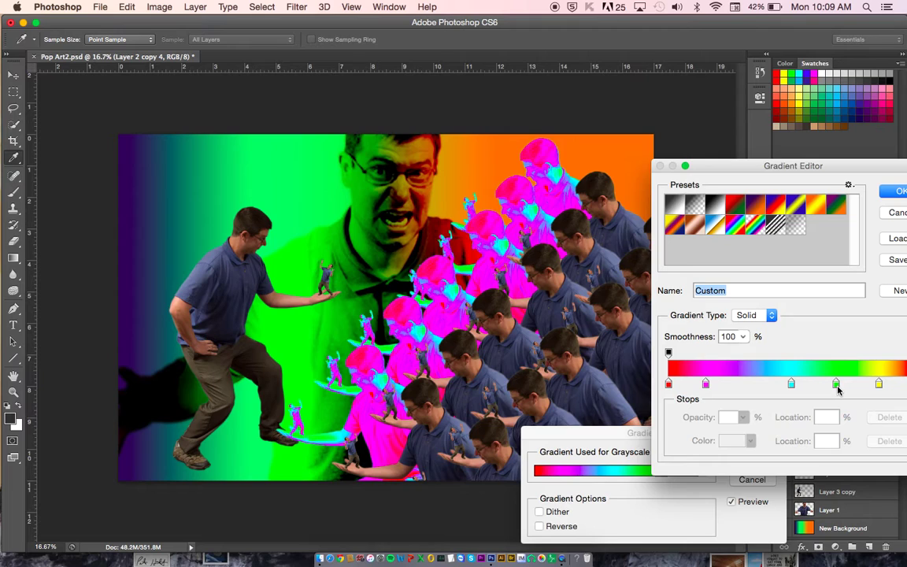
{"action": "left_click_drag", "start_coordinate": [836, 383], "coordinate": [834, 419]}
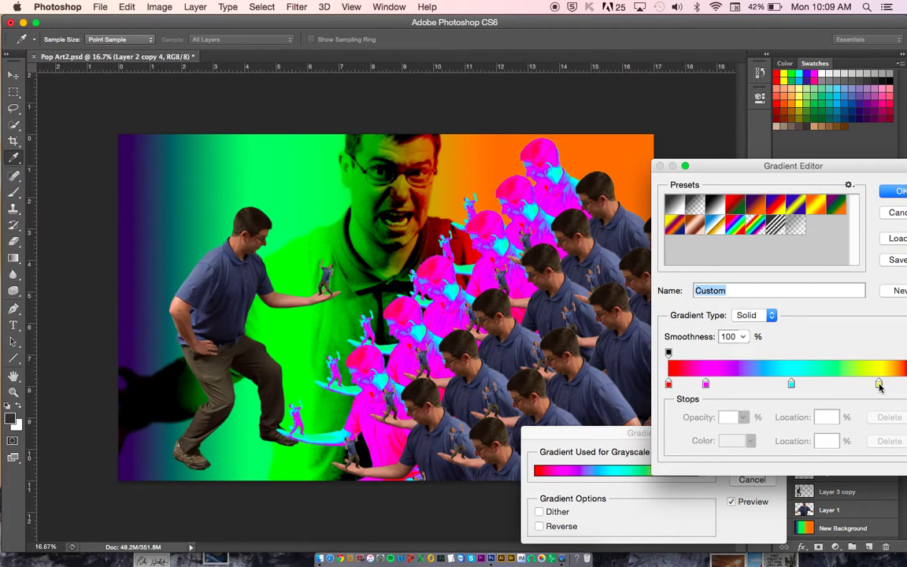
{"action": "left_click_drag", "start_coordinate": [879, 386], "coordinate": [875, 415]}
Step: Change the gradient's magenta color stop at 15% to blue (#0600ff)
{"action": "left_click_drag", "start_coordinate": [850, 171], "coordinate": [791, 166]}
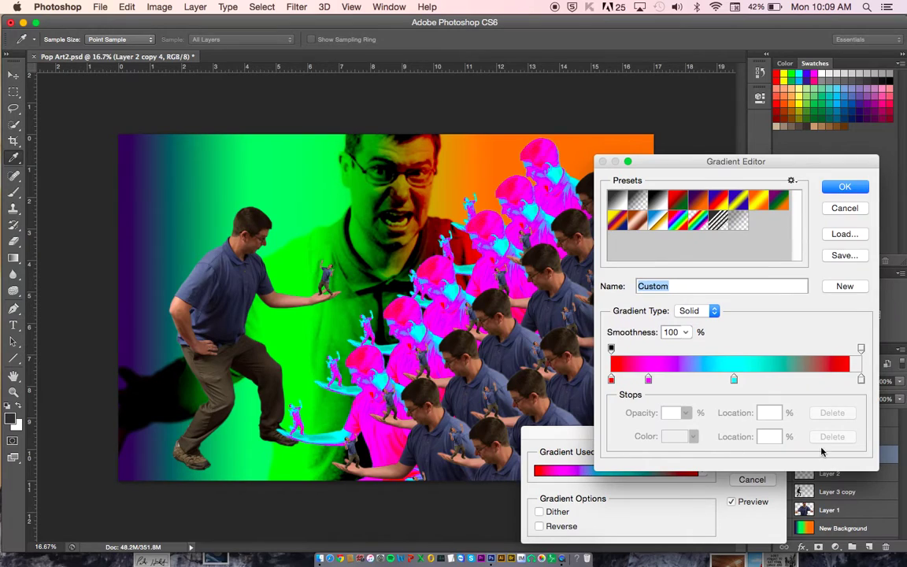
{"action": "double_click", "coordinate": [648, 380]}
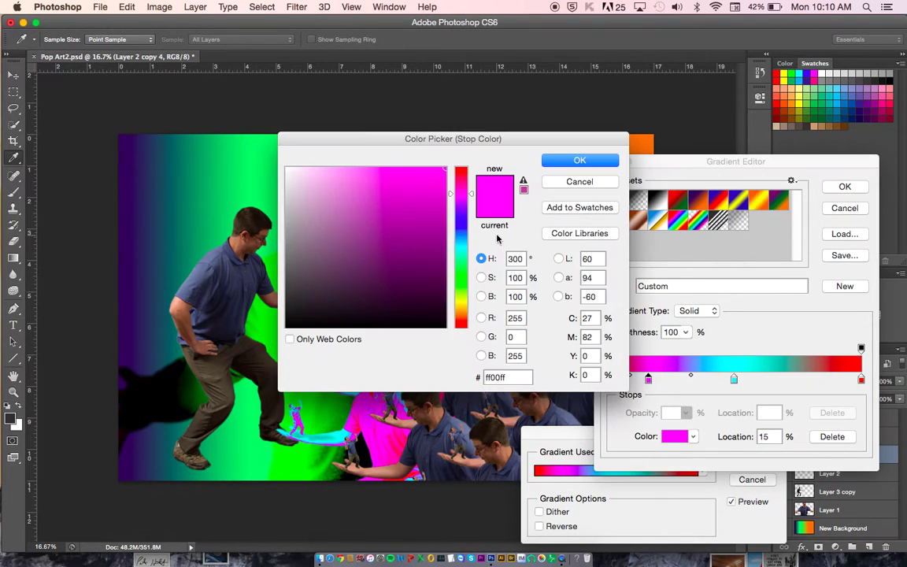
{"action": "left_click", "coordinate": [460, 222]}
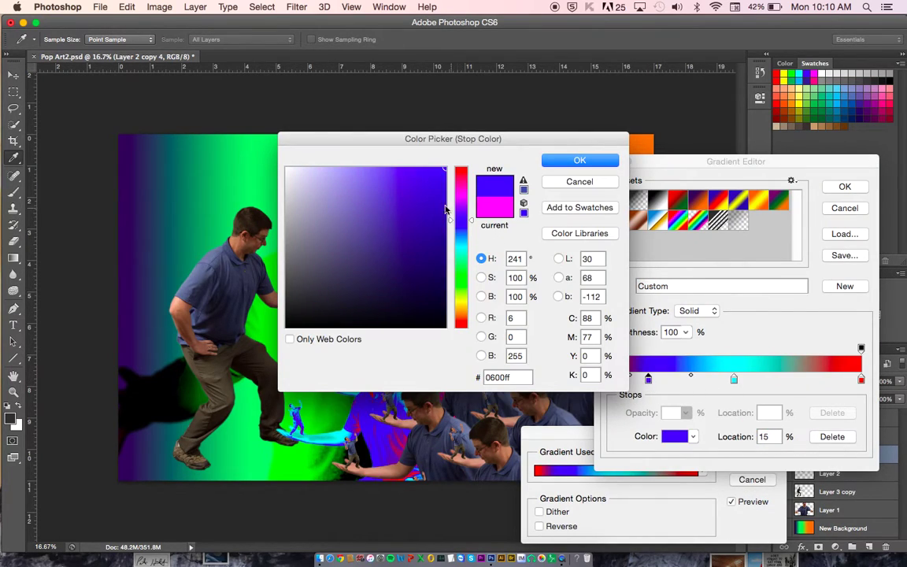
{"action": "left_click", "coordinate": [587, 160]}
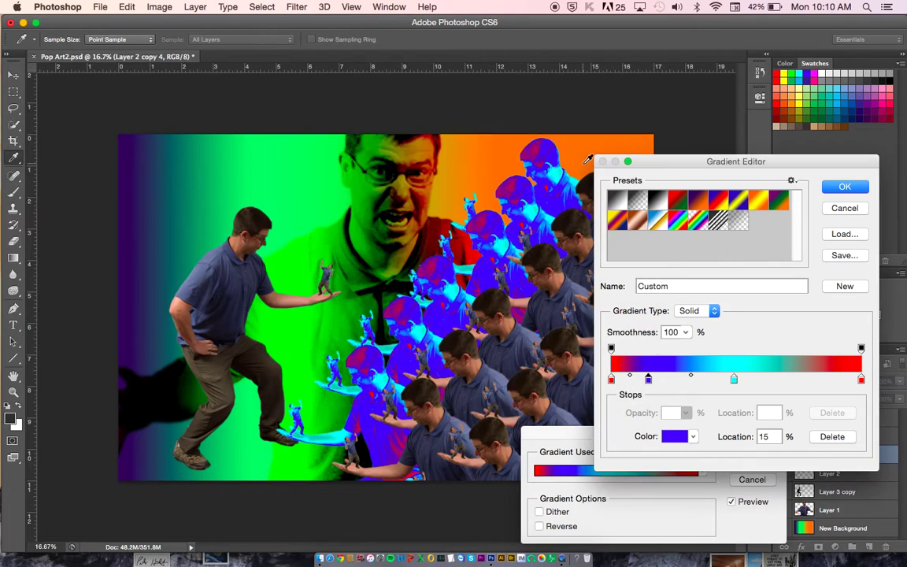
Step: Change the gradient's red color stop at 0% to a dark blue
{"action": "double_click", "coordinate": [612, 381]}
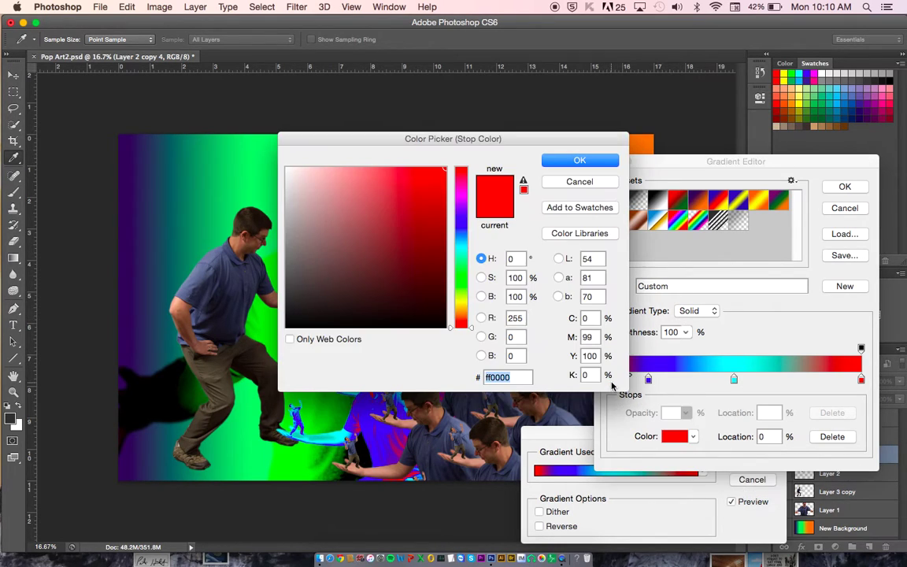
{"action": "left_click", "coordinate": [462, 201]}
{"action": "left_click_drag", "start_coordinate": [461, 201], "coordinate": [462, 225]}
{"action": "left_click", "coordinate": [414, 261]}
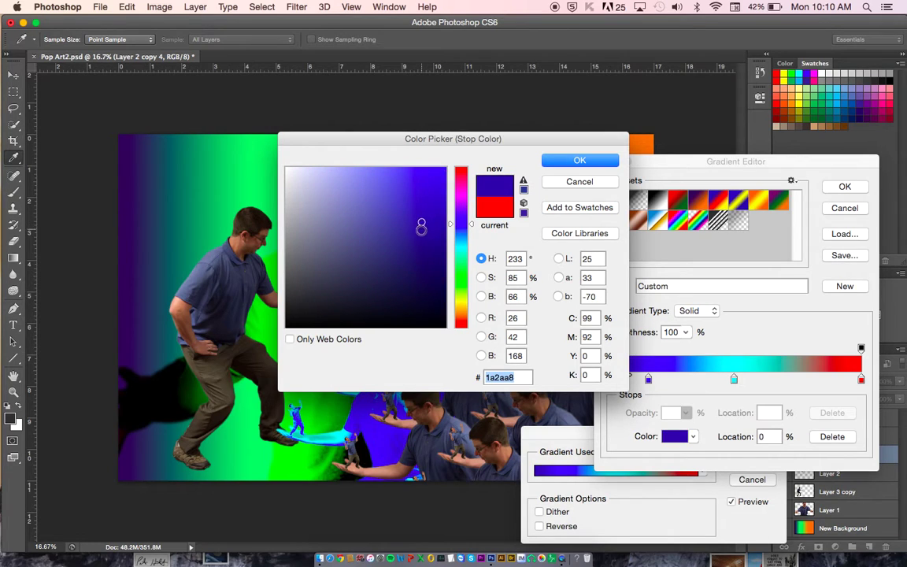
{"action": "left_click", "coordinate": [580, 160]}
Step: Move the cyan stop to 84% and the blue stop to 53%, and apply the gradient map to Layer 2 copy 4
{"action": "left_click_drag", "start_coordinate": [733, 381], "coordinate": [824, 381]}
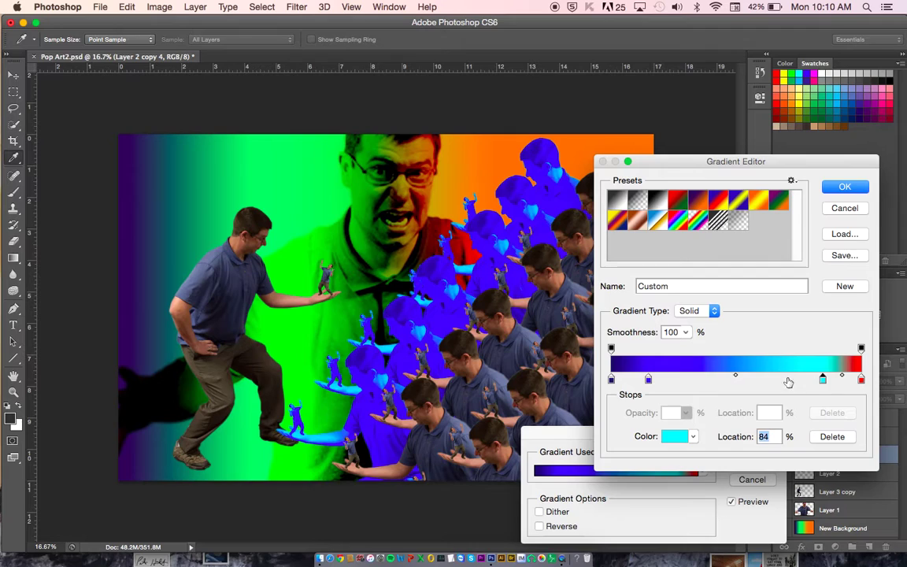
{"action": "left_click_drag", "start_coordinate": [649, 380], "coordinate": [745, 381]}
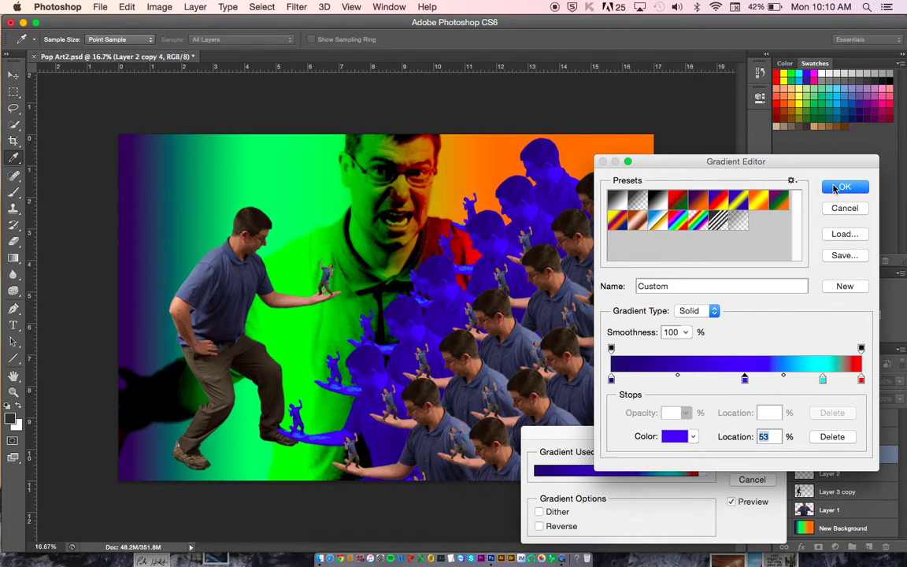
{"action": "left_click", "coordinate": [842, 188]}
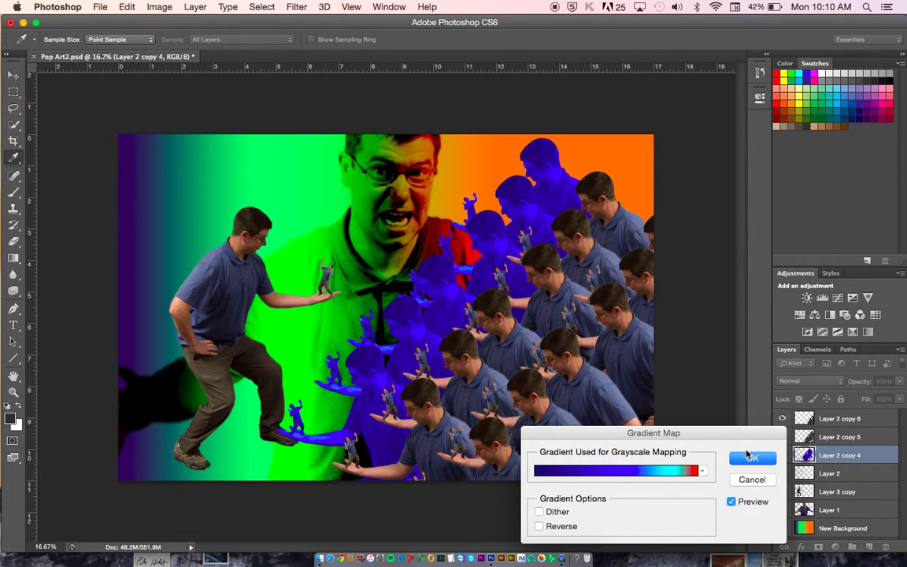
{"action": "left_click", "coordinate": [751, 457]}
{"action": "key", "text": "v"}
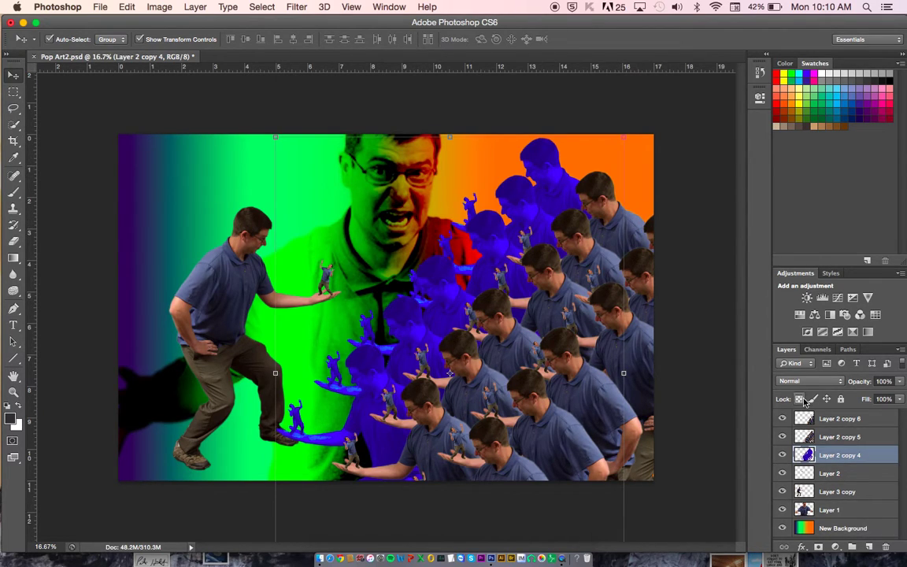
Step: Apply a Gradient Map adjustment to Layer 2 copy 5 using the Orange, Yellow, Orange preset with the yellow stop shifted toward the highlights
{"action": "left_click", "coordinate": [823, 436]}
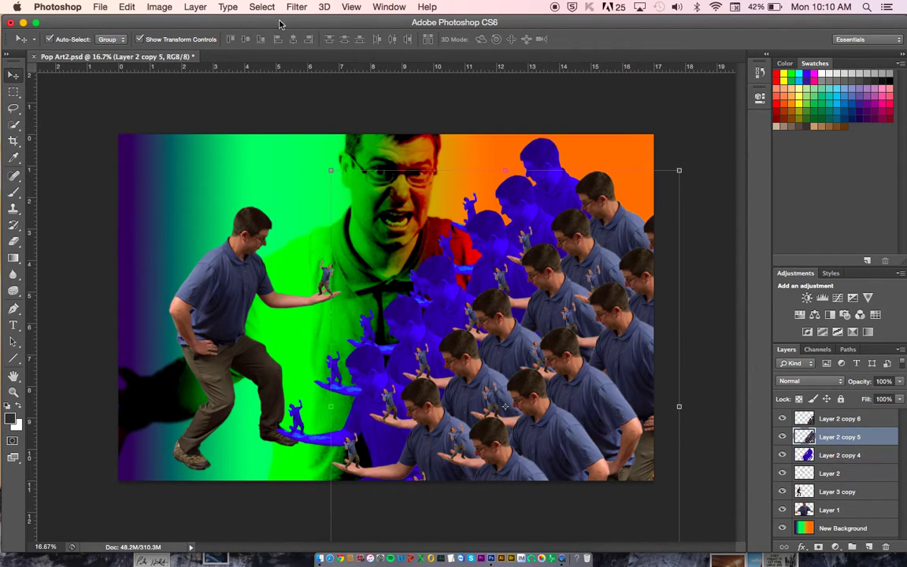
{"action": "left_click", "coordinate": [149, 5]}
{"action": "mouse_move", "coordinate": [156, 46]}
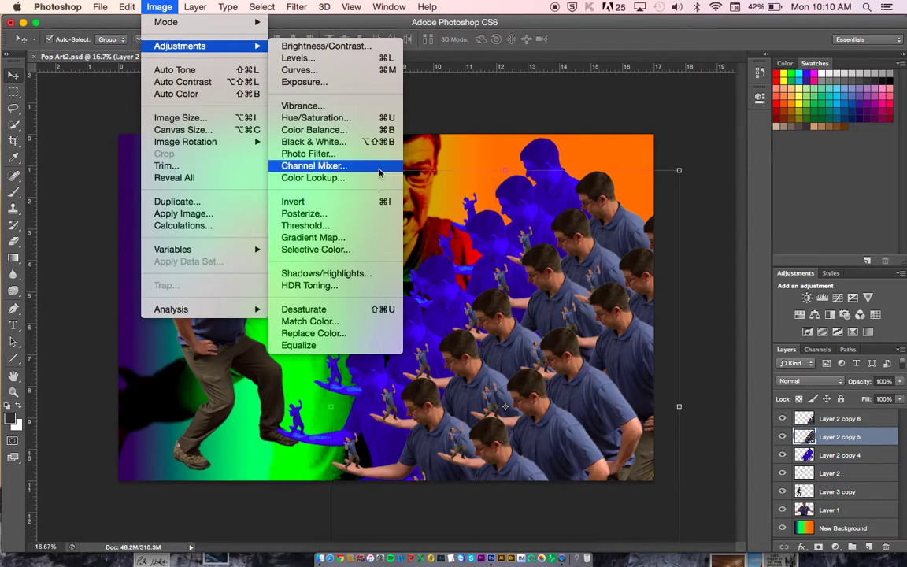
{"action": "left_click", "coordinate": [340, 237]}
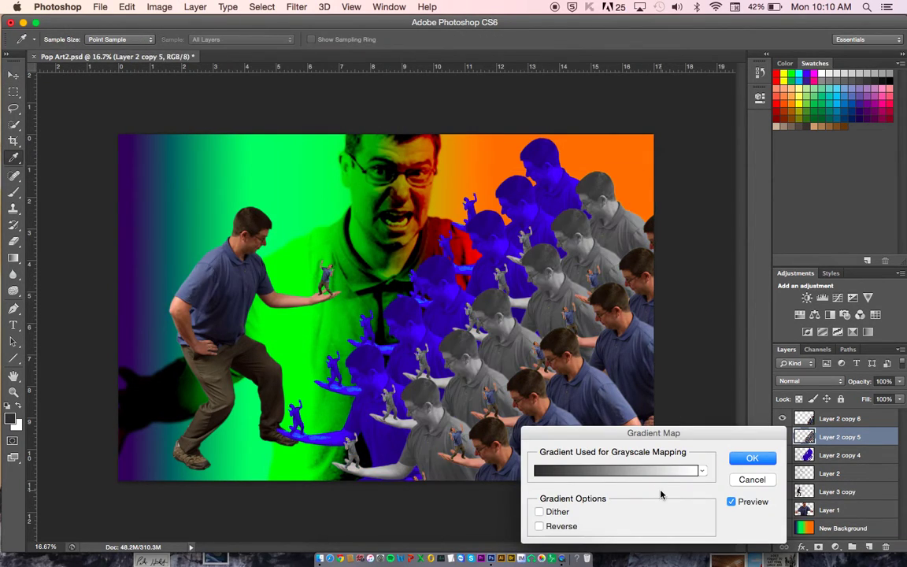
{"action": "left_click", "coordinate": [606, 470]}
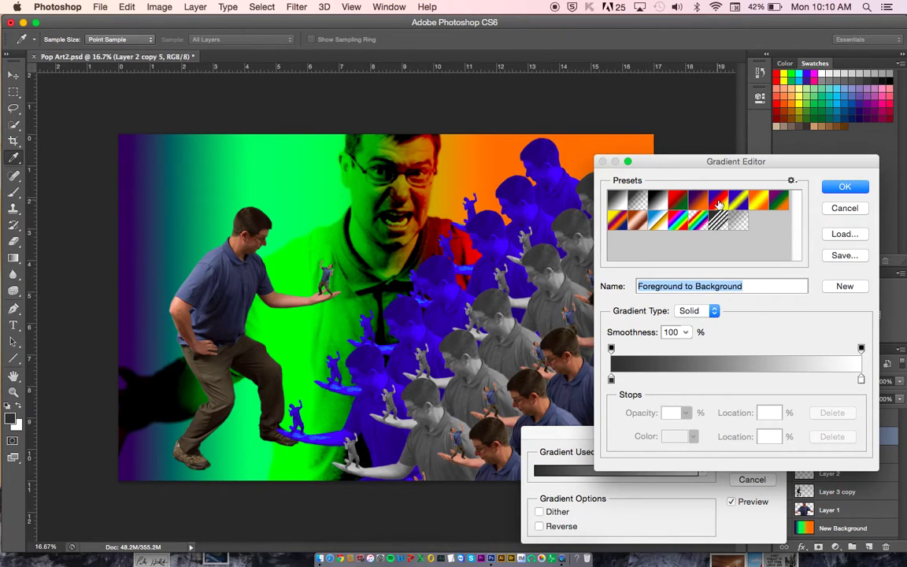
{"action": "left_click", "coordinate": [758, 202]}
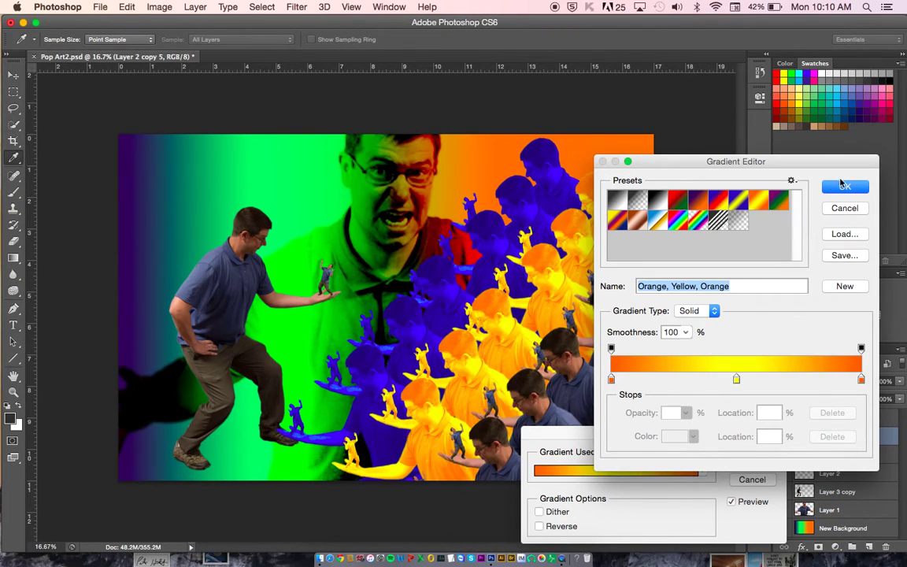
{"action": "left_click_drag", "start_coordinate": [737, 379], "coordinate": [805, 379]}
{"action": "left_click", "coordinate": [843, 189]}
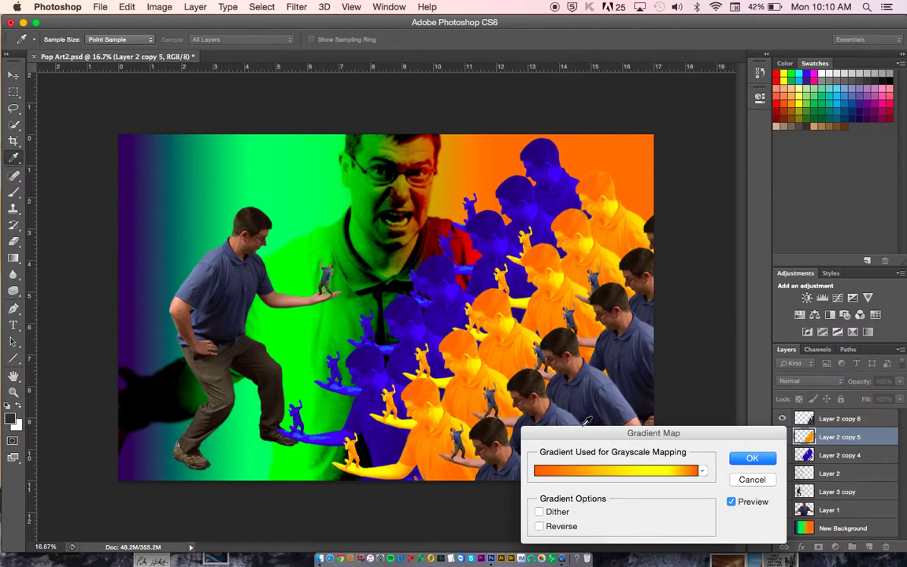
{"action": "left_click", "coordinate": [752, 457]}
{"action": "key", "text": "v"}
Step: Apply a Gradient Map adjustment to Layer 2 copy 6 using the blue-yellow-blue preset with the yellow stop at 72%
{"action": "key", "text": "alt+]"}
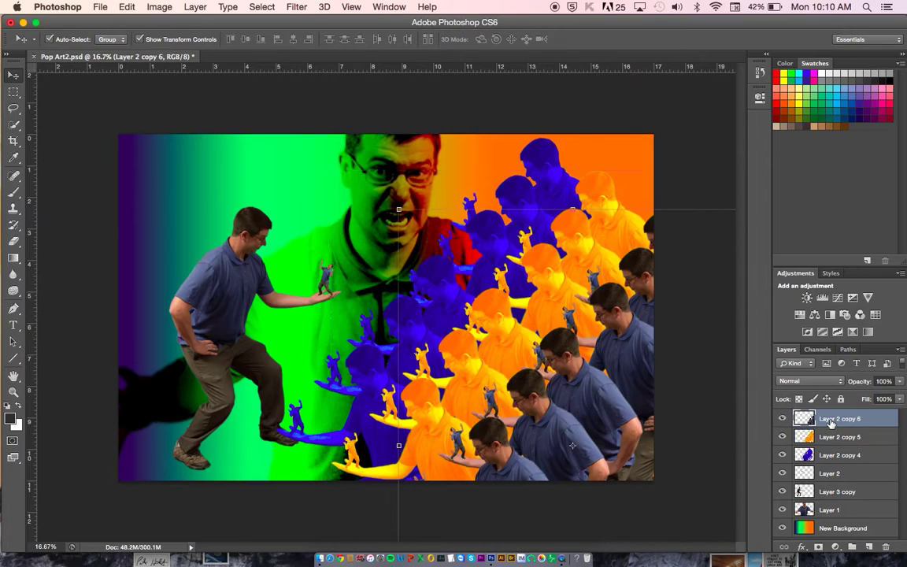
{"action": "left_click", "coordinate": [196, 6]}
{"action": "mouse_move", "coordinate": [180, 46]}
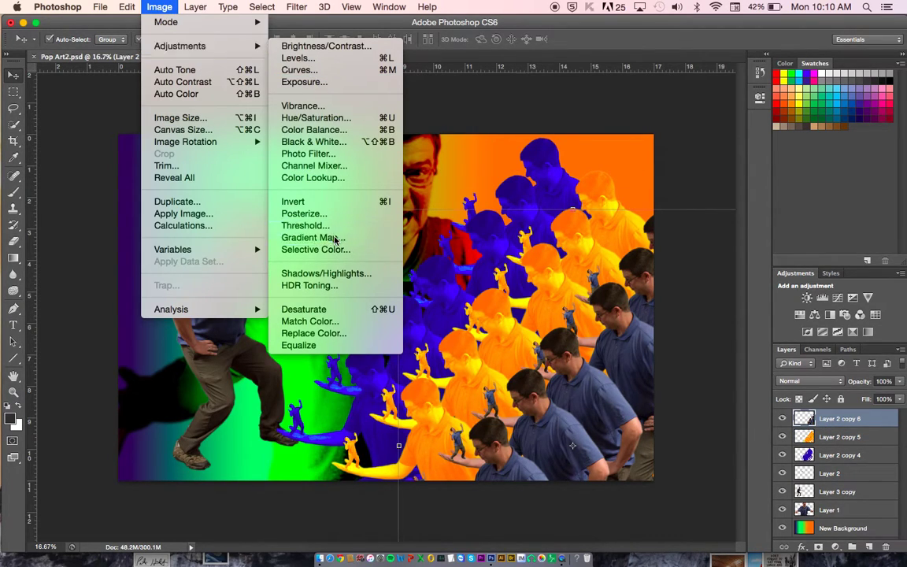
{"action": "left_click", "coordinate": [311, 237]}
{"action": "left_click", "coordinate": [688, 471]}
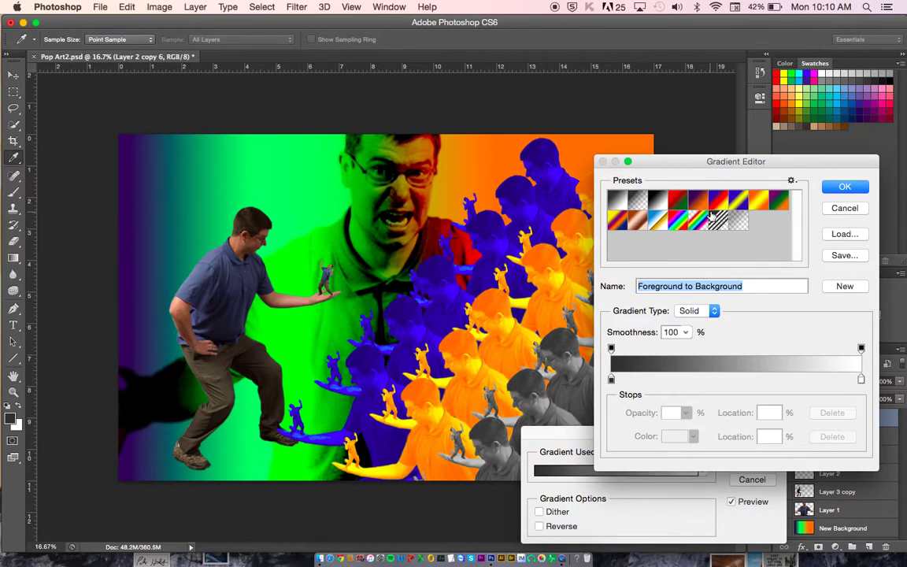
{"action": "left_click", "coordinate": [737, 201]}
{"action": "left_click_drag", "start_coordinate": [738, 381], "coordinate": [793, 383]}
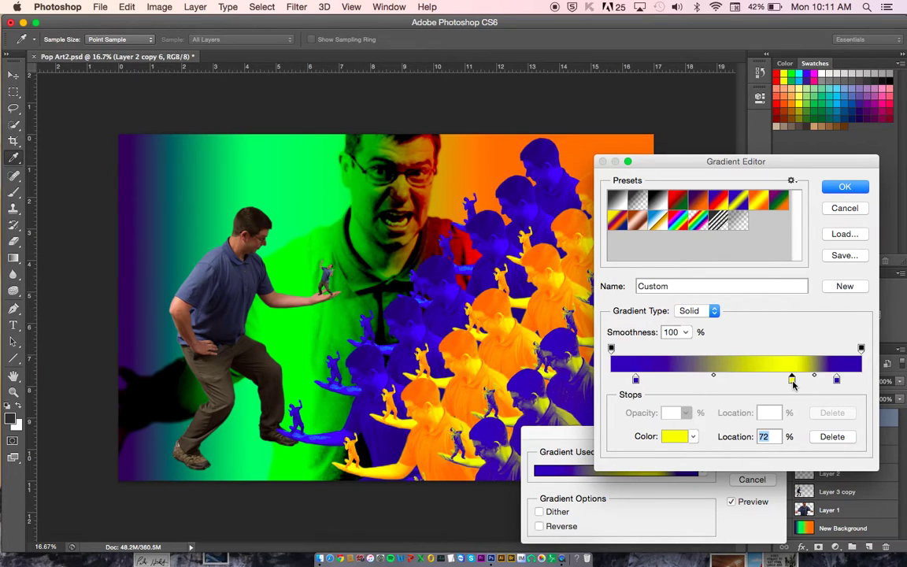
{"action": "left_click", "coordinate": [823, 188]}
{"action": "left_click", "coordinate": [754, 458]}
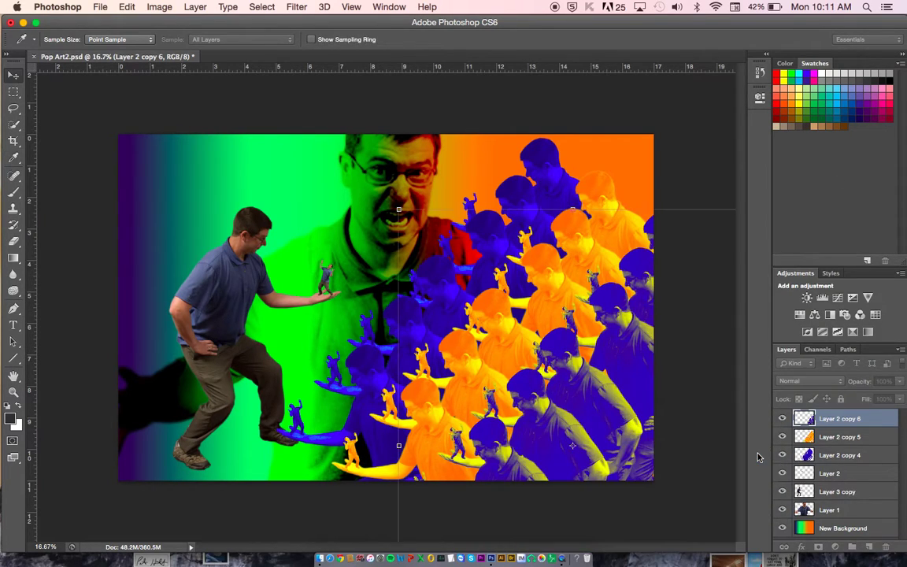
{"action": "key", "text": "v"}
Step: Try the Linear Burn blending mode on Layer 2 copy 6, and settle on Darker Color
{"action": "left_click", "coordinate": [819, 381]}
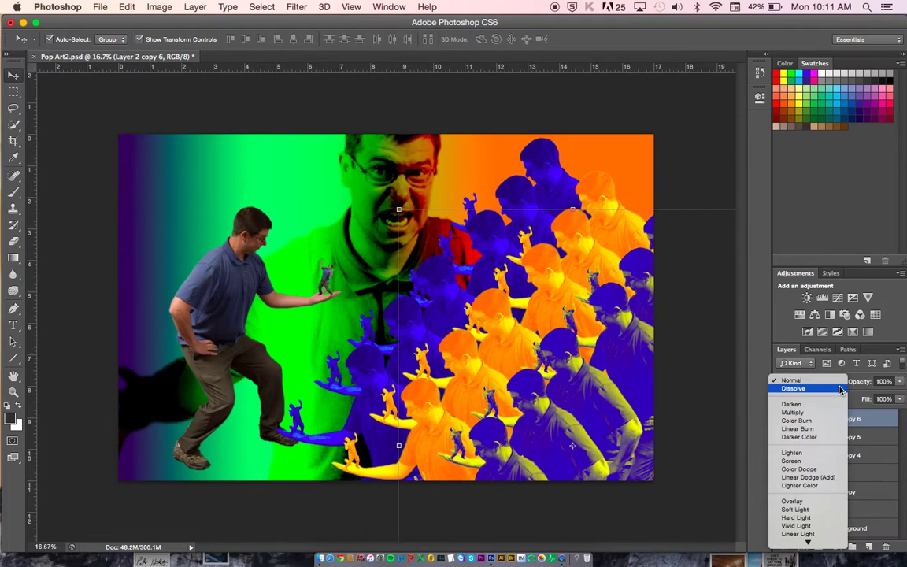
{"action": "left_click", "coordinate": [821, 429]}
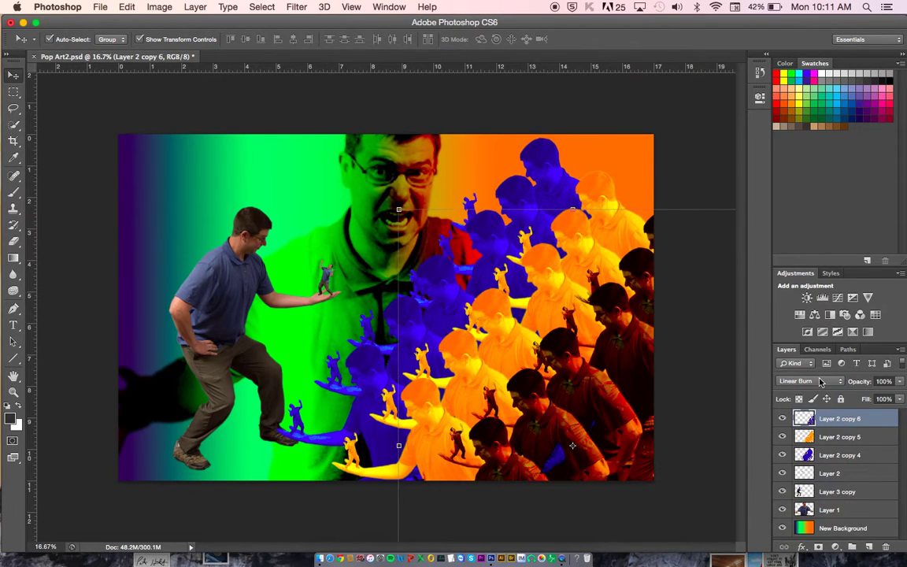
{"action": "left_click", "coordinate": [817, 381]}
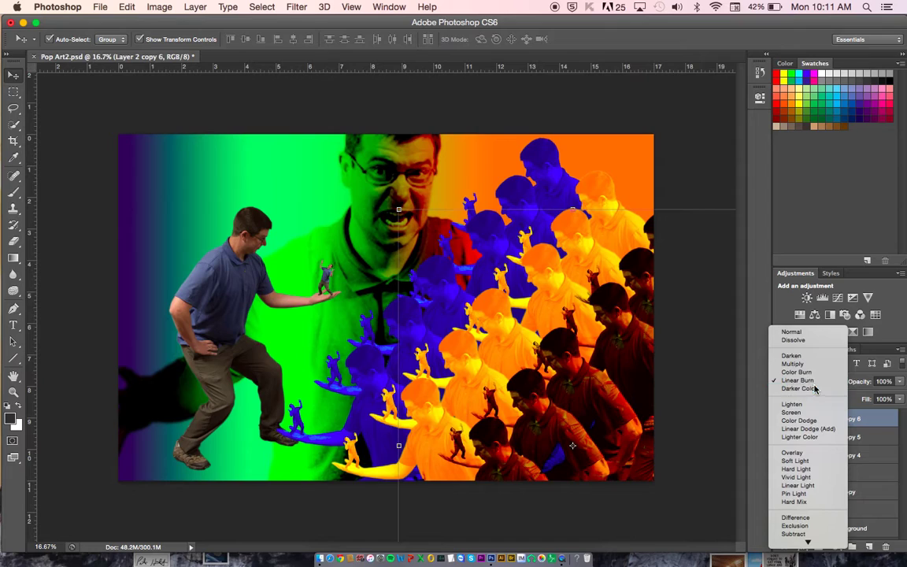
{"action": "left_click", "coordinate": [815, 389]}
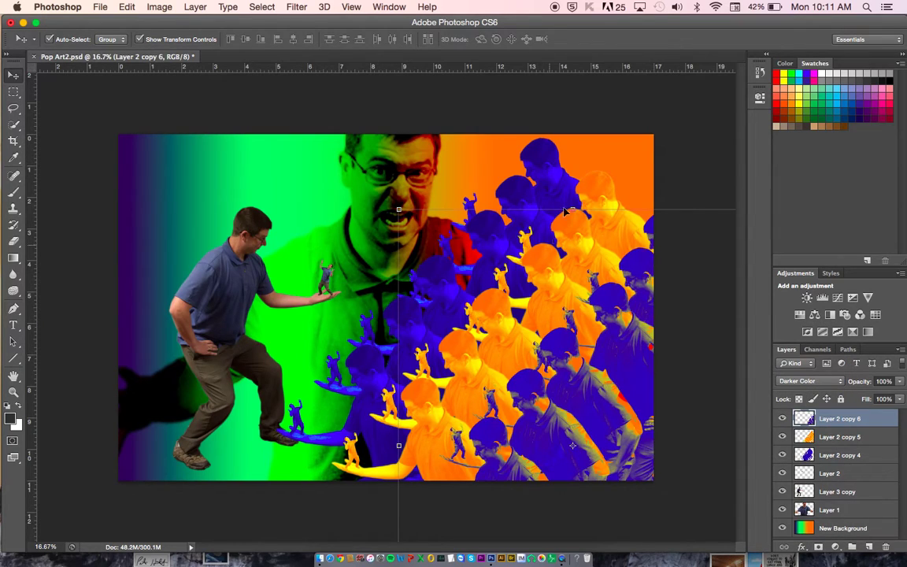
Step: Lower the opacity of the orange row of men, Layer 2 copy 5, below 71%
{"action": "left_click", "coordinate": [833, 438]}
{"action": "left_click", "coordinate": [901, 381]}
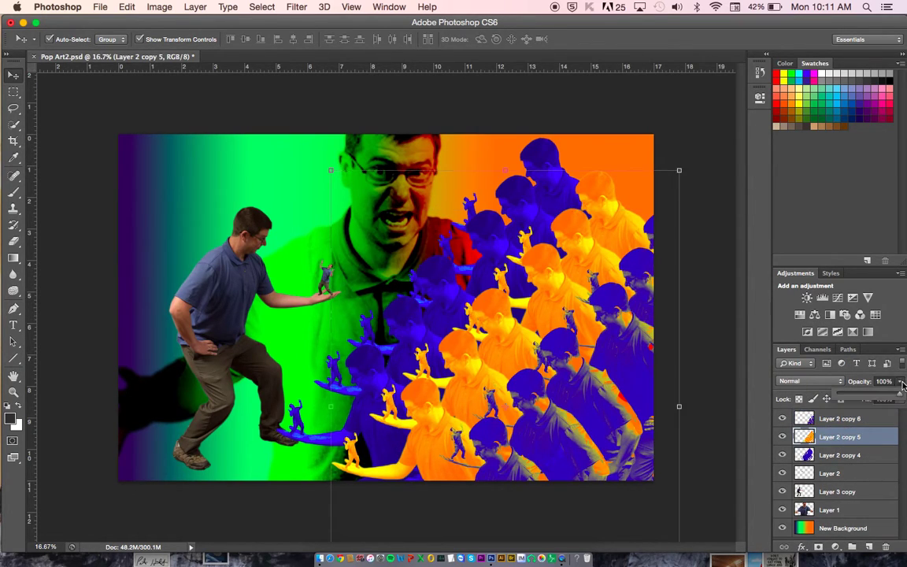
{"action": "left_click", "coordinate": [884, 396]}
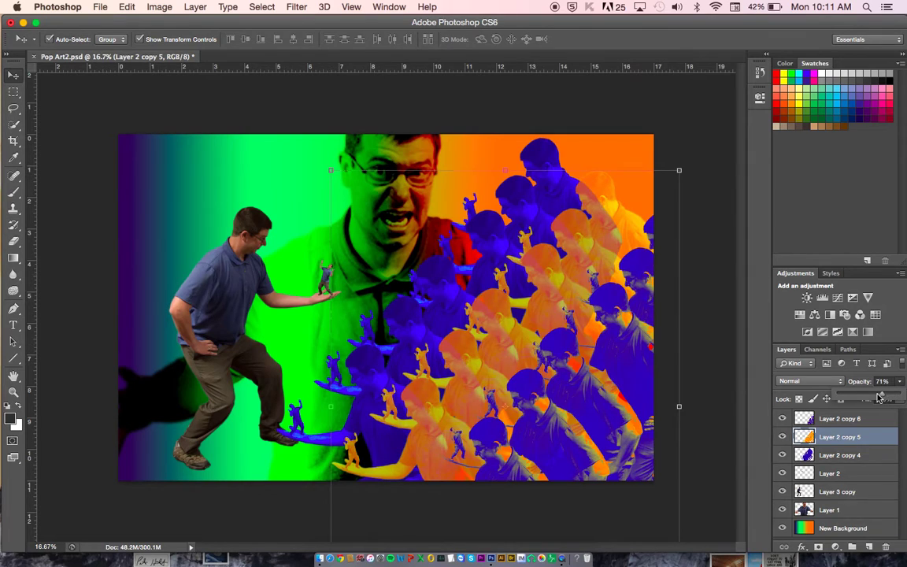
{"action": "left_click_drag", "start_coordinate": [880, 397], "coordinate": [864, 395]}
Step: Set the opacity of the rear blue row of men, Layer 2 copy 4, to 28%
{"action": "left_click", "coordinate": [844, 460]}
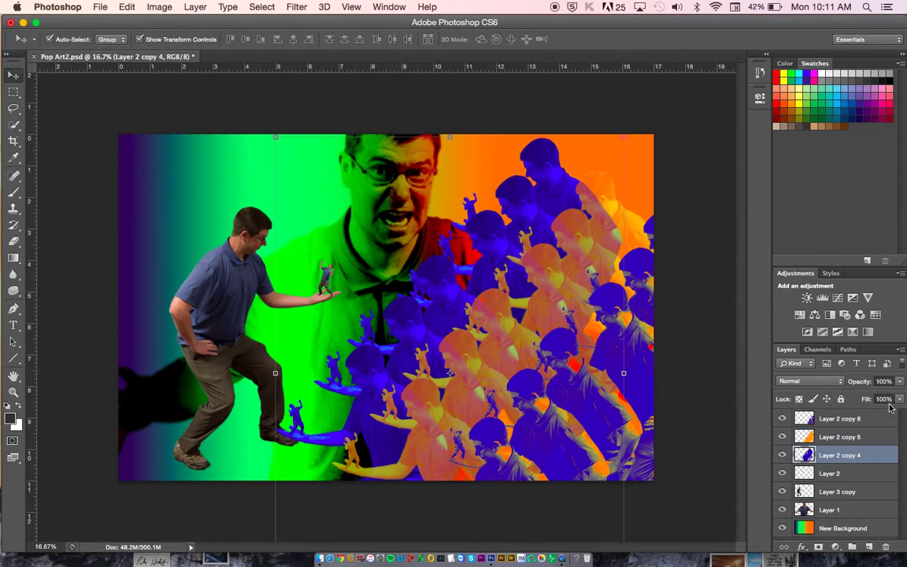
{"action": "left_click", "coordinate": [901, 382]}
{"action": "left_click_drag", "start_coordinate": [894, 397], "coordinate": [852, 397]}
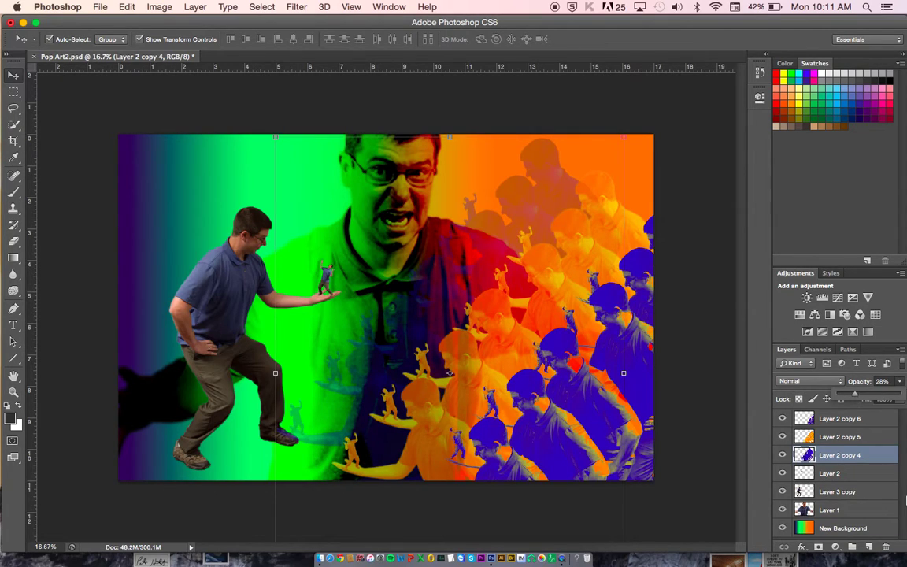
Step: Nudge the large crouching man, Layer 3 copy, and start a Gradient Map adjustment on it with the red-to-green preset
{"action": "left_click", "coordinate": [850, 493]}
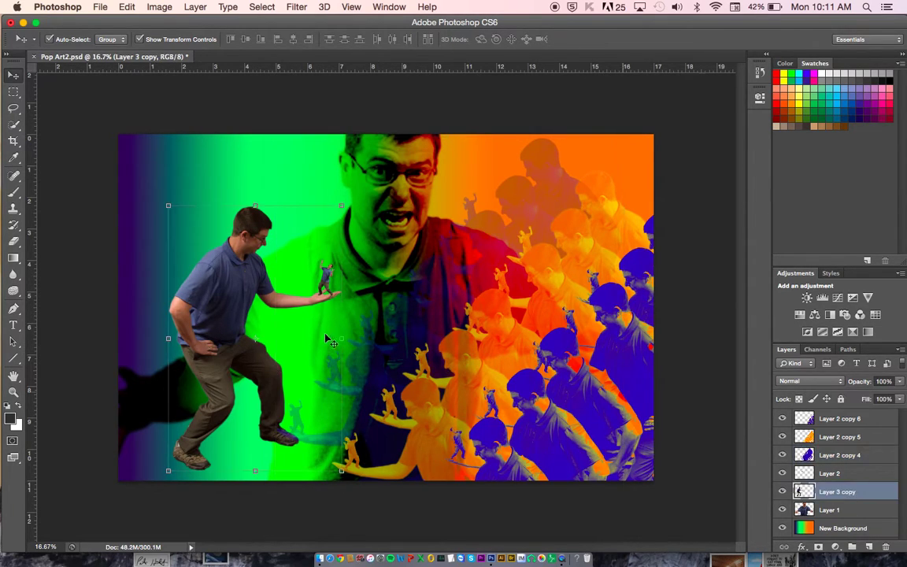
{"action": "mouse_move", "coordinate": [244, 292]}
{"action": "left_mouse_down"}
{"action": "mouse_move", "coordinate": [234, 289]}
{"action": "mouse_move", "coordinate": [245, 290]}
{"action": "left_mouse_up"}
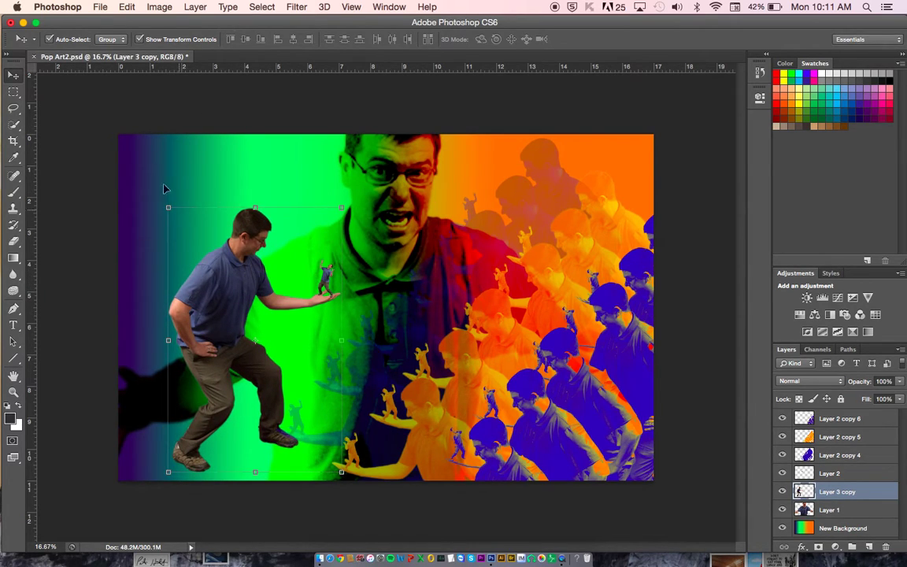
{"action": "left_click", "coordinate": [166, 6]}
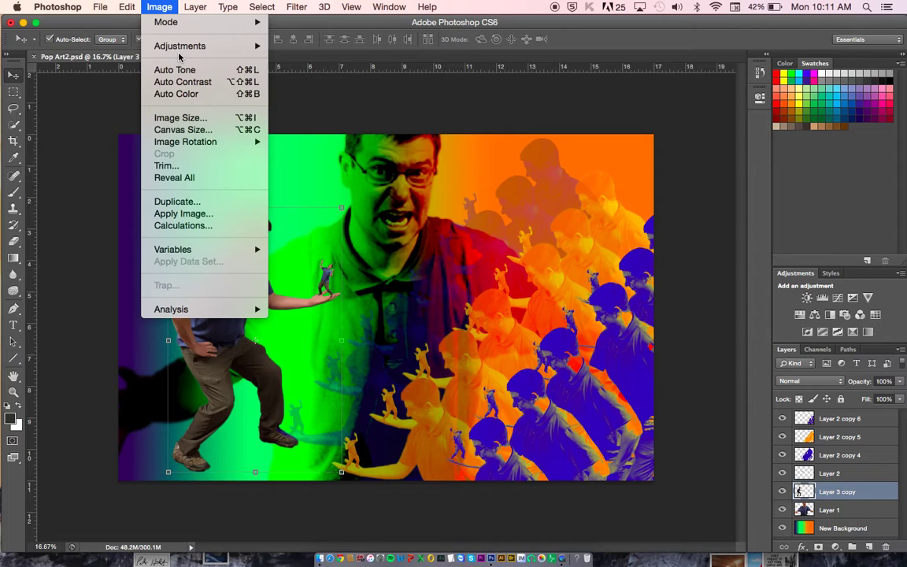
{"action": "mouse_move", "coordinate": [164, 47]}
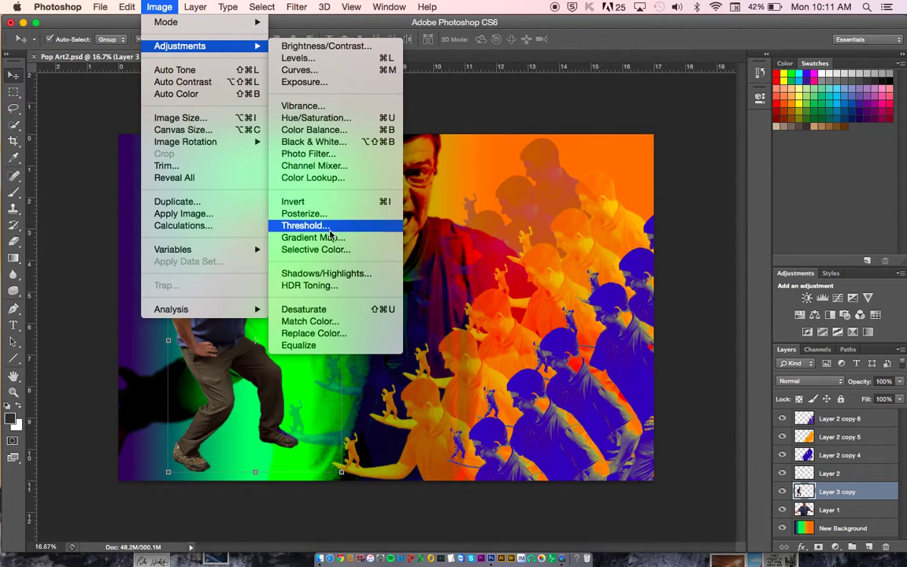
{"action": "left_click", "coordinate": [330, 238]}
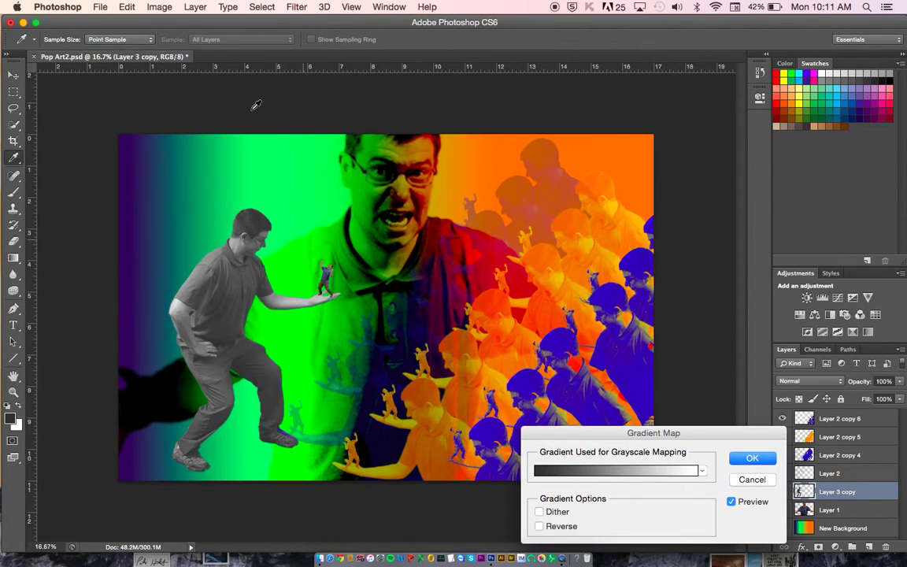
{"action": "left_click", "coordinate": [679, 473]}
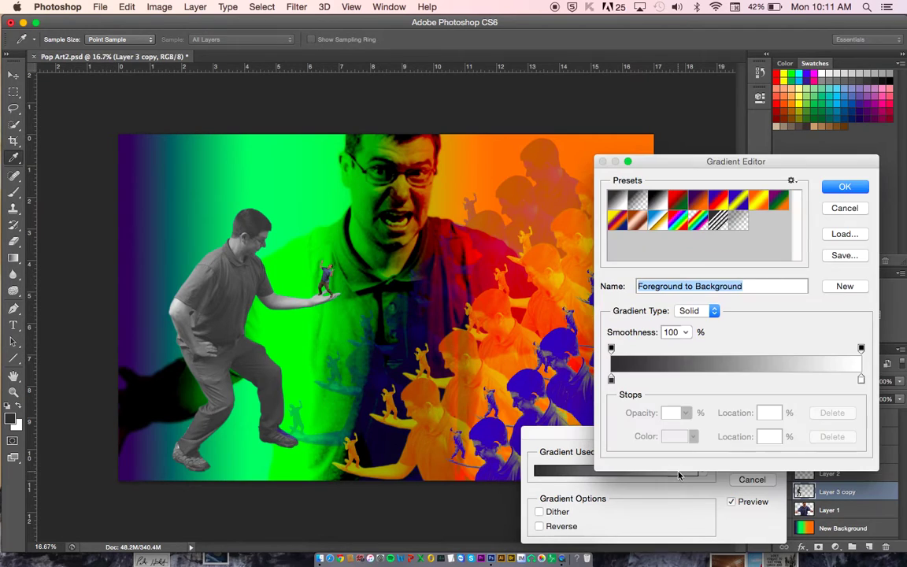
{"action": "left_click", "coordinate": [678, 200]}
Step: Set the green end stop of the gradient at 99% to golden yellow, e1a922
{"action": "left_click", "coordinate": [860, 380]}
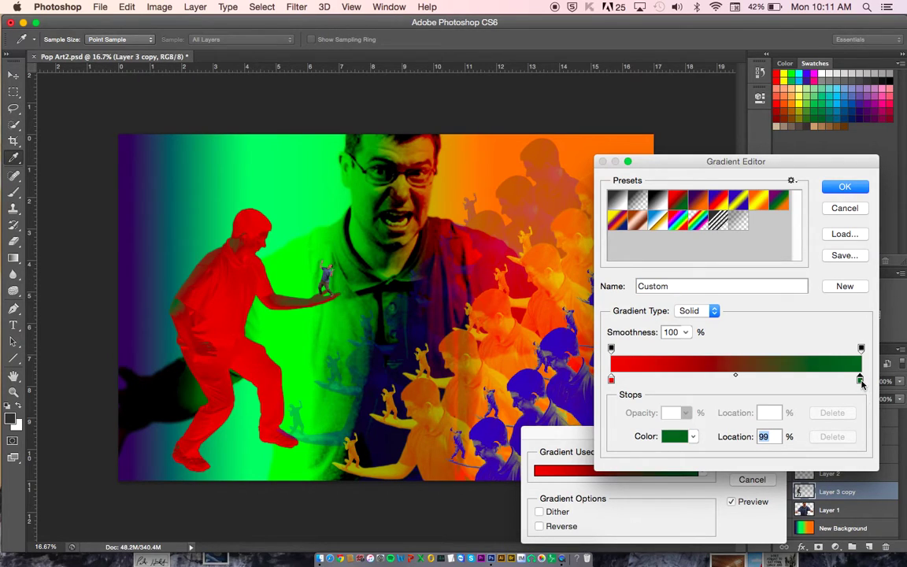
{"action": "double_click", "coordinate": [861, 380]}
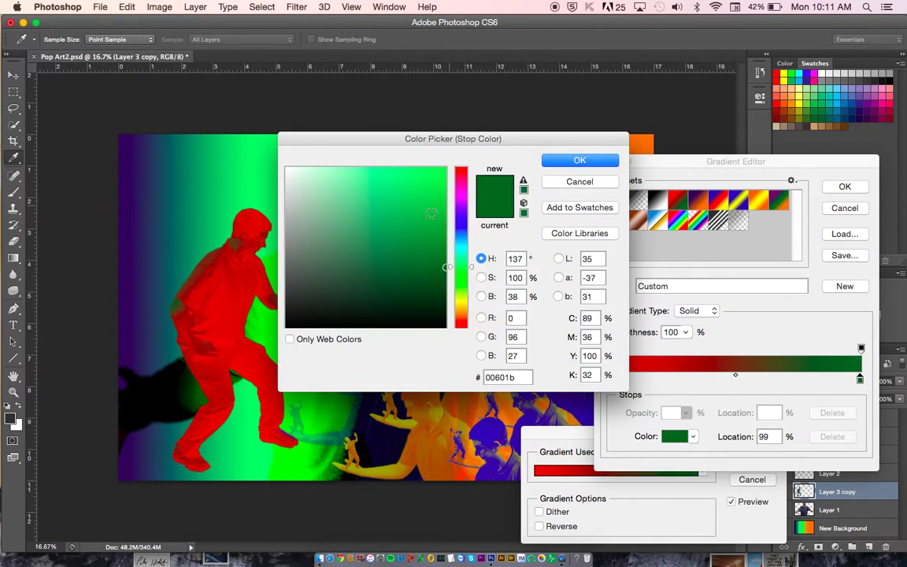
{"action": "left_click", "coordinate": [464, 173]}
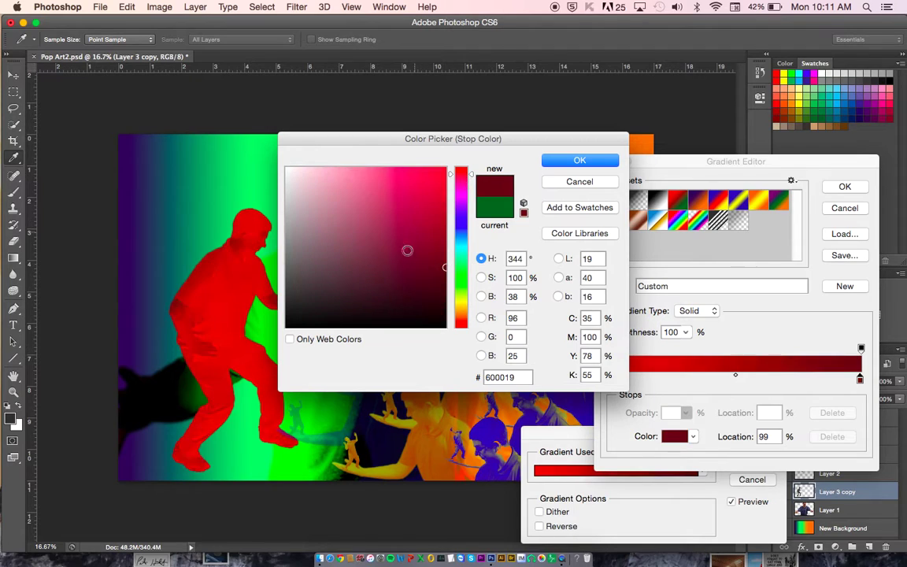
{"action": "left_click", "coordinate": [460, 309]}
{"action": "mouse_move", "coordinate": [436, 292]}
{"action": "left_mouse_down"}
{"action": "mouse_move", "coordinate": [412, 265]}
{"action": "mouse_move", "coordinate": [422, 186]}
{"action": "left_mouse_up"}
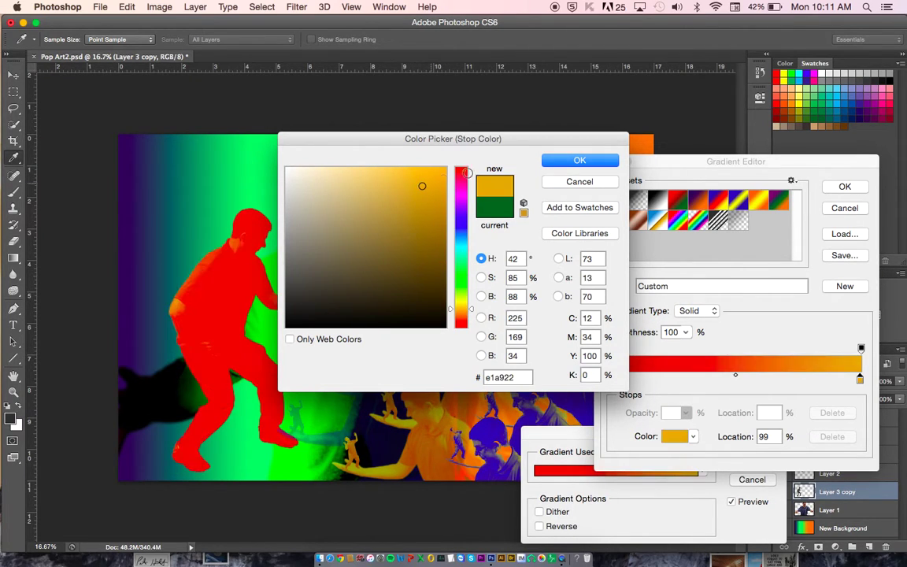
{"action": "left_click", "coordinate": [556, 160]}
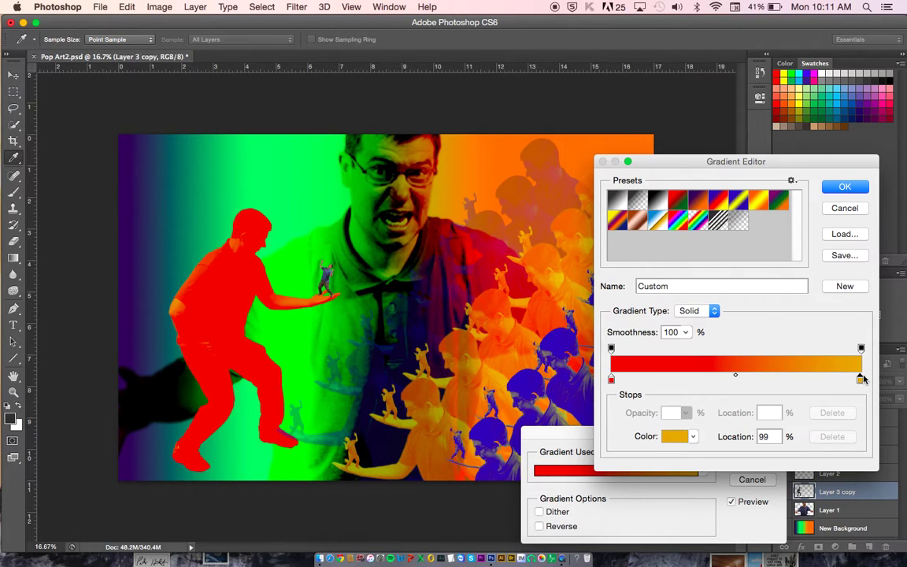
Step: Add a bright yellow stop at 81% to the gradient and apply the Gradient Map to Layer 3 copy
{"action": "left_click", "coordinate": [816, 381]}
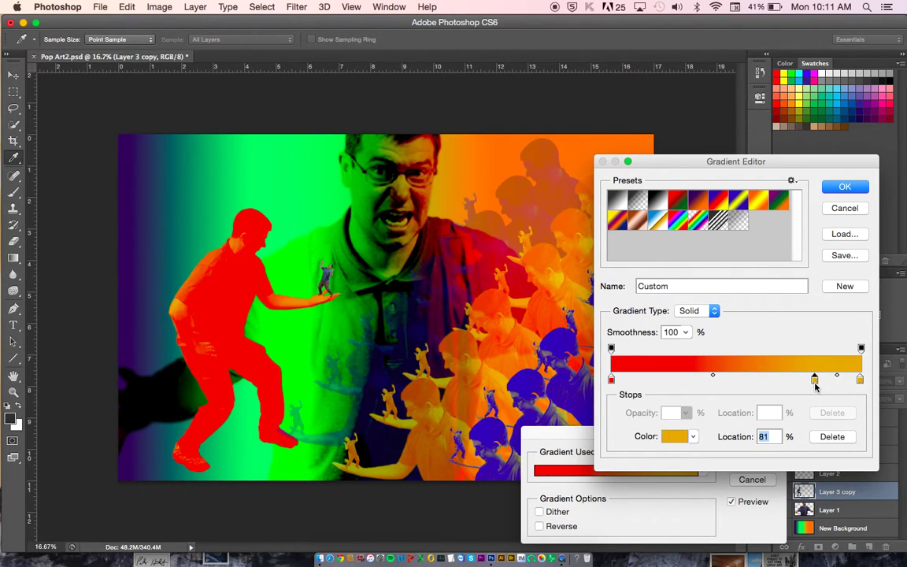
{"action": "double_click", "coordinate": [815, 381]}
{"action": "left_click", "coordinate": [464, 301]}
{"action": "left_click_drag", "start_coordinate": [438, 167], "coordinate": [447, 166]}
{"action": "left_click", "coordinate": [561, 162]}
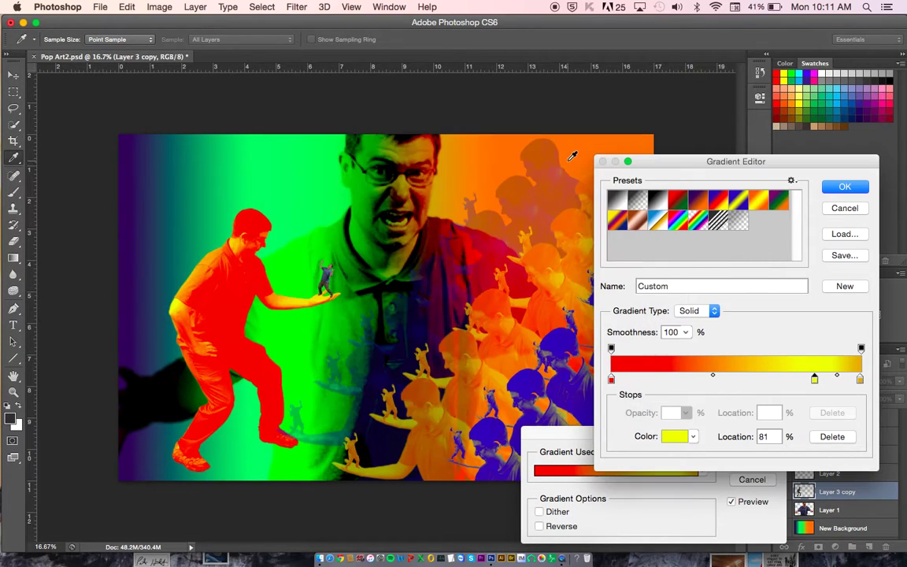
{"action": "left_click", "coordinate": [860, 188]}
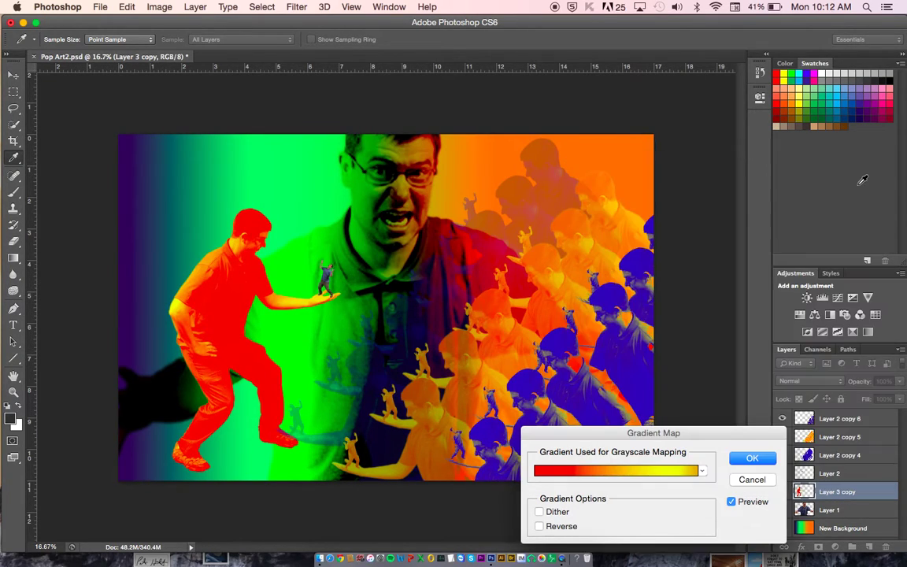
{"action": "key", "text": "Return"}
{"action": "key", "text": "v"}
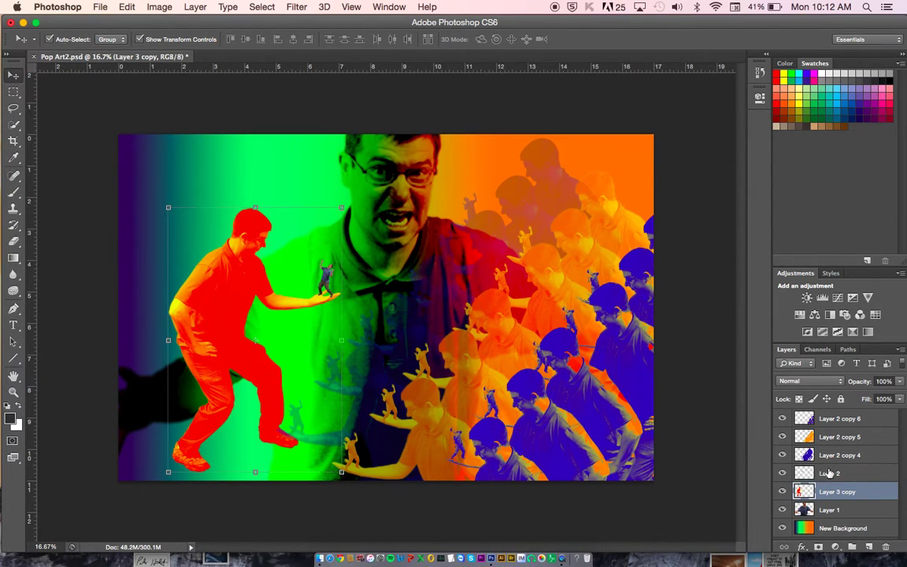
{"action": "left_click", "coordinate": [829, 472]}
{"action": "left_click", "coordinate": [157, 6]}
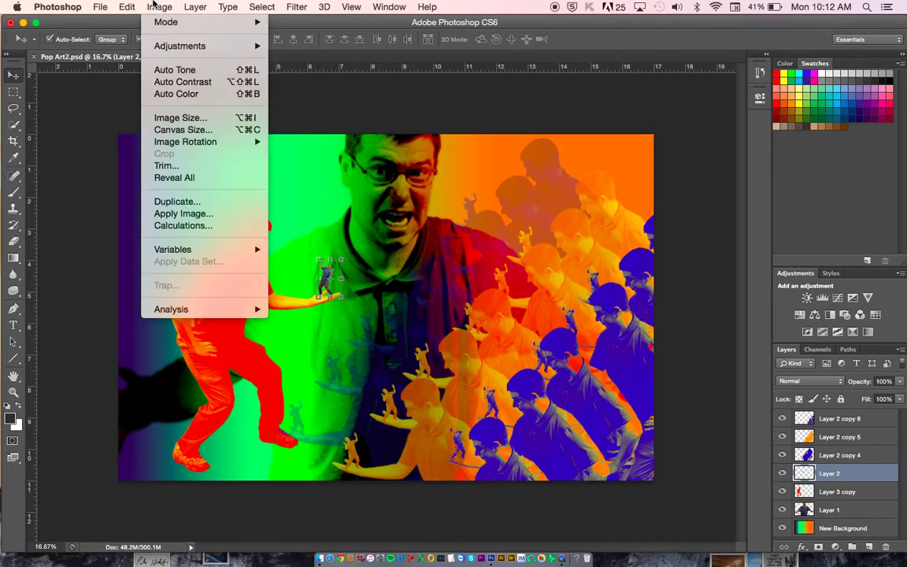
{"action": "mouse_move", "coordinate": [236, 45]}
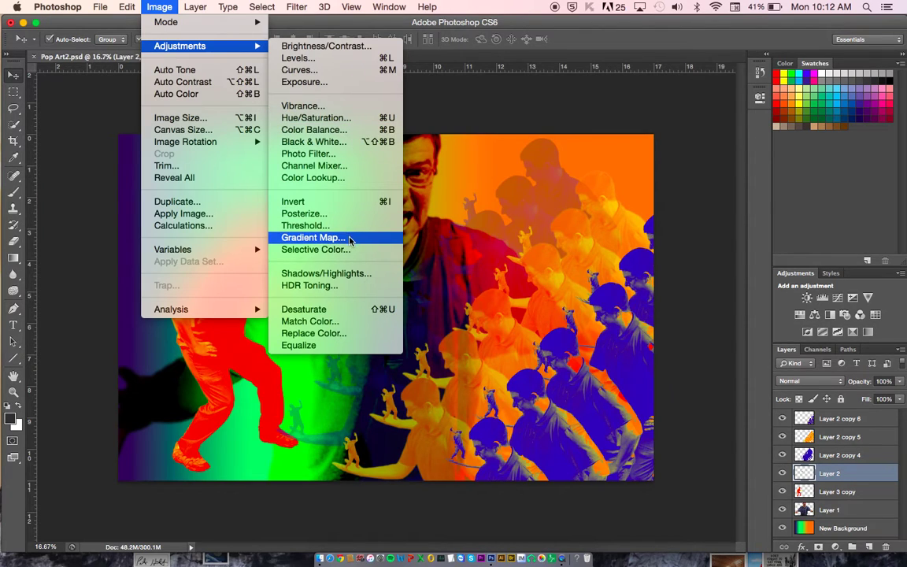
{"action": "left_click", "coordinate": [315, 237]}
{"action": "left_click", "coordinate": [650, 471]}
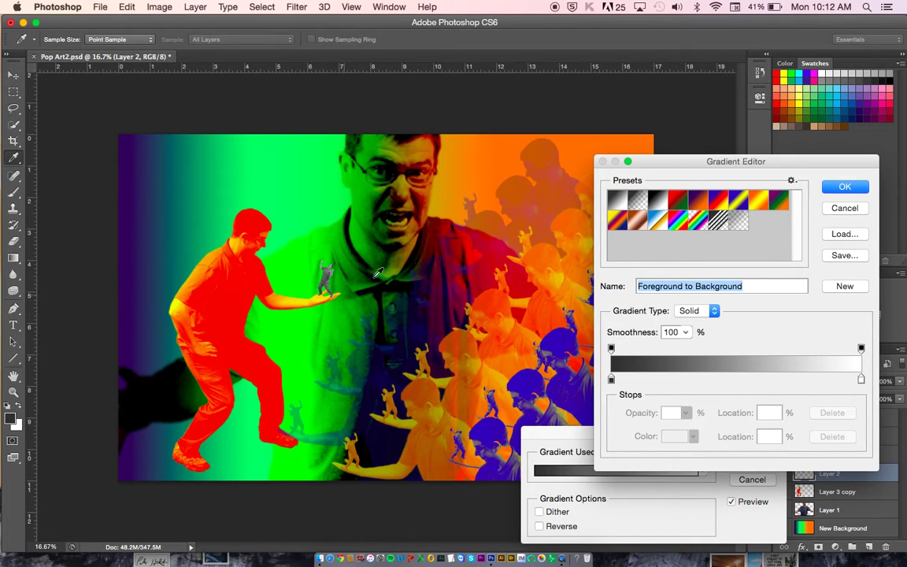
{"action": "left_click", "coordinate": [837, 211]}
{"action": "left_click", "coordinate": [753, 480]}
{"action": "key", "text": "v"}
{"action": "key", "text": "super+plus"}
{"action": "key", "text": "super+plus"}
{"action": "scroll", "coordinate": [581, 413], "scroll_direction": "left", "scroll_amount": 5}
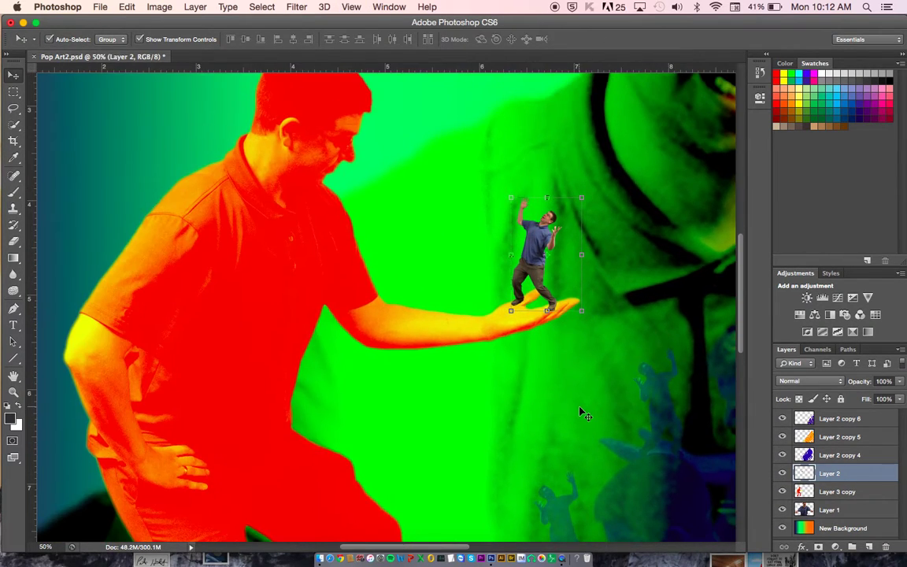
{"action": "key", "text": "super+minus"}
{"action": "key", "text": "super+minus"}
{"action": "key", "text": "super+minus"}
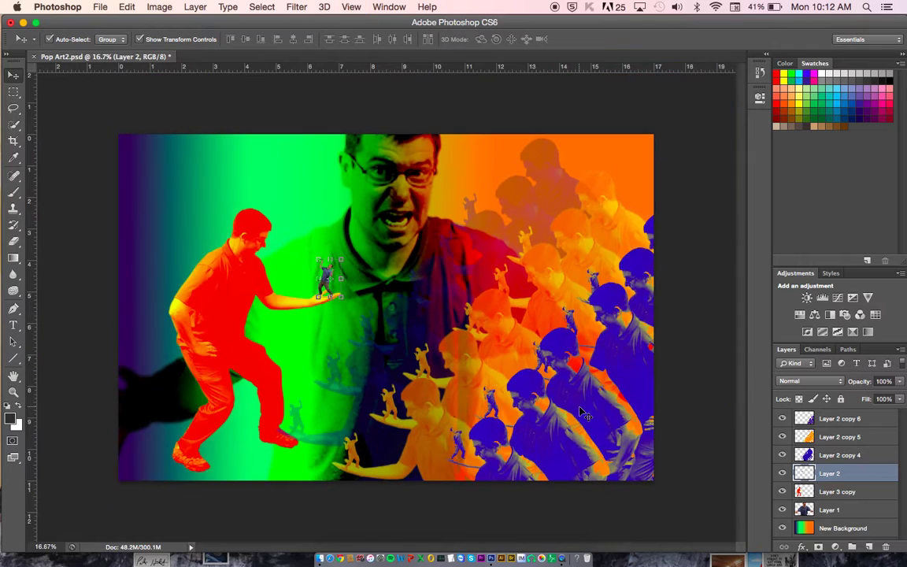
Step: Duplicate the large shouting man, Layer 1, several times and spread the copies to both sides of the original, leaving no layer selected
{"action": "left_click", "coordinate": [853, 510]}
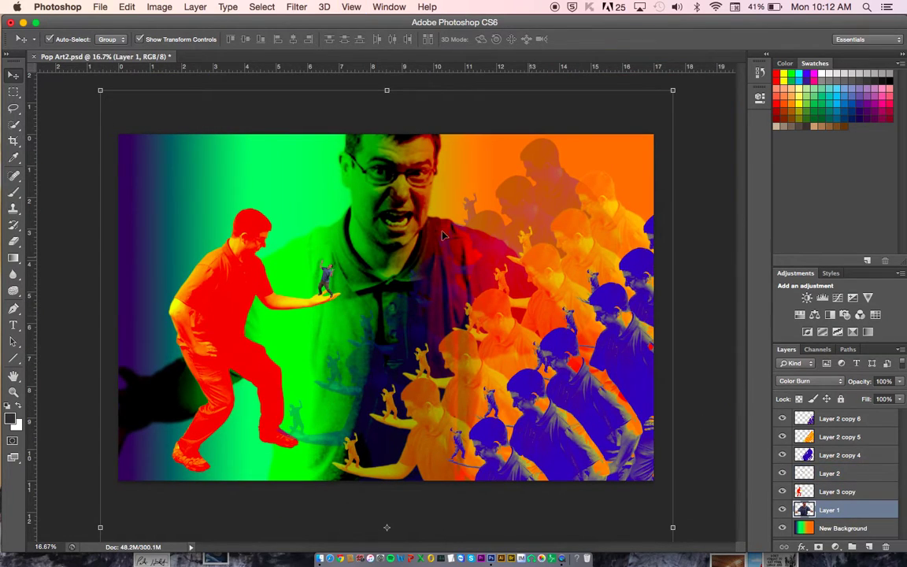
{"action": "left_click_drag", "start_coordinate": [402, 205], "coordinate": [242, 192]}
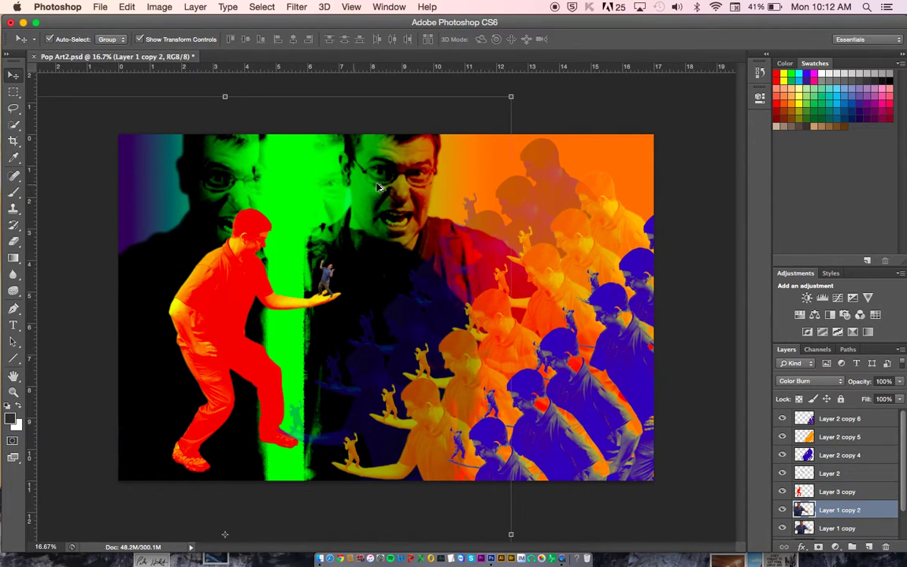
{"action": "left_click_drag", "start_coordinate": [399, 179], "coordinate": [610, 151]}
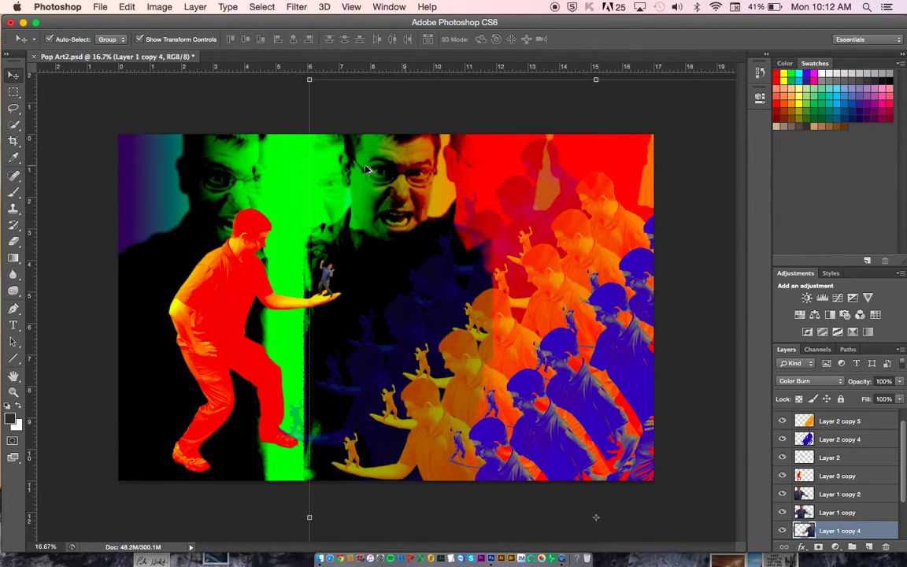
{"action": "left_click_drag", "start_coordinate": [244, 158], "coordinate": [158, 162]}
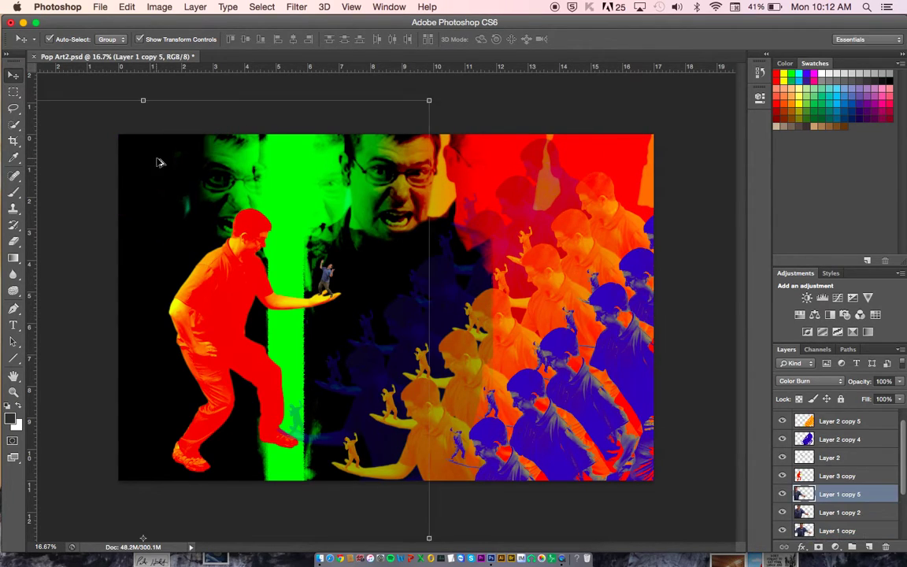
{"action": "left_click", "coordinate": [711, 406]}
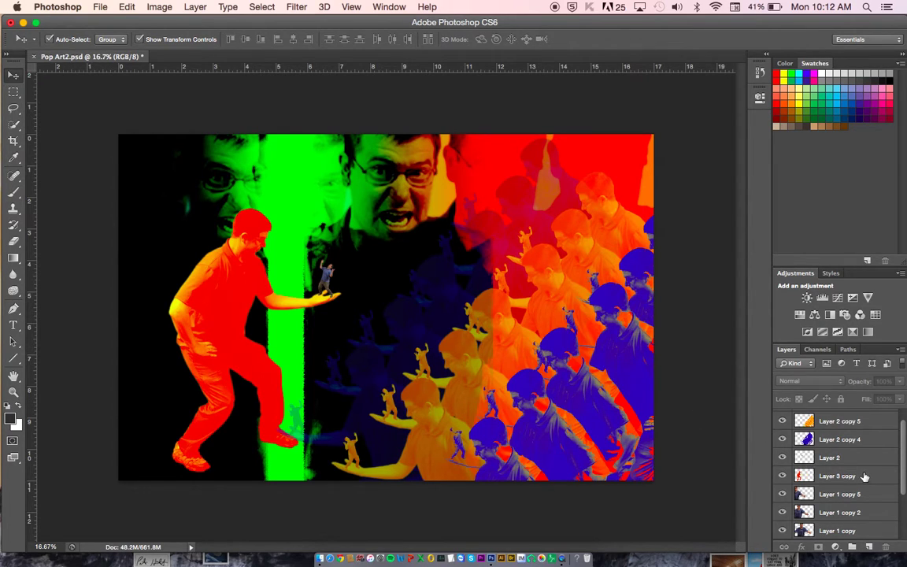
Step: Duplicate the small man on Layer 2 onto the central man's dark shirt and have the copy's layer selected
{"action": "scroll", "coordinate": [850, 484], "scroll_direction": "up", "scroll_amount": 1}
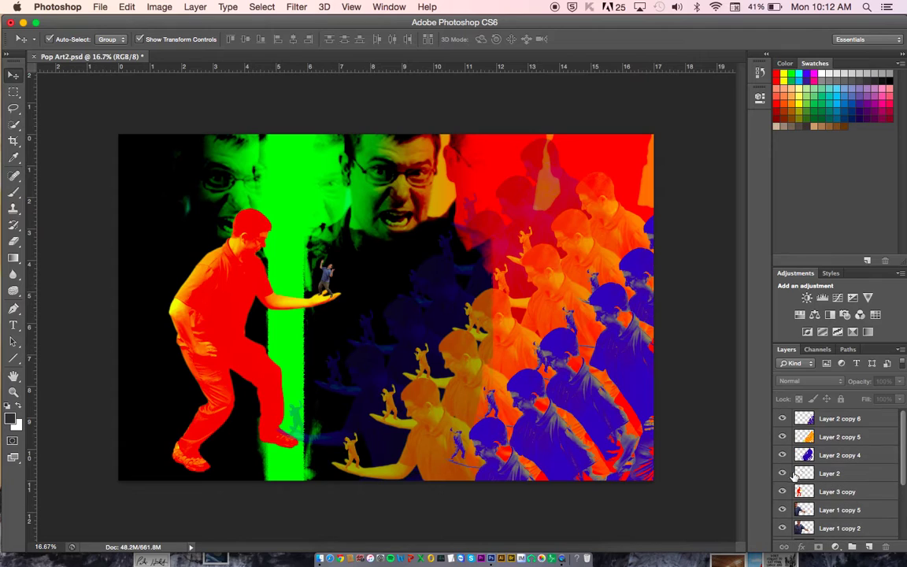
{"action": "left_click", "coordinate": [327, 278]}
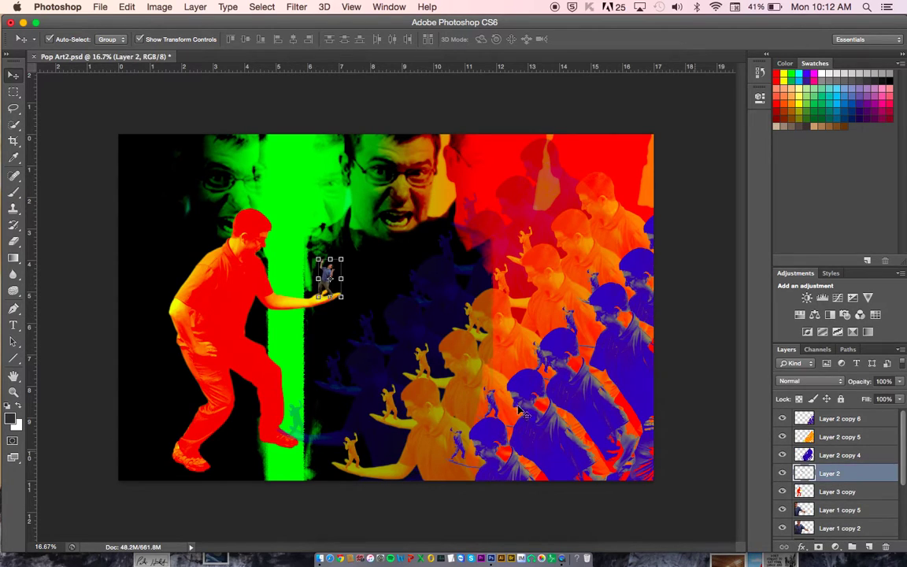
{"action": "left_click_drag", "start_coordinate": [335, 273], "coordinate": [442, 262], "text": "alt"}
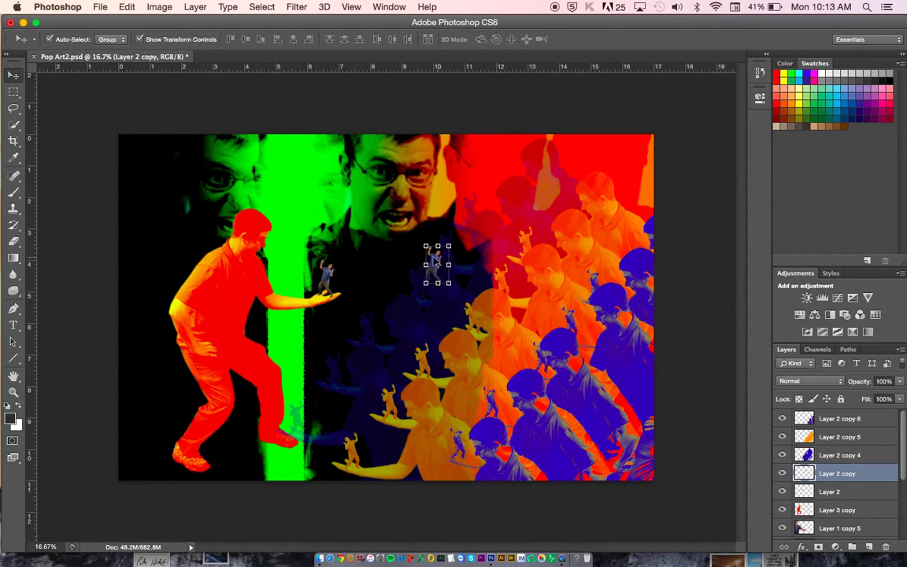
{"action": "left_click", "coordinate": [436, 260]}
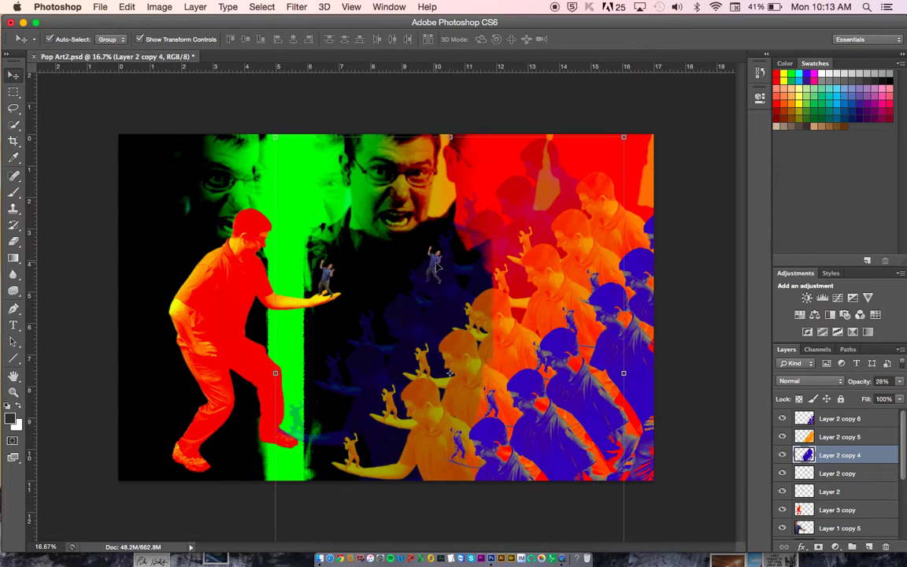
{"action": "left_click", "coordinate": [816, 481]}
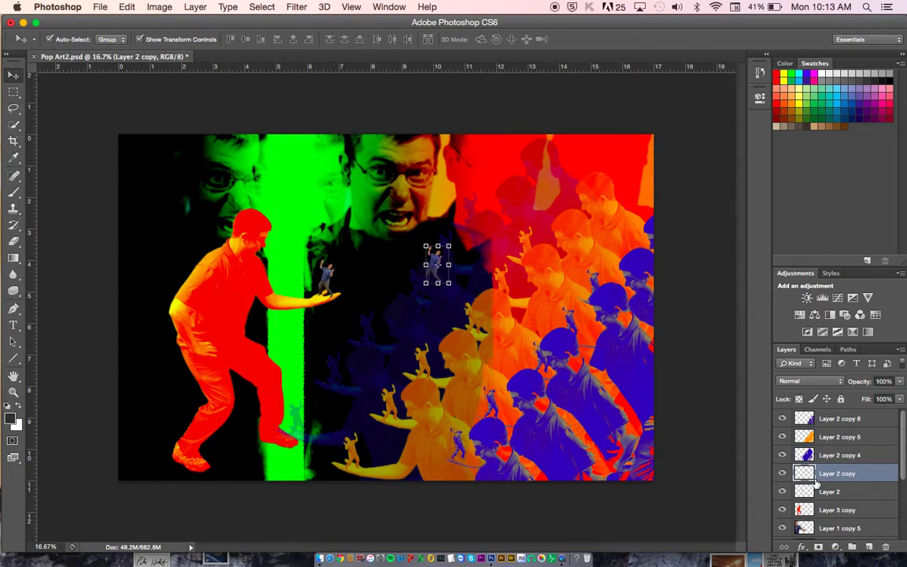
Step: Turn off Show Transform Controls and Auto-Select for the Move tool, undoing the trial moves of the wrong layer
{"action": "left_click", "coordinate": [153, 40]}
{"action": "left_click_drag", "start_coordinate": [437, 262], "coordinate": [398, 259]}
{"action": "key", "text": "super+z"}
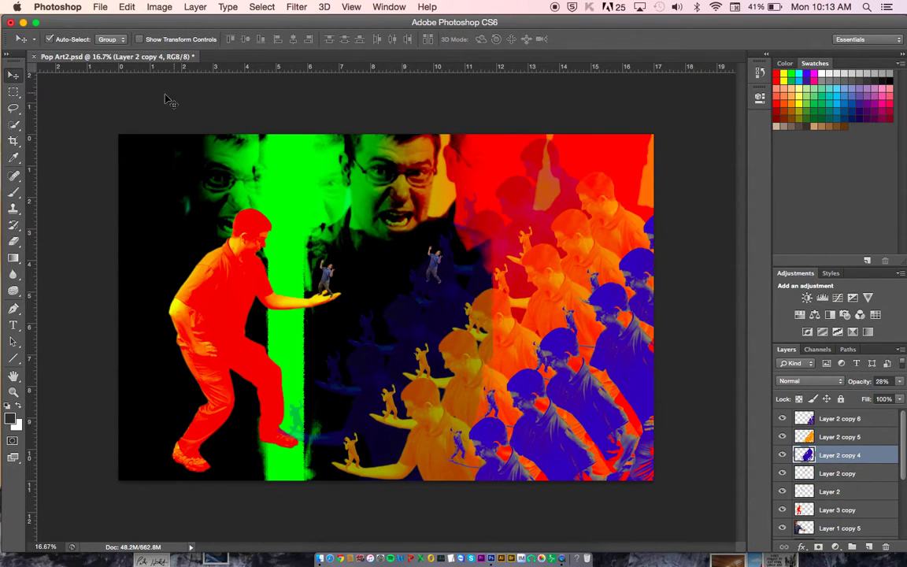
{"action": "left_click", "coordinate": [49, 39]}
{"action": "mouse_move", "coordinate": [435, 268]}
{"action": "left_mouse_down"}
{"action": "mouse_move", "coordinate": [406, 247]}
{"action": "mouse_move", "coordinate": [427, 256]}
{"action": "left_mouse_up"}
{"action": "key", "text": "super+z"}
Step: Move Layer 2 copy just above and beyond the original small man, and duplicate it twice along a rising diagonal
{"action": "left_click", "coordinate": [833, 473]}
{"action": "left_click_drag", "start_coordinate": [520, 293], "coordinate": [447, 287]}
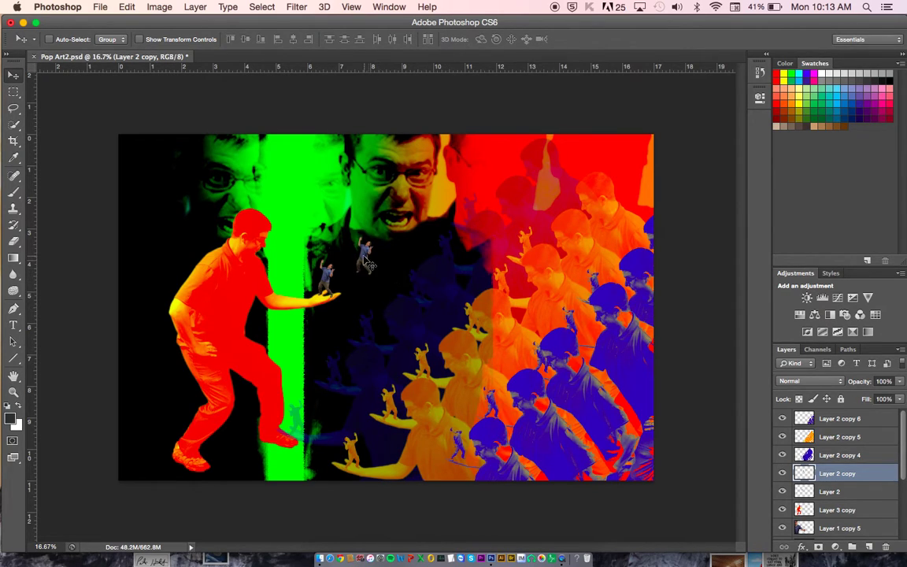
{"action": "left_click_drag", "start_coordinate": [364, 250], "coordinate": [441, 217]}
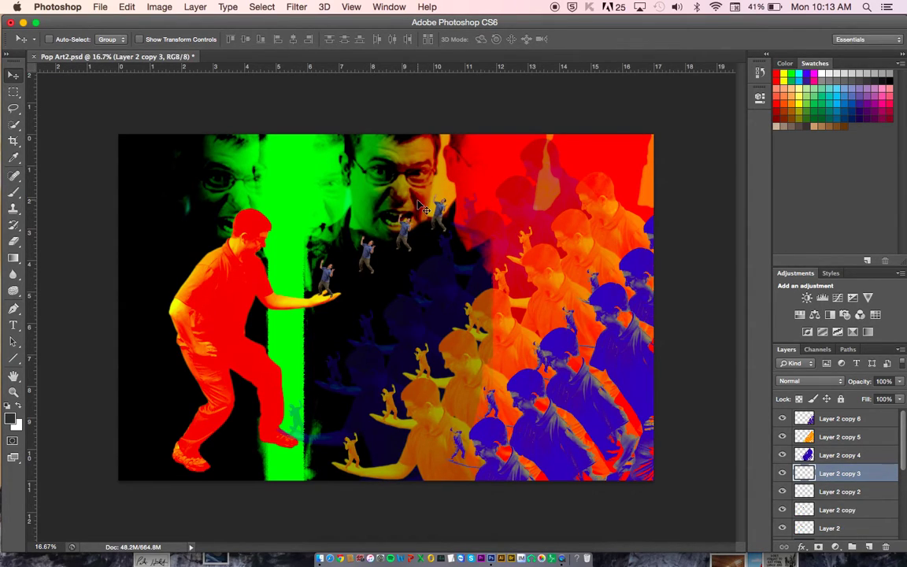
Step: Turn on Show Transform Controls and rotate the uppermost small man, Layer 2 copy 3, by 30°
{"action": "left_click", "coordinate": [138, 39]}
{"action": "left_click_drag", "start_coordinate": [465, 185], "coordinate": [480, 199]}
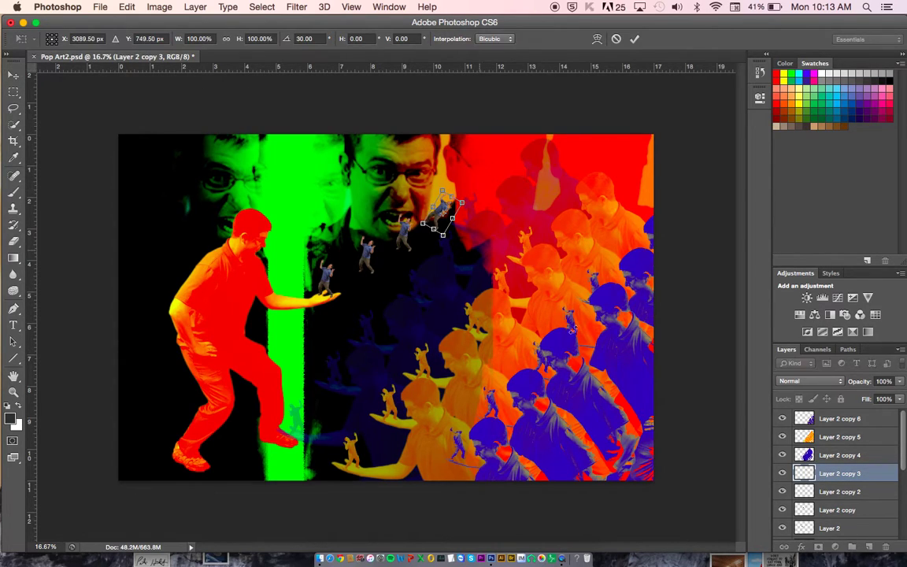
{"action": "key", "text": "Return"}
Step: Rotate the middle small man, Layer 2 copy 2, by 15°
{"action": "left_click", "coordinate": [844, 496]}
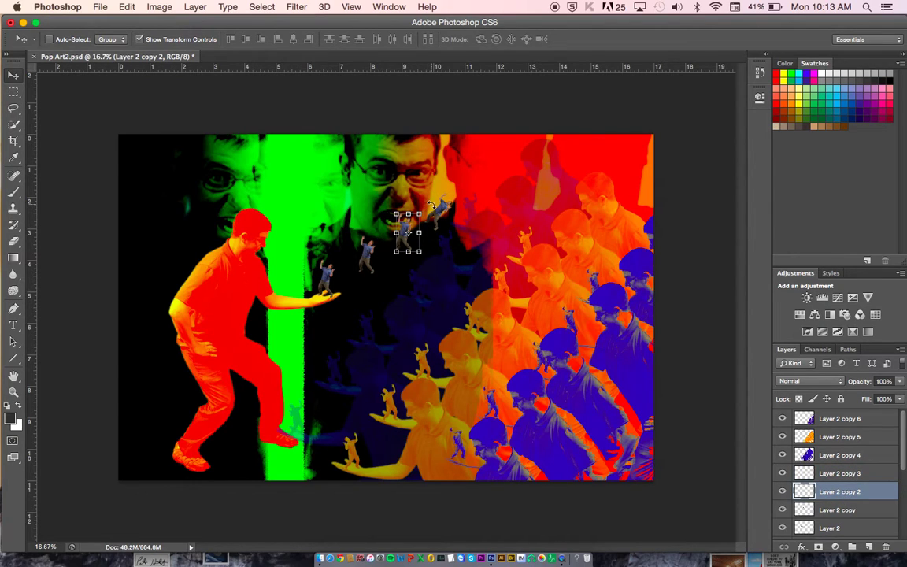
{"action": "key", "text": "super+t"}
{"action": "left_click_drag", "start_coordinate": [432, 205], "coordinate": [443, 206]}
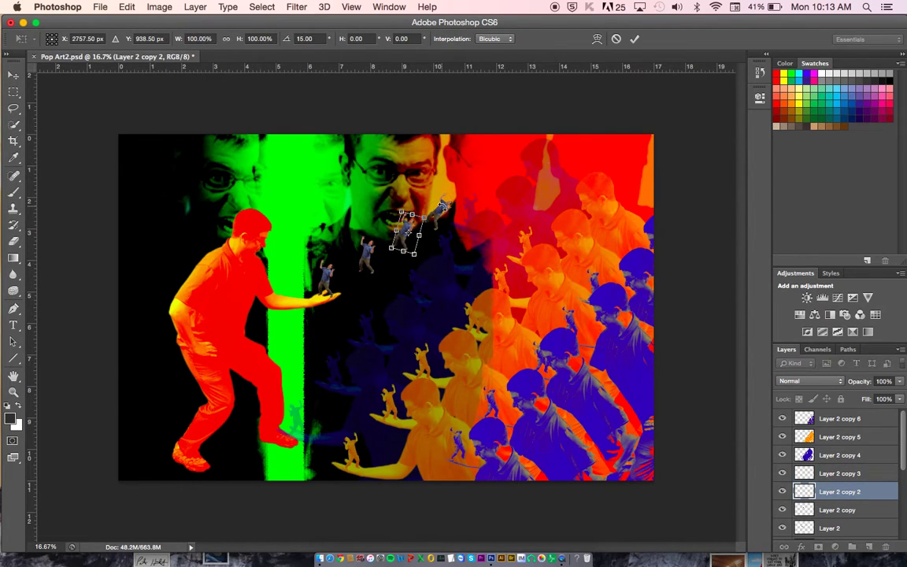
{"action": "key", "text": "Return"}
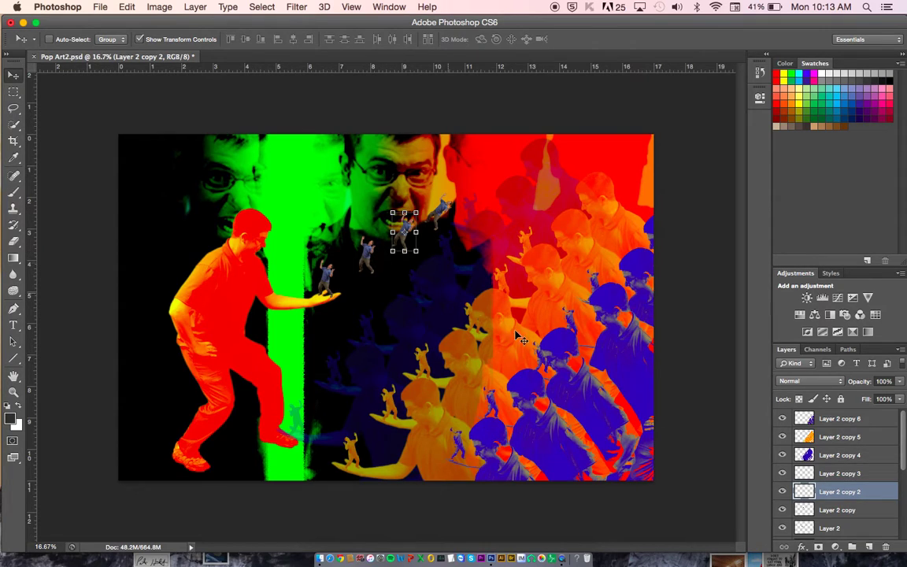
Step: Rotate the lowest duplicated small man, Layer 2 copy, slightly clockwise
{"action": "left_click", "coordinate": [810, 511]}
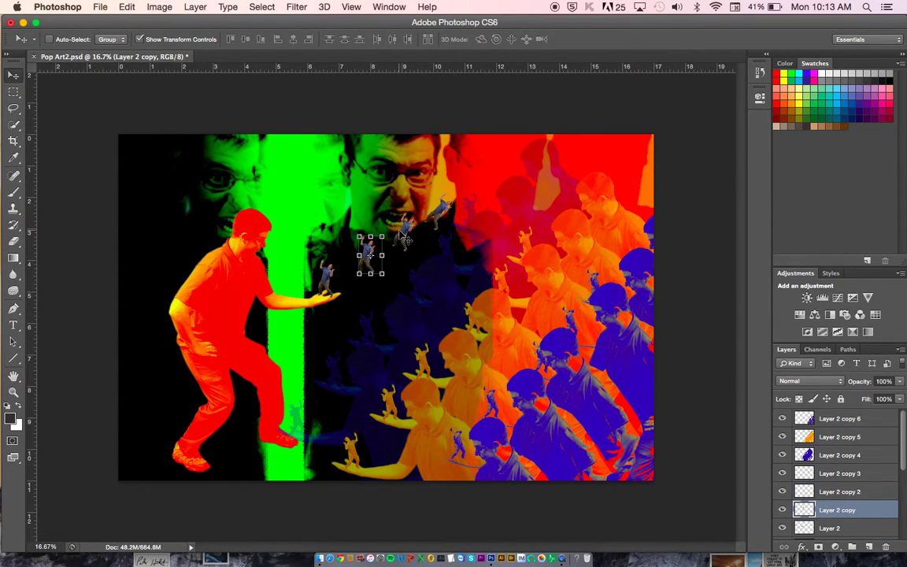
{"action": "left_click_drag", "start_coordinate": [392, 231], "coordinate": [399, 232]}
{"action": "key", "text": "Return"}
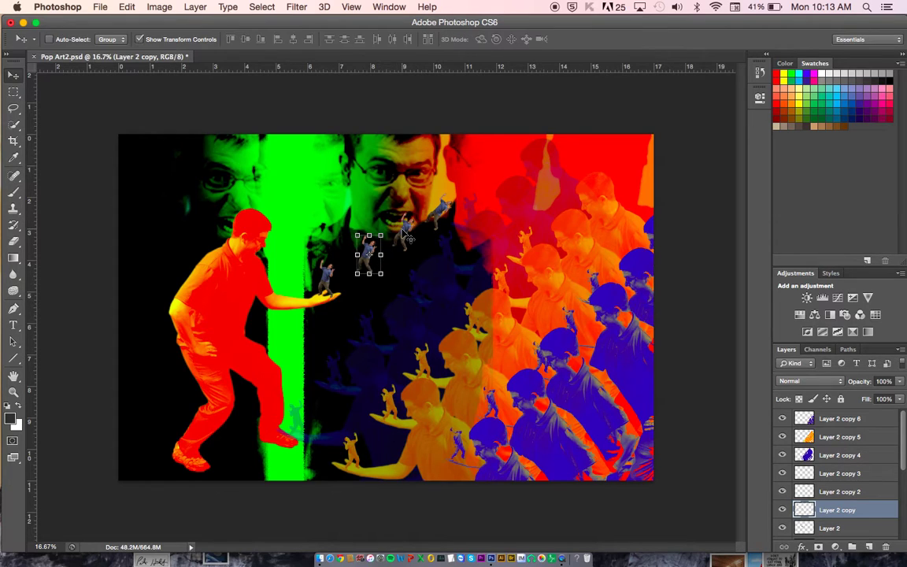
Step: Duplicate Layer 2 copy 3 further up the rising diagonal of small men and open the duplicate in Liquify
{"action": "left_click", "coordinate": [827, 475]}
{"action": "left_click_drag", "start_coordinate": [465, 199], "coordinate": [509, 178]}
{"action": "left_click", "coordinate": [296, 6]}
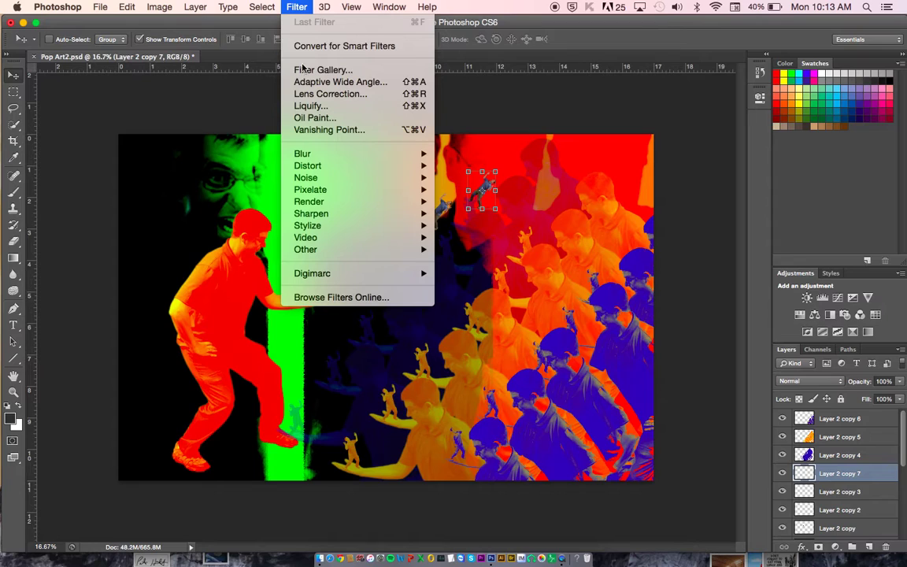
{"action": "left_click", "coordinate": [308, 108]}
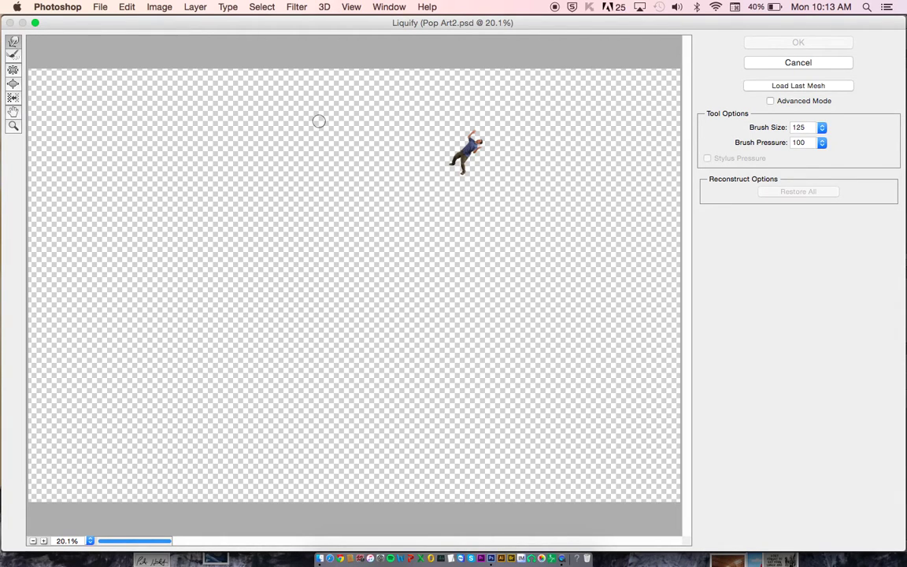
Step: Enable Liquify's Advanced Mode, set the brush size to 400, and stretch the small man's upper body far along the diagonal
{"action": "key", "text": "]"}
{"action": "key", "text": "]"}
{"action": "key", "text": "]"}
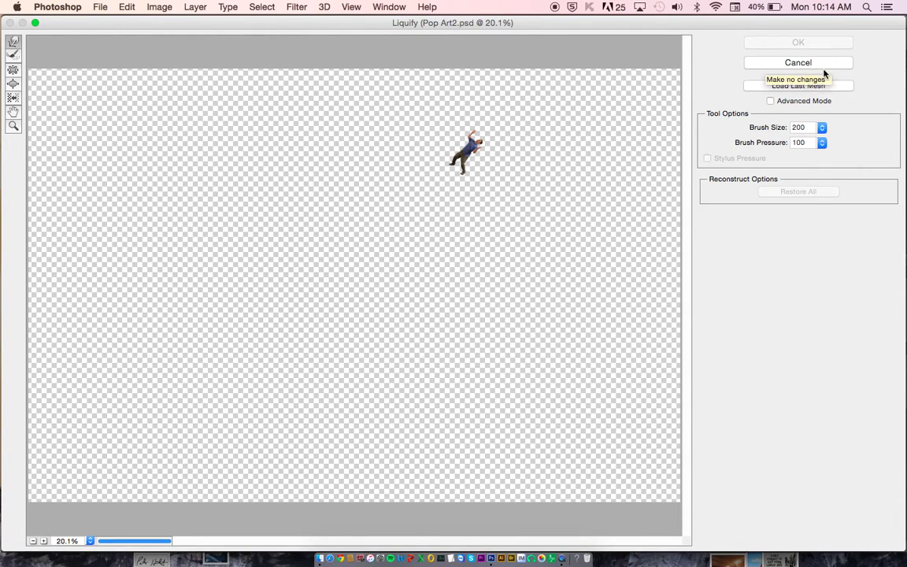
{"action": "left_click", "coordinate": [778, 104]}
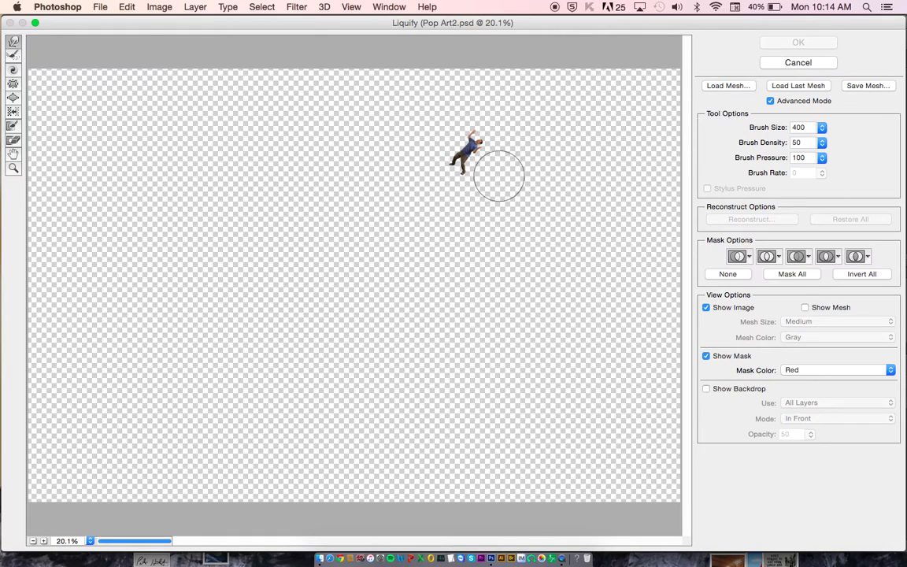
{"action": "left_click_drag", "start_coordinate": [473, 144], "coordinate": [601, 110]}
{"action": "left_click", "coordinate": [779, 44]}
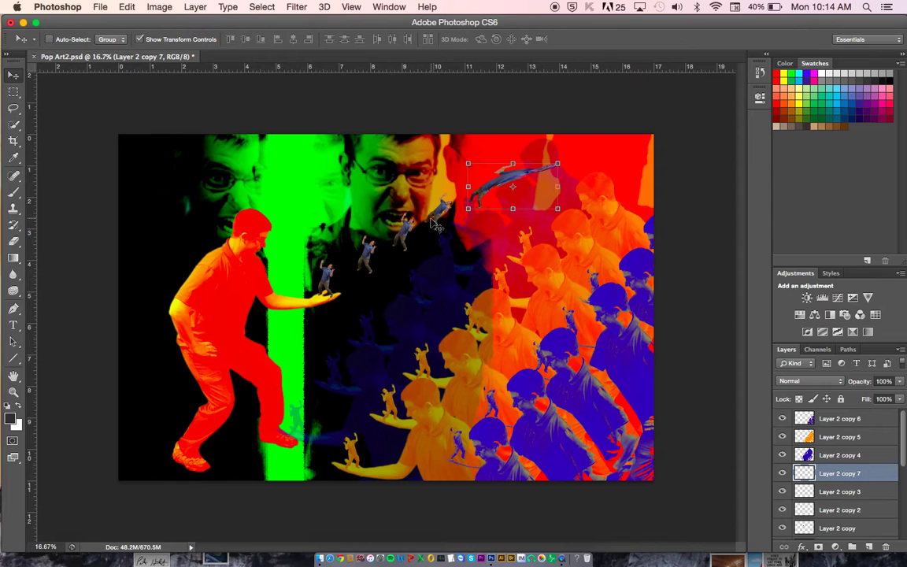
Step: Liquify Layer 2 copy 3, stretching the small man's head and torso moderately along the diagonal
{"action": "left_click", "coordinate": [839, 492]}
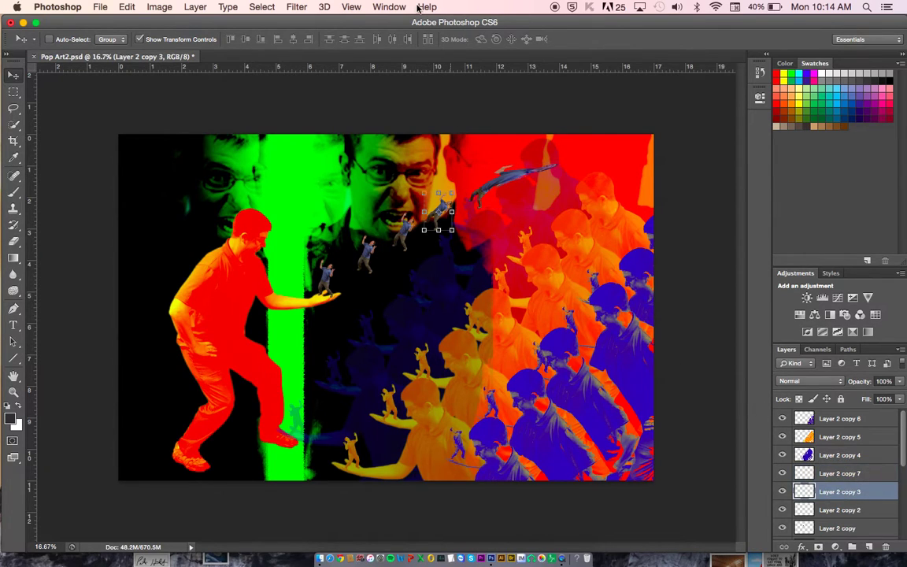
{"action": "left_click", "coordinate": [291, 7]}
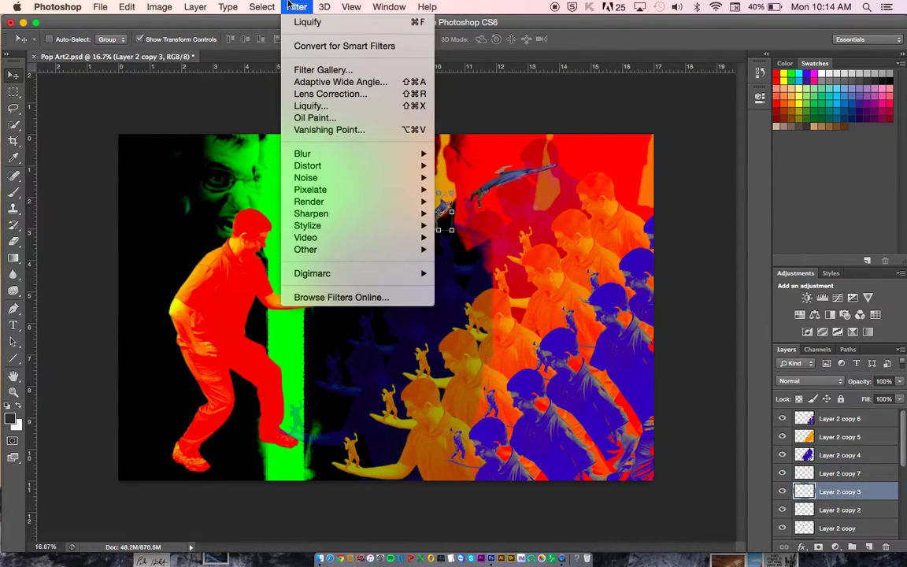
{"action": "left_click", "coordinate": [311, 105]}
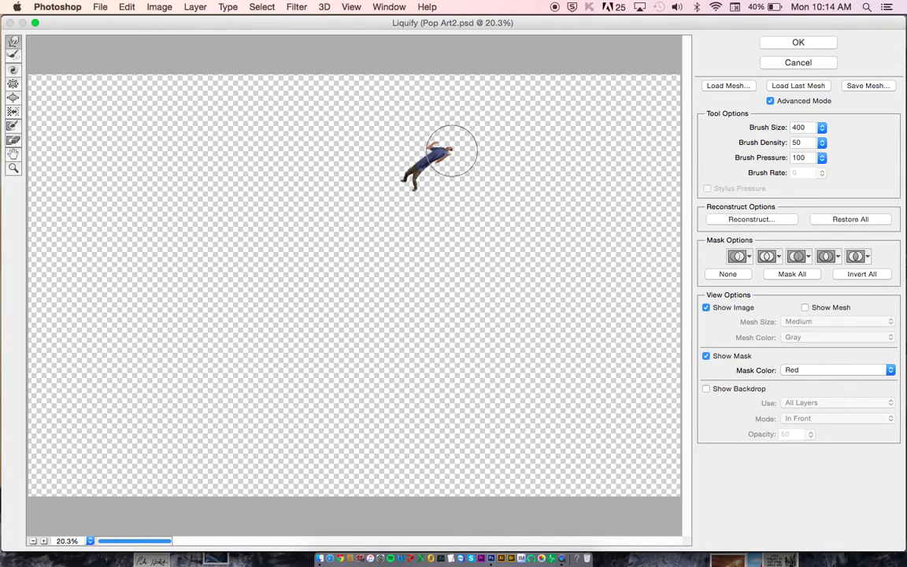
{"action": "key", "text": "Return"}
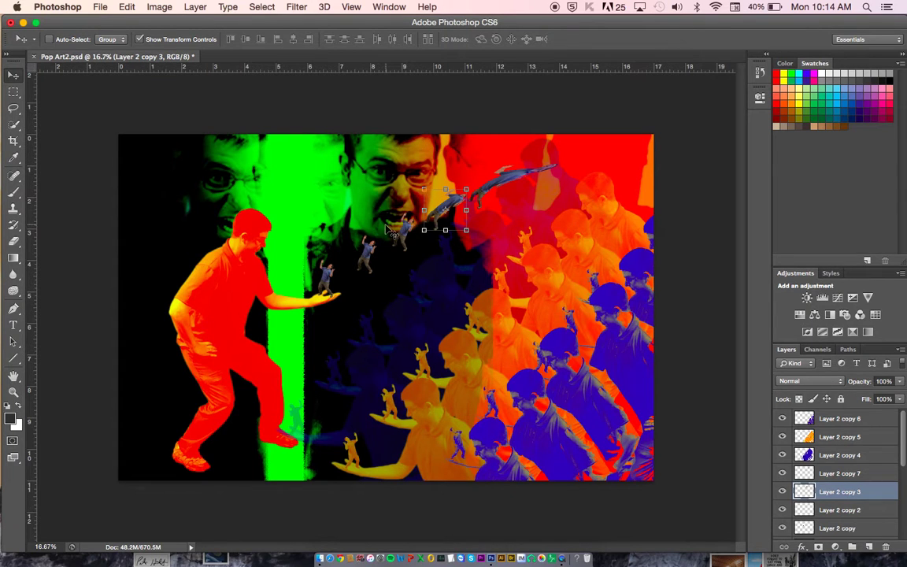
Step: Liquify Layer 2 copy 2, pulling the small man's head slightly up along the diagonal
{"action": "left_click", "coordinate": [840, 510]}
{"action": "left_click", "coordinate": [297, 7]}
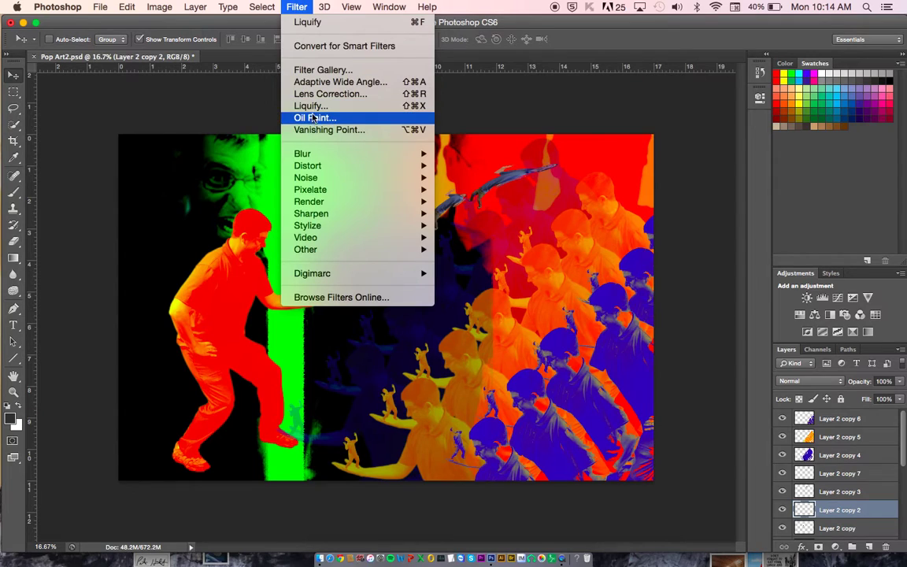
{"action": "left_click", "coordinate": [309, 106]}
{"action": "mouse_move", "coordinate": [389, 189]}
{"action": "left_mouse_down"}
{"action": "mouse_move", "coordinate": [363, 182]}
{"action": "mouse_move", "coordinate": [395, 176]}
{"action": "left_mouse_up"}
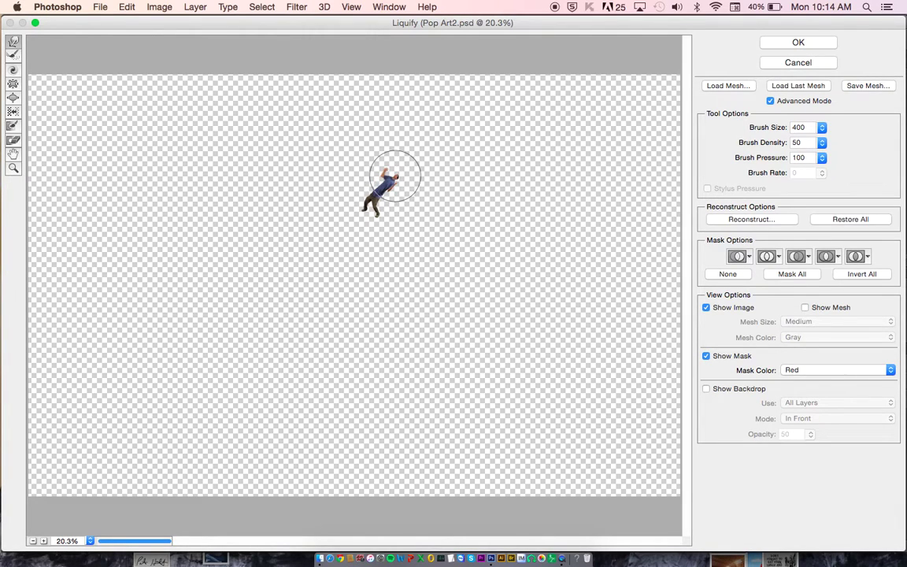
{"action": "left_click", "coordinate": [807, 62]}
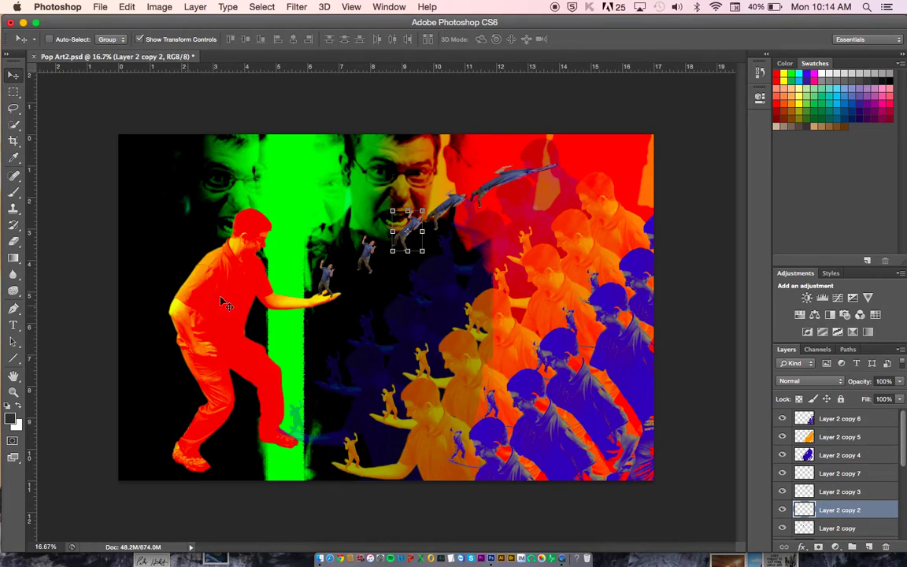
Step: Select the large red standing man, Layer 3 copy, using Auto-Select and open it in Liquify
{"action": "scroll", "coordinate": [846, 510], "scroll_direction": "down", "scroll_amount": 5}
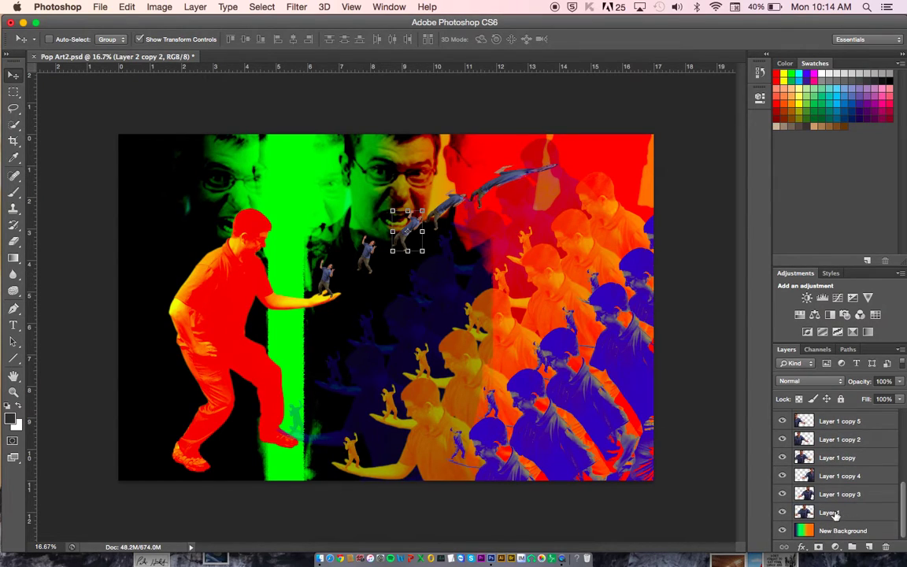
{"action": "scroll", "coordinate": [834, 516], "scroll_direction": "up", "scroll_amount": 5}
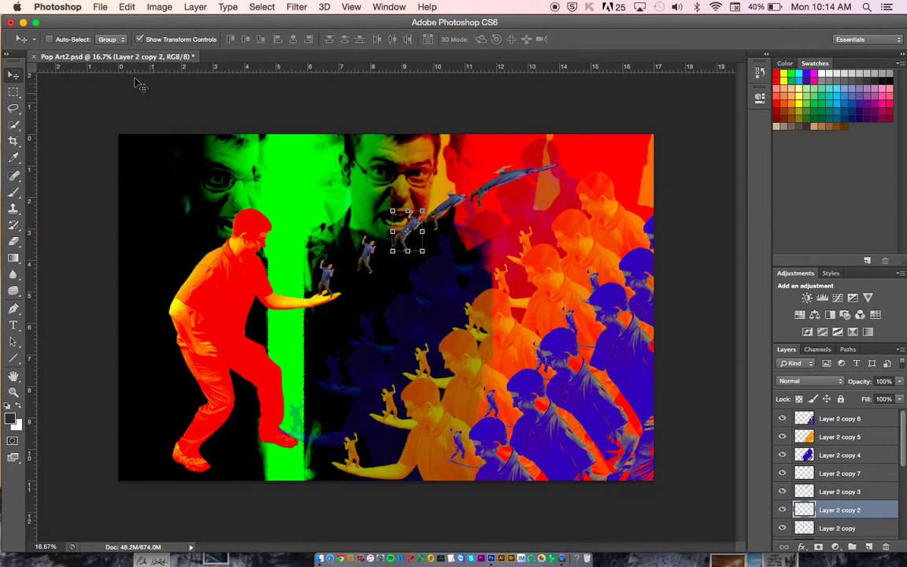
{"action": "left_click", "coordinate": [227, 282]}
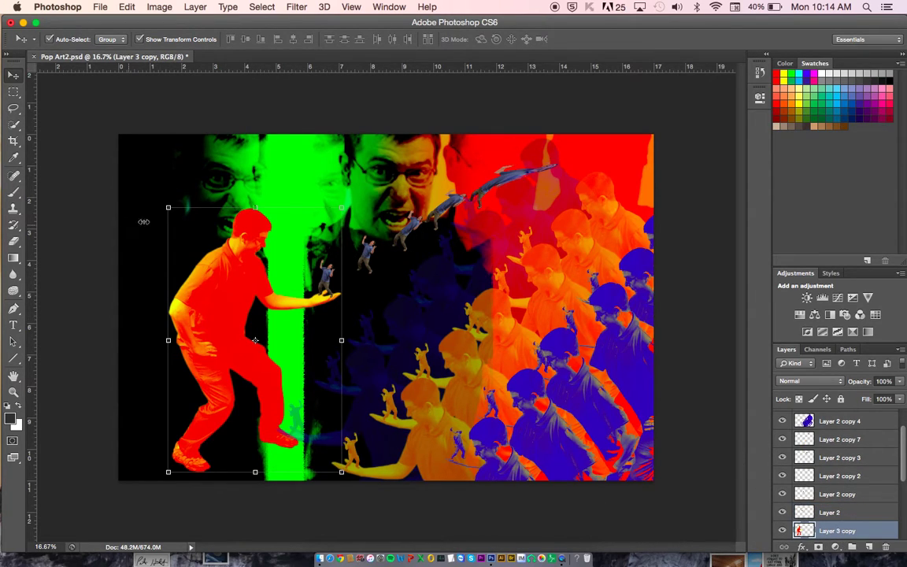
{"action": "left_click", "coordinate": [262, 7]}
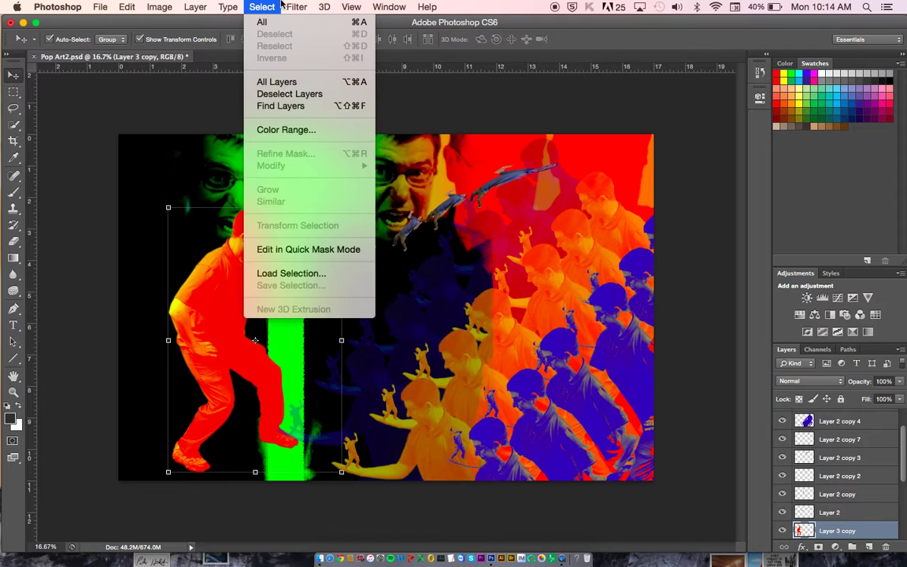
{"action": "mouse_move", "coordinate": [297, 7]}
{"action": "left_click", "coordinate": [353, 108]}
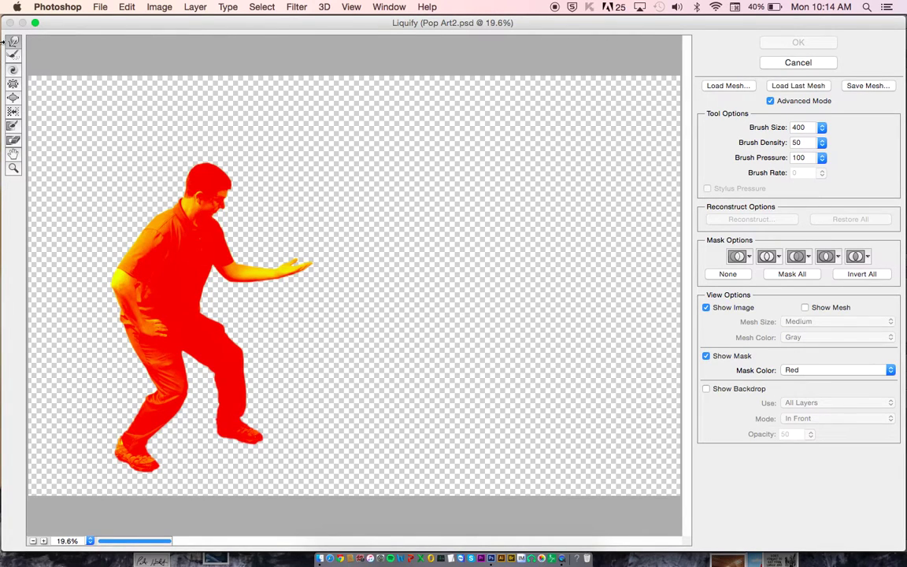
Step: Try the Twirl Clockwise tool with a brush size of 600 on the red man's head, shoulder and outstretched arm
{"action": "left_click", "coordinate": [14, 70]}
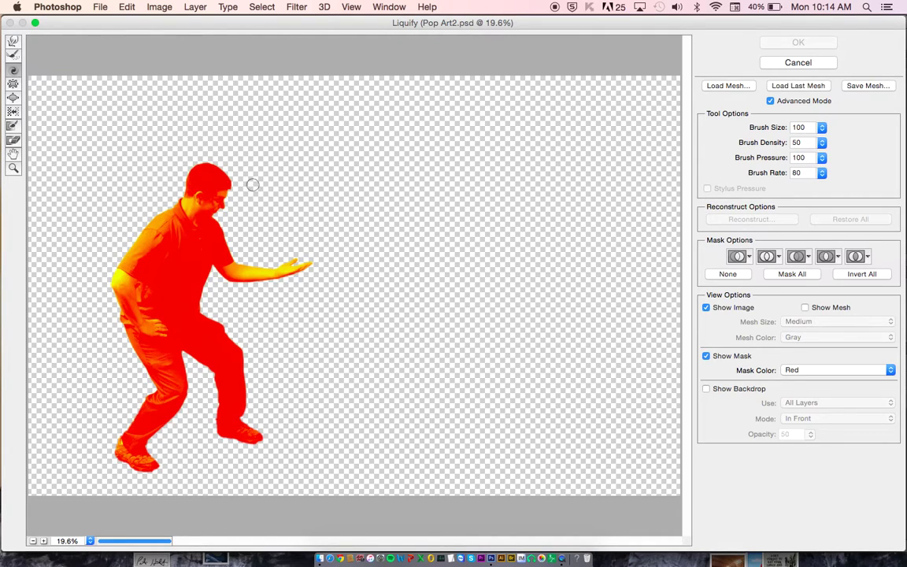
{"action": "key", "text": "bracketright"}
{"action": "key", "text": "bracketright"}
{"action": "key", "text": "bracketright"}
{"action": "key", "text": "bracketright"}
{"action": "key", "text": "bracketright"}
{"action": "key", "text": "bracketright"}
{"action": "key", "text": "bracketright"}
{"action": "key", "text": "bracketright"}
{"action": "key", "text": "bracketright"}
{"action": "key", "text": "bracketright"}
{"action": "key", "text": "bracketright"}
{"action": "key", "text": "bracketright"}
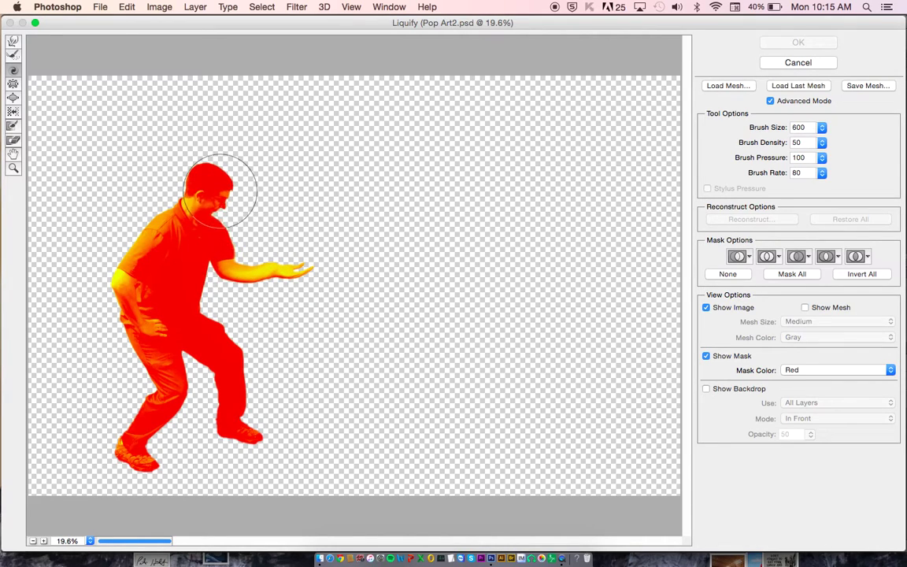
{"action": "left_click_drag", "start_coordinate": [217, 171], "coordinate": [216, 173]}
{"action": "left_click_drag", "start_coordinate": [255, 291], "coordinate": [249, 225]}
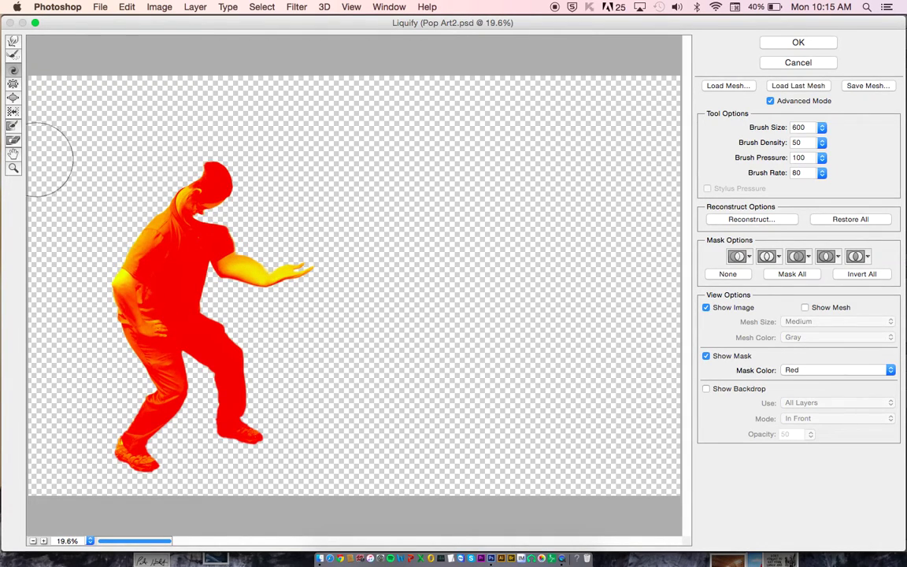
Step: Try the Pucker tool with a brush size of 700 on the red man's front foot
{"action": "left_click", "coordinate": [13, 83]}
{"action": "key", "text": "bracketright"}
{"action": "key", "text": "bracketright"}
{"action": "key", "text": "bracketright"}
{"action": "key", "text": "bracketright"}
{"action": "key", "text": "bracketright"}
{"action": "key", "text": "bracketright"}
{"action": "mouse_move", "coordinate": [257, 446]}
{"action": "left_mouse_down"}
{"action": "mouse_move", "coordinate": [235, 439]}
{"action": "mouse_move", "coordinate": [244, 432]}
{"action": "left_mouse_up"}
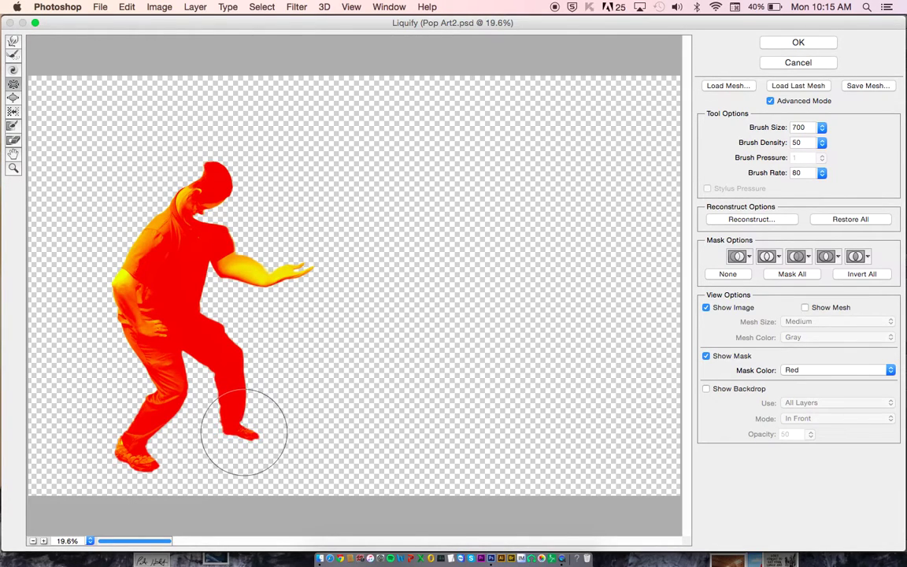
Step: Try the Bloat tool with a brush size of 400 on the red man's rear foot
{"action": "left_click", "coordinate": [12, 99]}
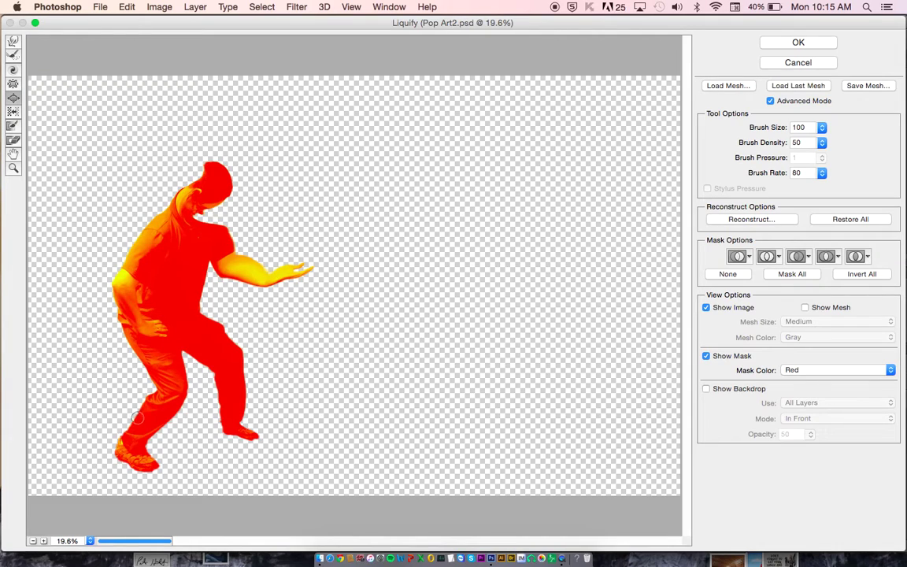
{"action": "key", "text": "bracketright"}
{"action": "key", "text": "bracketright"}
{"action": "key", "text": "bracketright"}
{"action": "key", "text": "bracketright"}
{"action": "left_click_drag", "start_coordinate": [135, 458], "coordinate": [143, 461]}
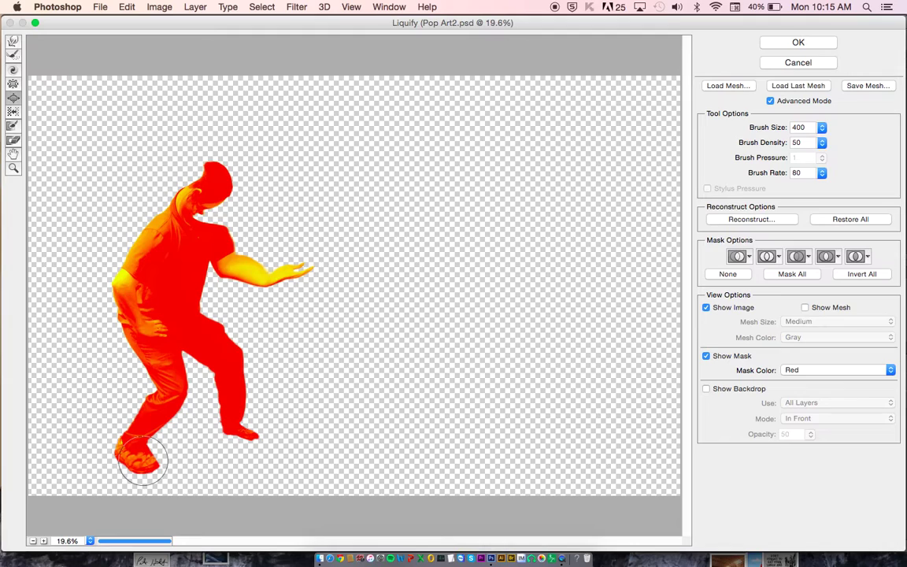
Step: Run Reconstruct with an amount of 100, and restore all Liquify distortions on the red man
{"action": "left_click", "coordinate": [787, 222]}
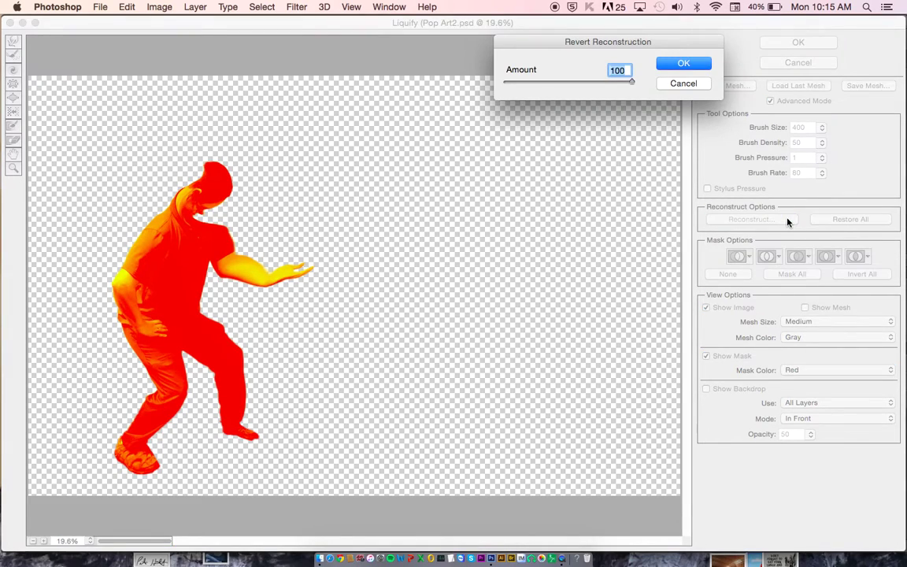
{"action": "left_click", "coordinate": [683, 64]}
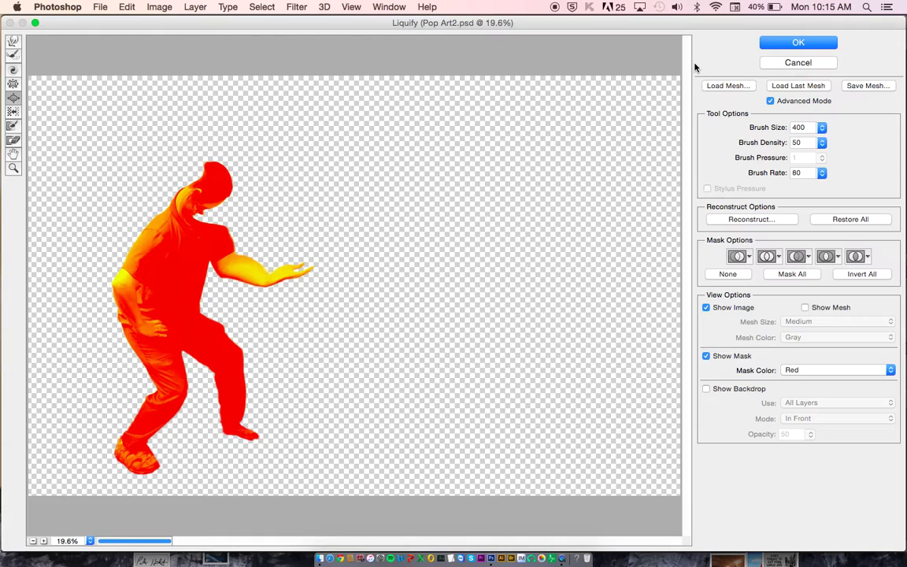
{"action": "left_click", "coordinate": [843, 220]}
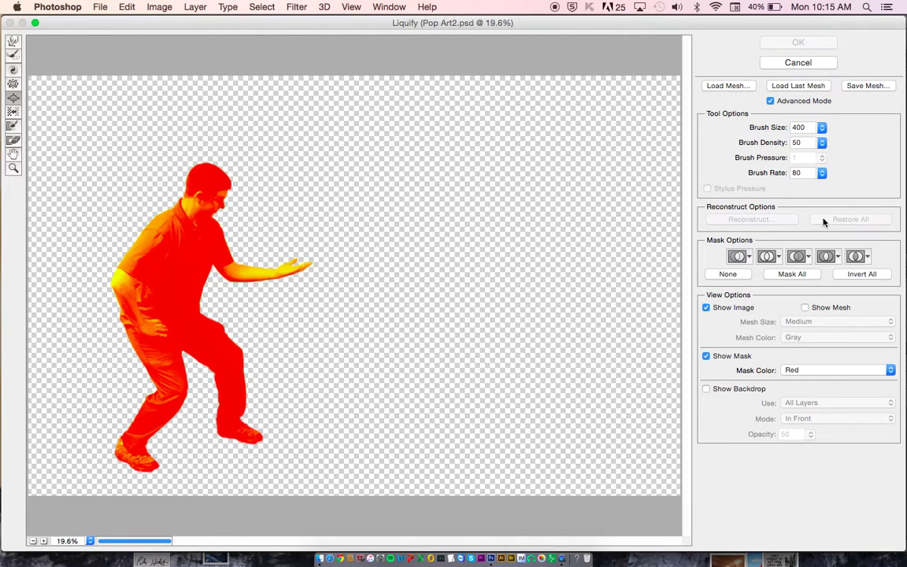
Step: Use the Forward Warp tool at brush size 400 to pull the red man's hip, legs and feet backward into pointed streaks
{"action": "left_click", "coordinate": [11, 43]}
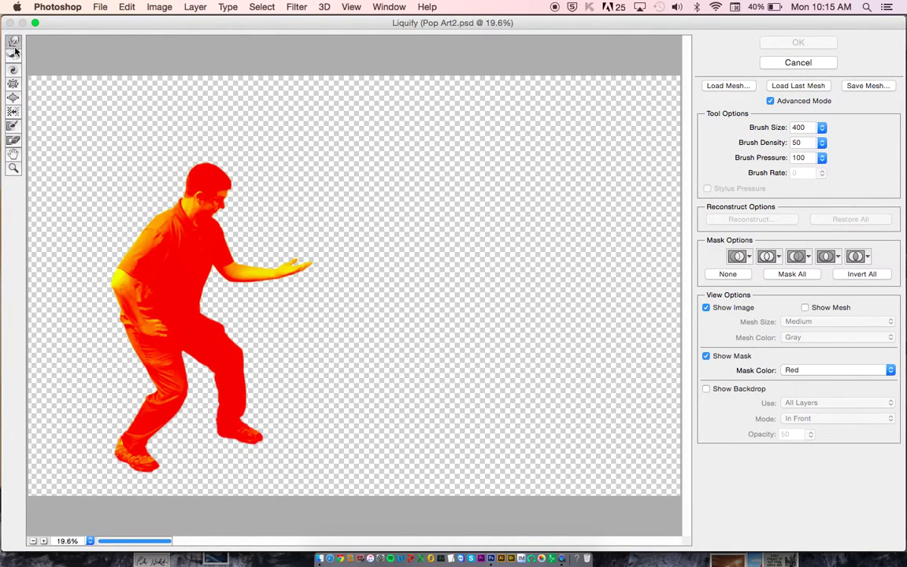
{"action": "mouse_move", "coordinate": [162, 326]}
{"action": "left_mouse_down"}
{"action": "mouse_move", "coordinate": [88, 350]}
{"action": "mouse_move", "coordinate": [51, 348]}
{"action": "left_mouse_up"}
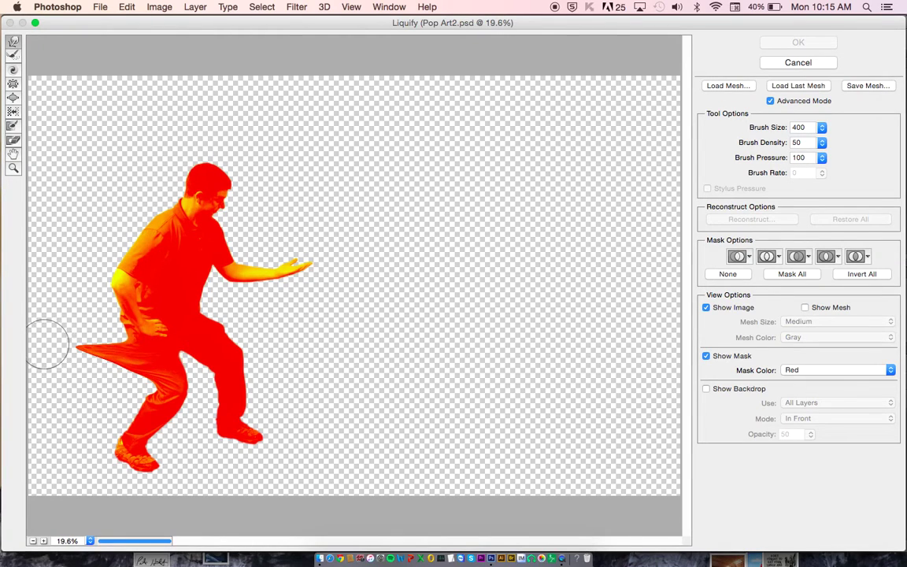
{"action": "left_click_drag", "start_coordinate": [130, 429], "coordinate": [52, 409]}
{"action": "left_click_drag", "start_coordinate": [150, 418], "coordinate": [47, 389]}
{"action": "left_click_drag", "start_coordinate": [244, 441], "coordinate": [128, 413]}
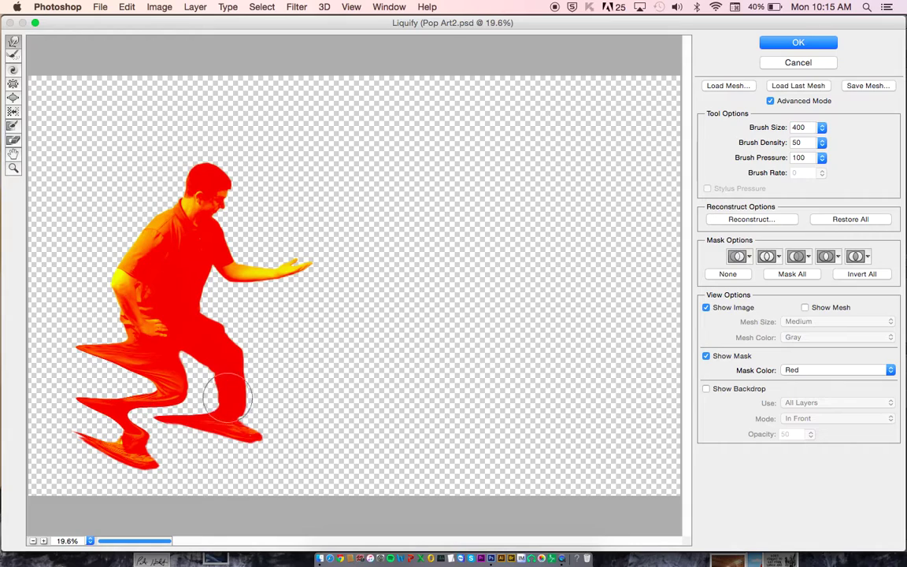
{"action": "left_click_drag", "start_coordinate": [236, 398], "coordinate": [170, 380]}
{"action": "left_click_drag", "start_coordinate": [223, 359], "coordinate": [111, 327]}
Step: Pull the red man's elbow, back, shoulder and back of the head into backward spikes, and apply the Liquify changes
{"action": "left_click_drag", "start_coordinate": [149, 298], "coordinate": [96, 250]}
{"action": "mouse_move", "coordinate": [146, 226]}
{"action": "left_mouse_down"}
{"action": "mouse_move", "coordinate": [131, 238]}
{"action": "mouse_move", "coordinate": [112, 185]}
{"action": "left_mouse_up"}
{"action": "left_click_drag", "start_coordinate": [162, 211], "coordinate": [119, 195]}
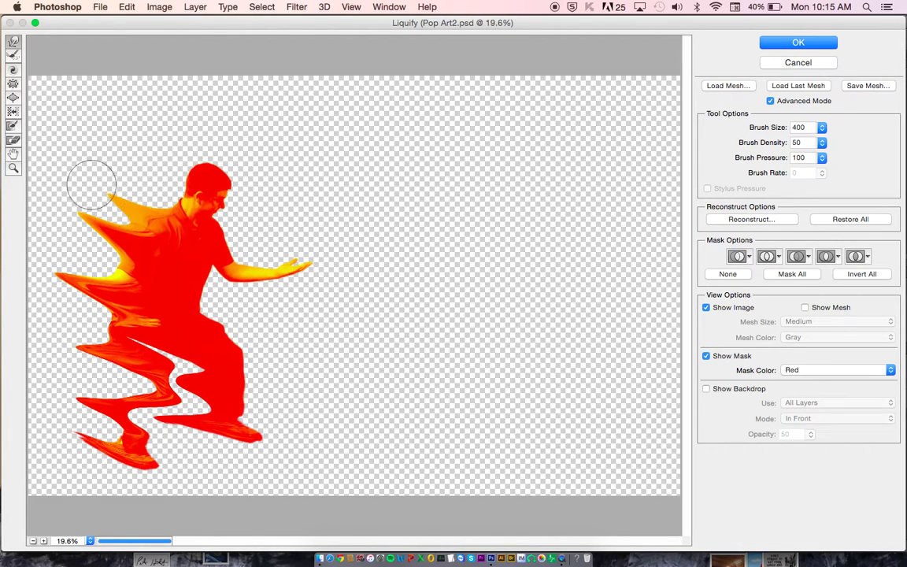
{"action": "left_click_drag", "start_coordinate": [186, 151], "coordinate": [167, 149]}
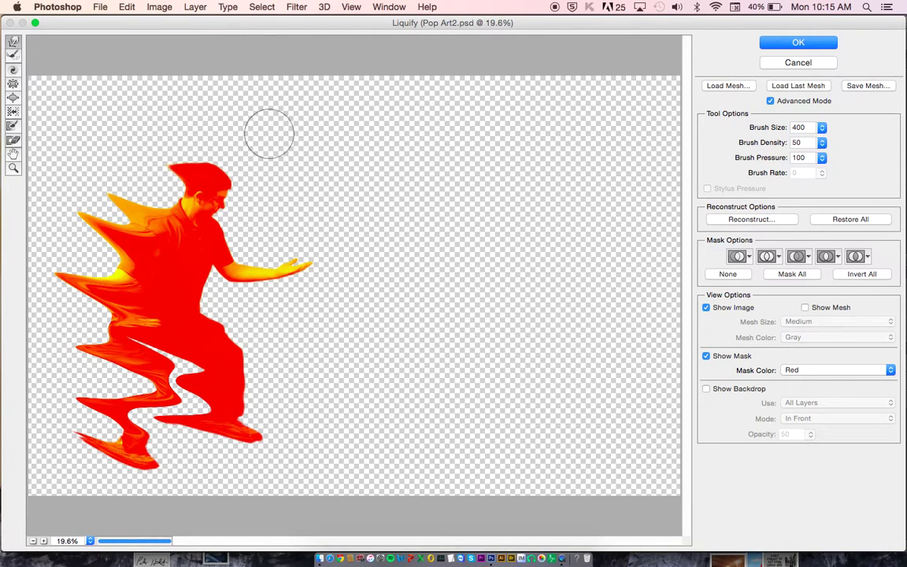
{"action": "left_click", "coordinate": [805, 43]}
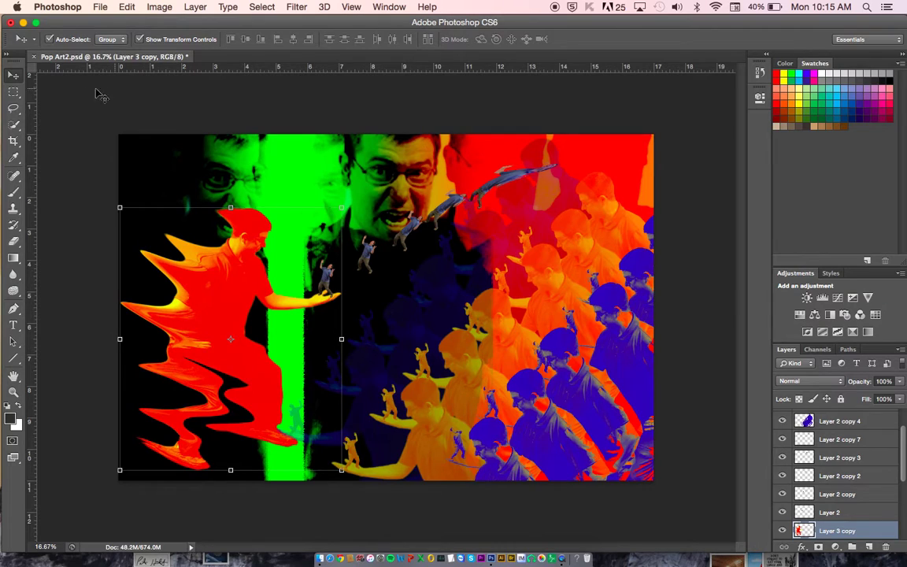
Step: Deselect the red man's layer and save Pop Art2.psd
{"action": "left_click", "coordinate": [66, 94]}
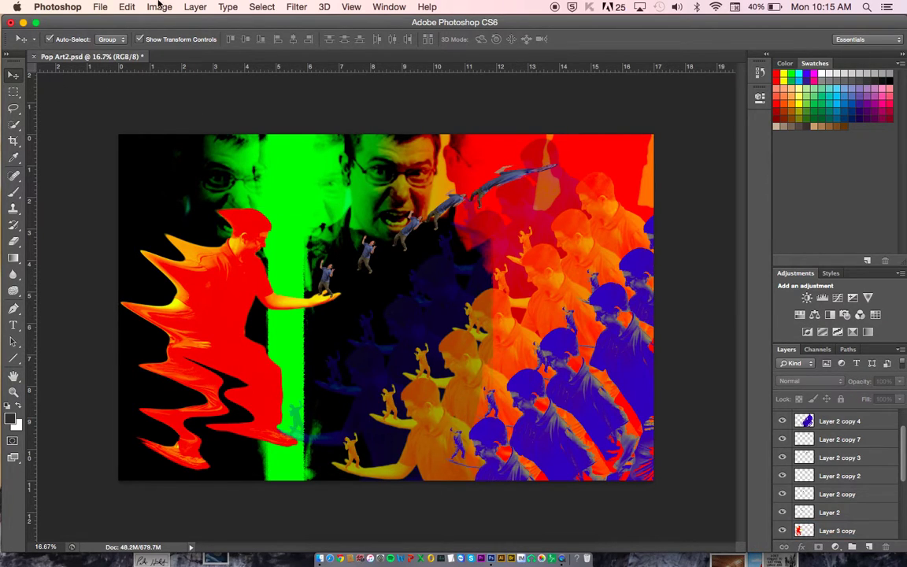
{"action": "left_click", "coordinate": [100, 6]}
{"action": "left_click", "coordinate": [136, 145]}
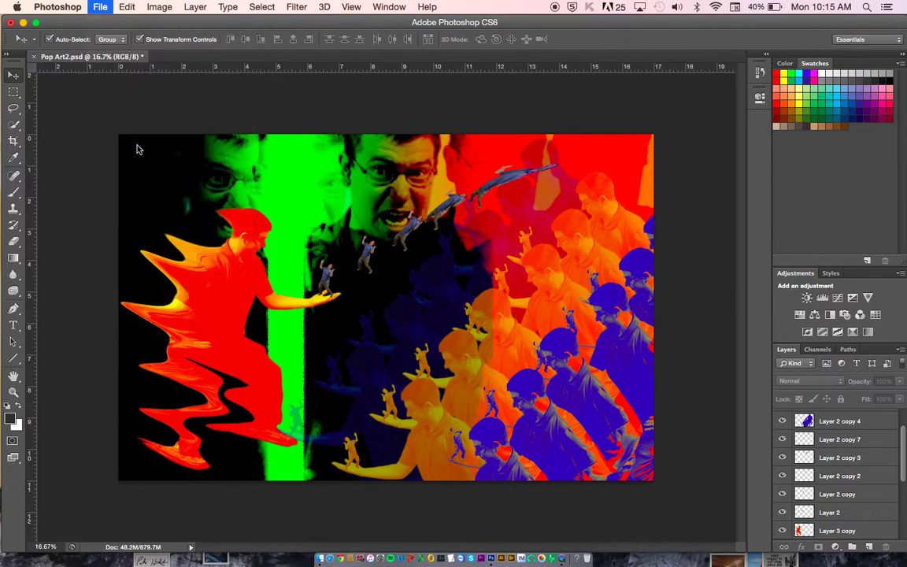
Step: Try to open Save As for the document while the background save is running
{"action": "left_click", "coordinate": [100, 6]}
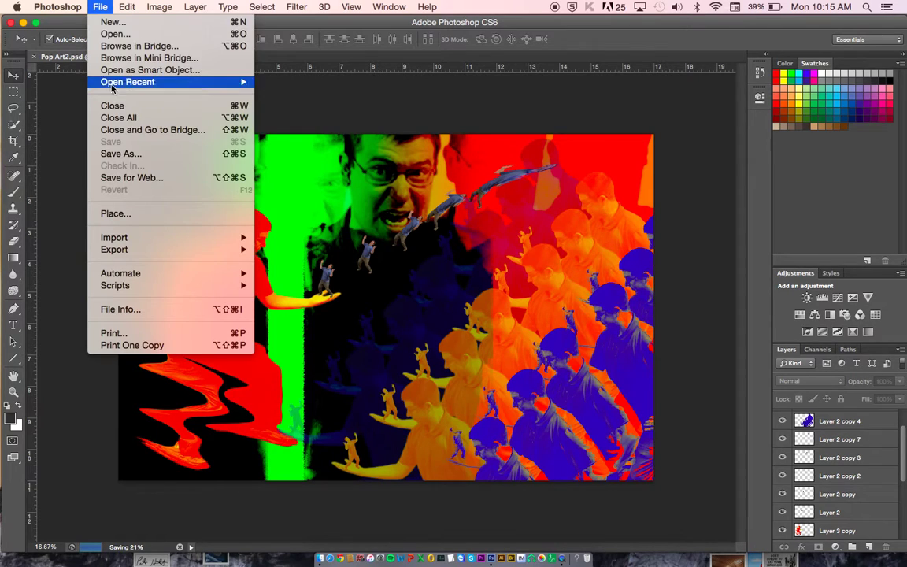
{"action": "left_click", "coordinate": [120, 150]}
{"action": "key", "text": "Return"}
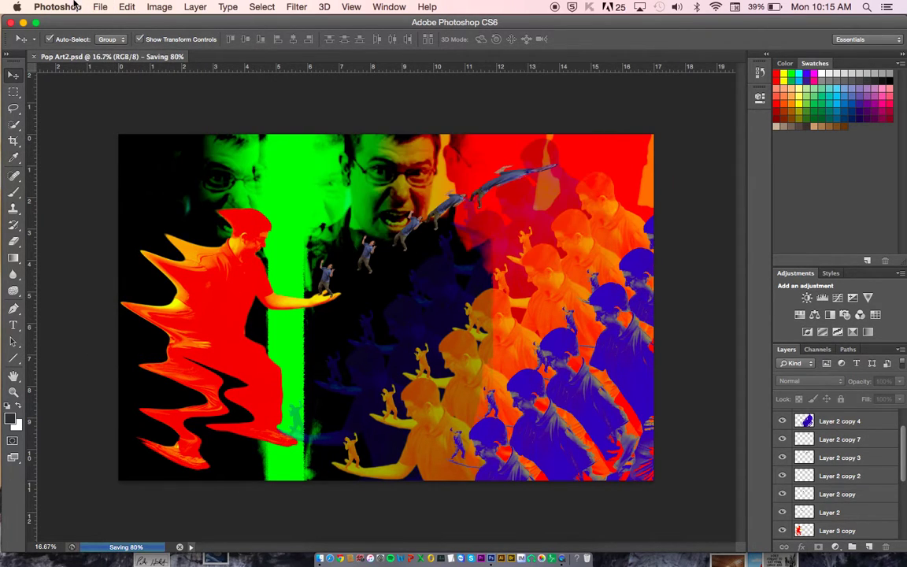
{"action": "left_click", "coordinate": [57, 7]}
{"action": "left_click", "coordinate": [120, 154]}
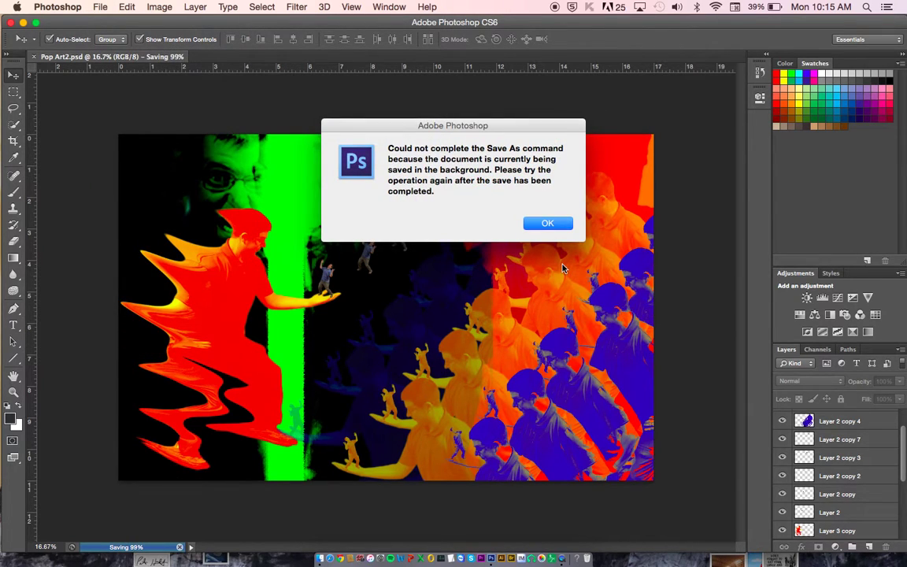
{"action": "left_click", "coordinate": [548, 225]}
Step: Save the document as Pop Art3.psd in the Photography Work folder, in Photoshop format with layers
{"action": "left_click", "coordinate": [96, 7]}
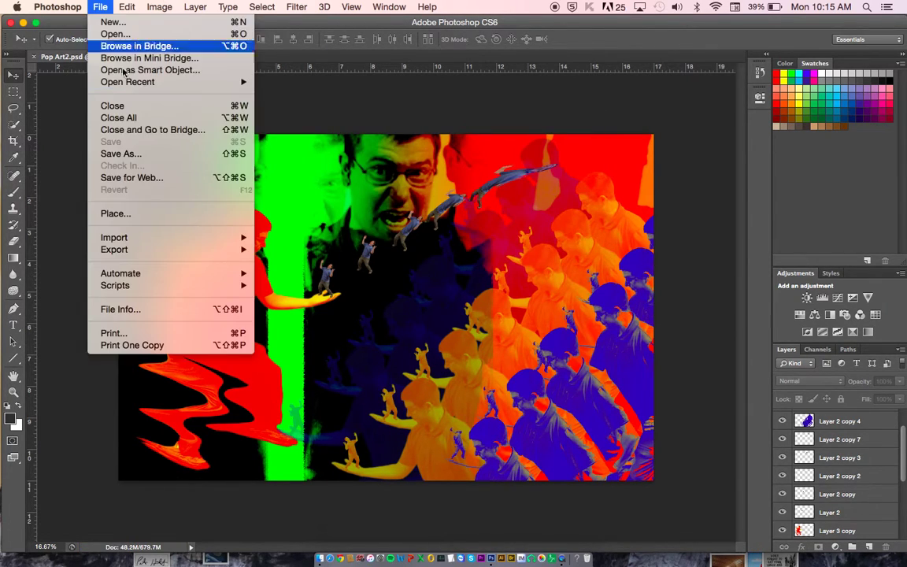
{"action": "left_click", "coordinate": [145, 155]}
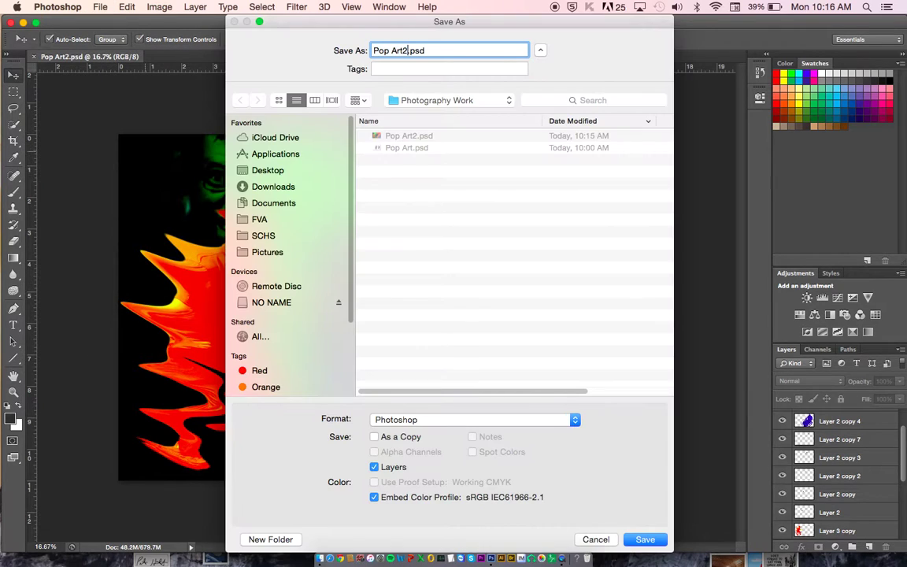
{"action": "key", "text": "Return"}
{"action": "key", "text": "Return"}
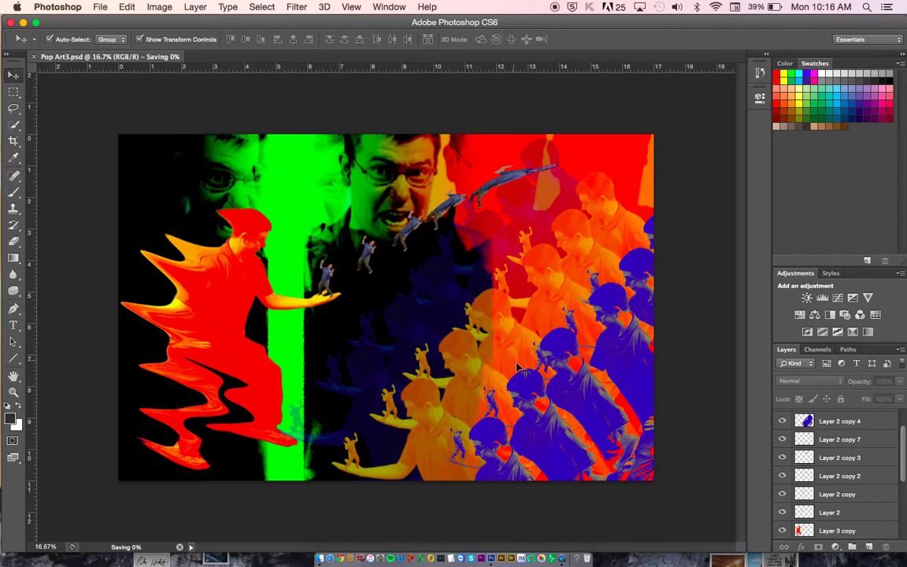